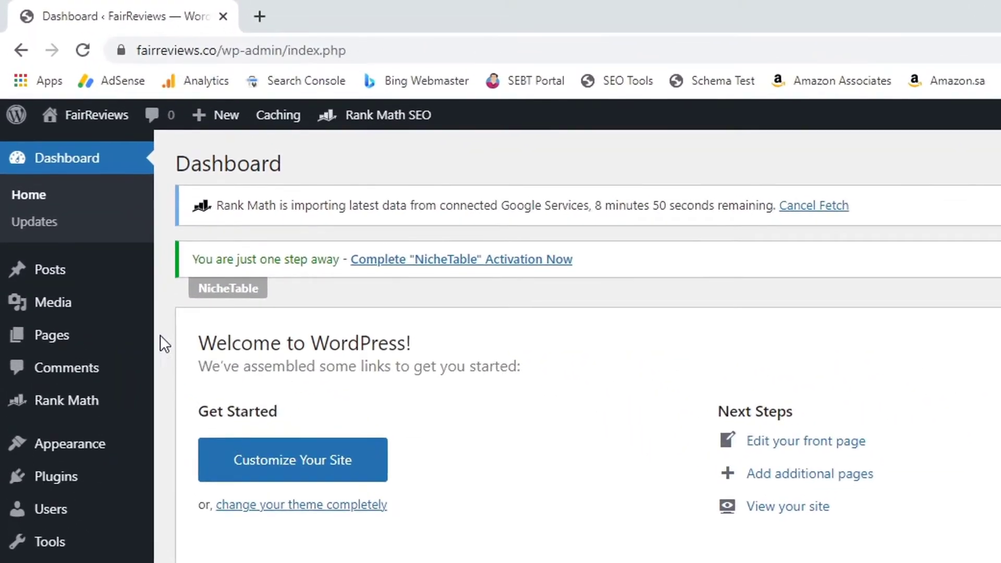
Open the list of all posts and start a new post.
mouse_move(59, 151)
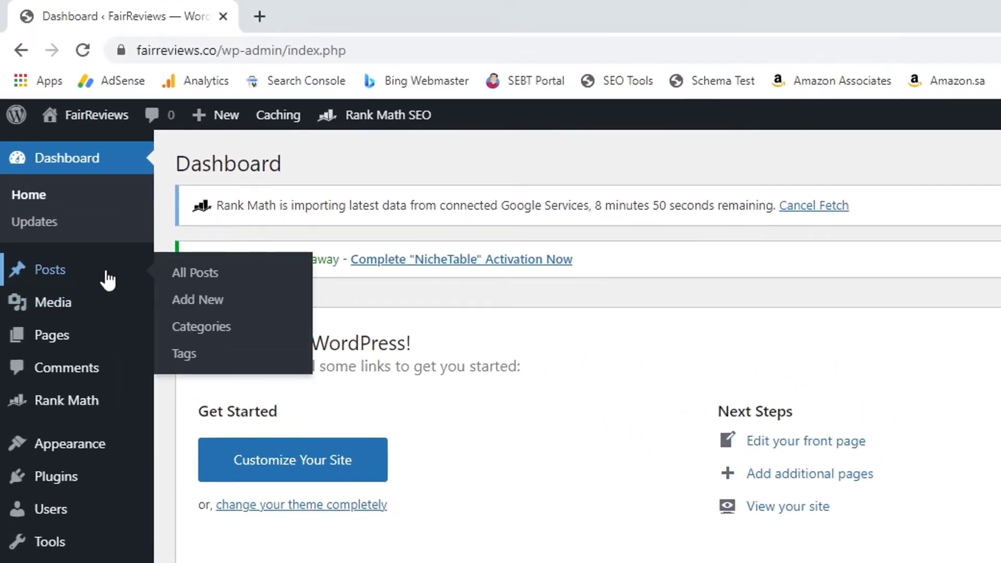
left_click(229, 279)
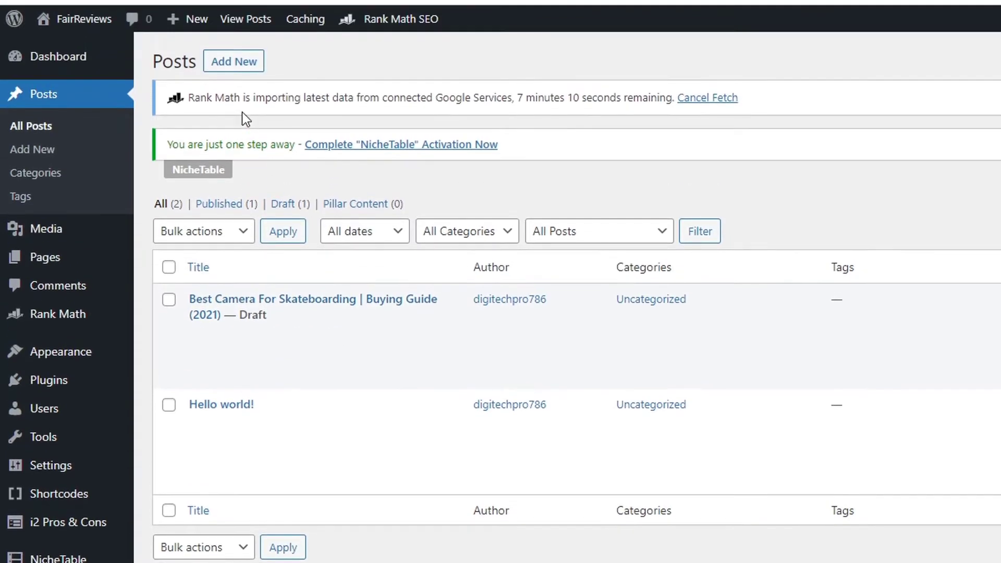
left_click(229, 66)
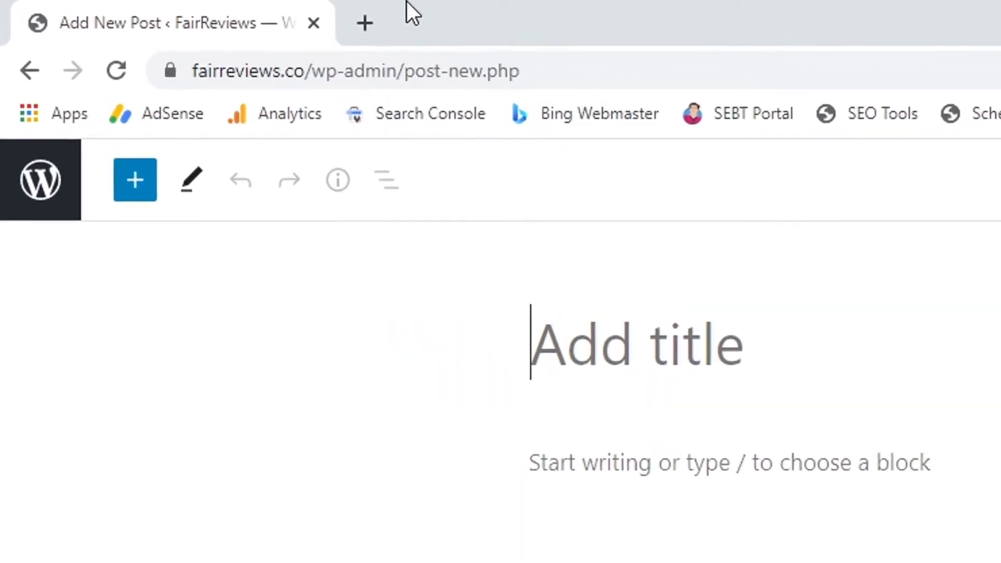
Search Google for "best camera for skateboarding" in a new browser tab.
left_click(364, 23)
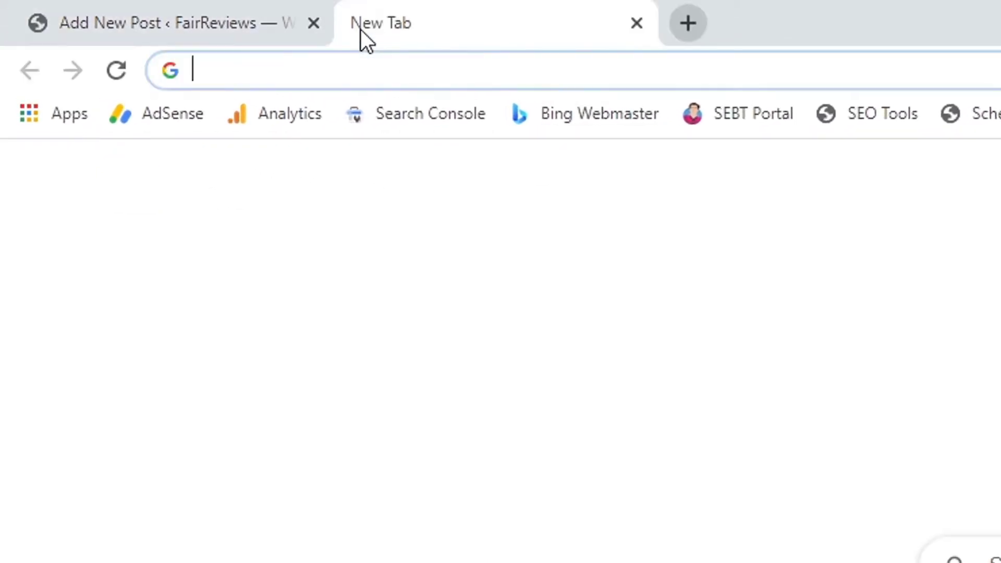
type("best camera for s")
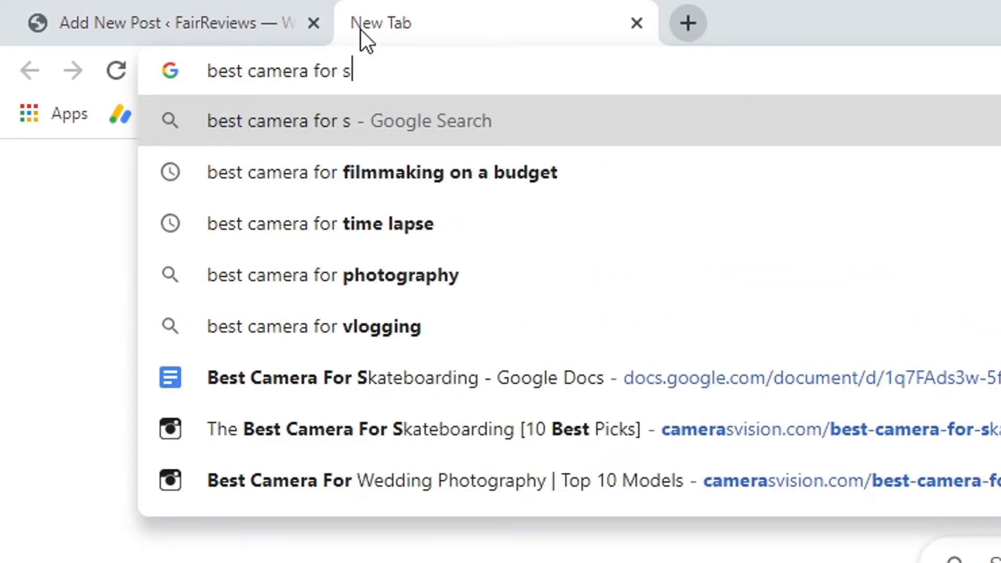
key("Down")
key("Return")
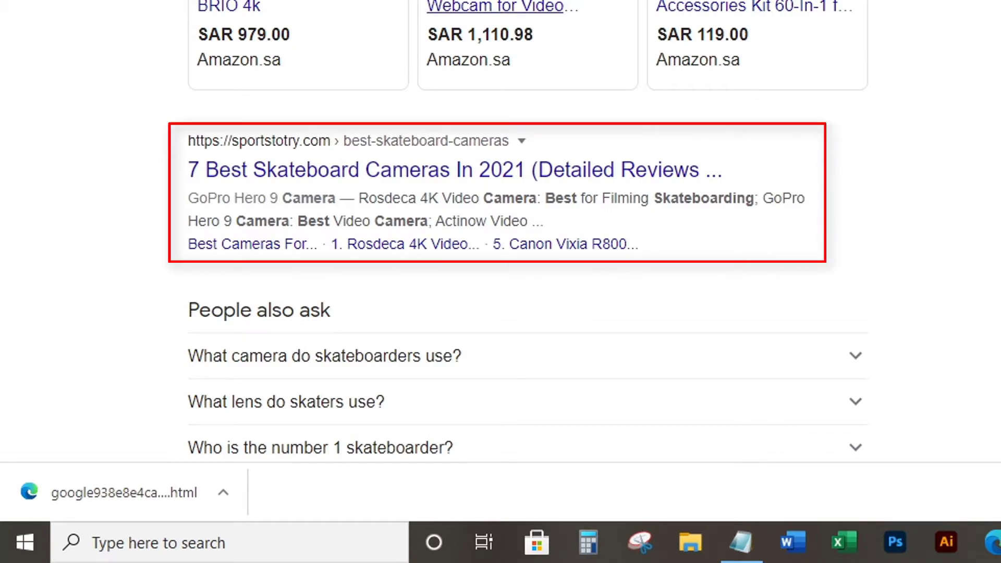
Examine the titles of the ranking pages in the search results for wording competitors use.
scroll(553, 145, "down", 10)
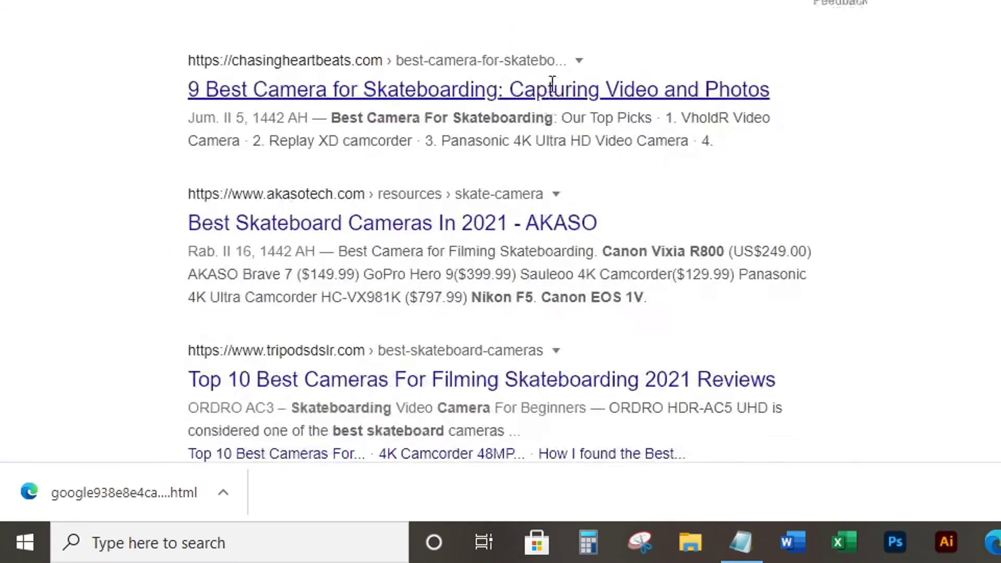
scroll(494, 7, "down", 2)
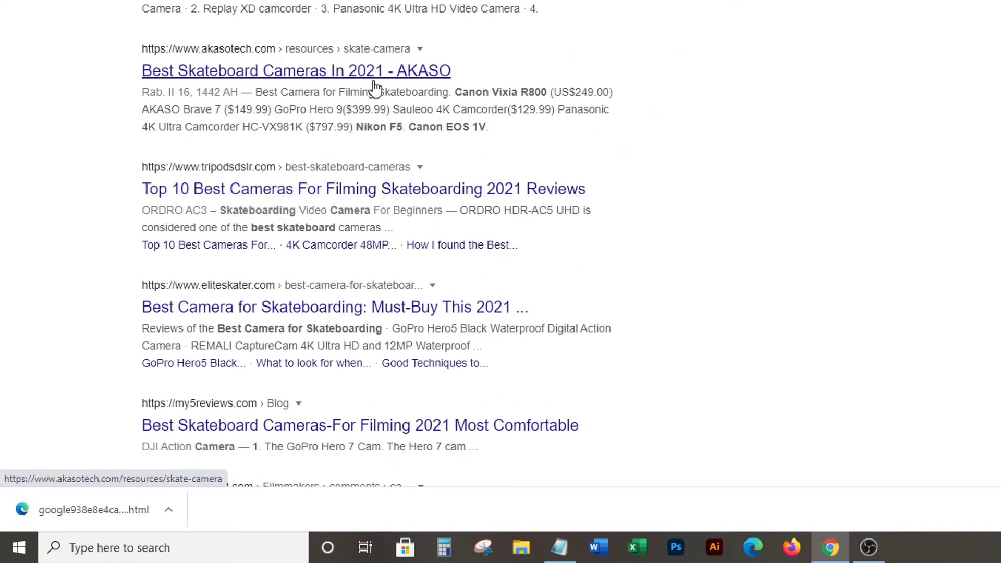
scroll(498, 151, "down", 6)
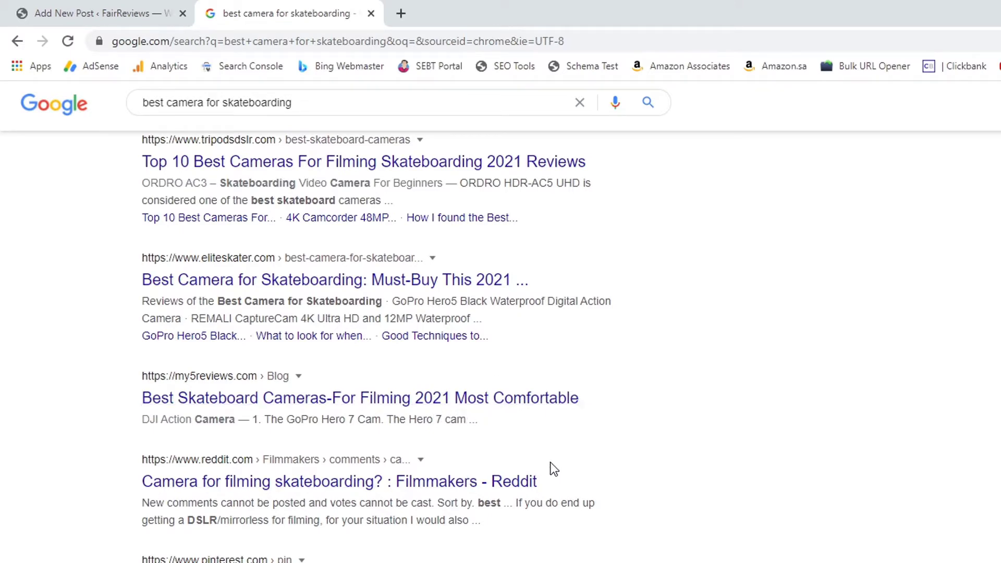
scroll(550, 465, "up", 4)
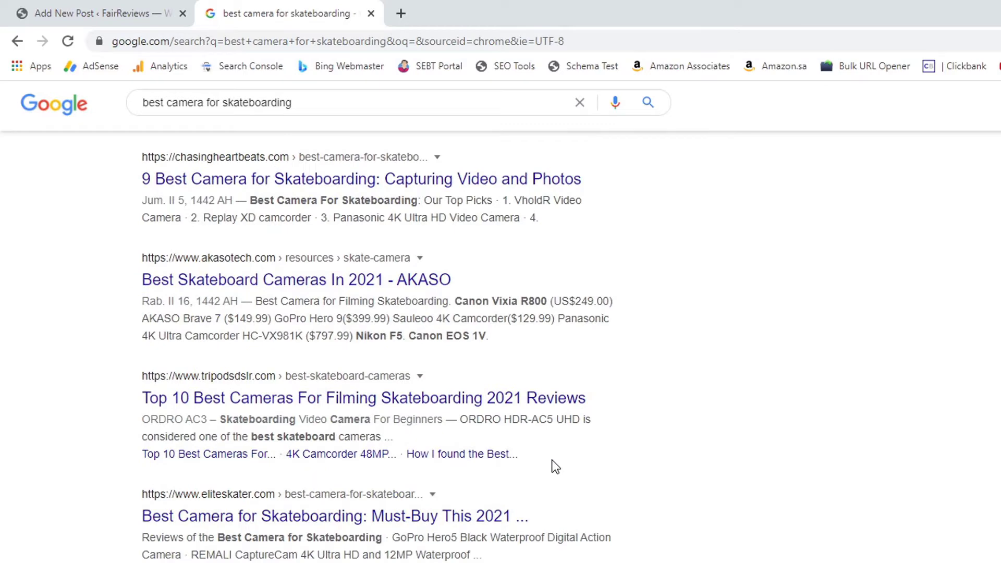
scroll(561, 375, "up", 1)
scroll(558, 371, "up", 10)
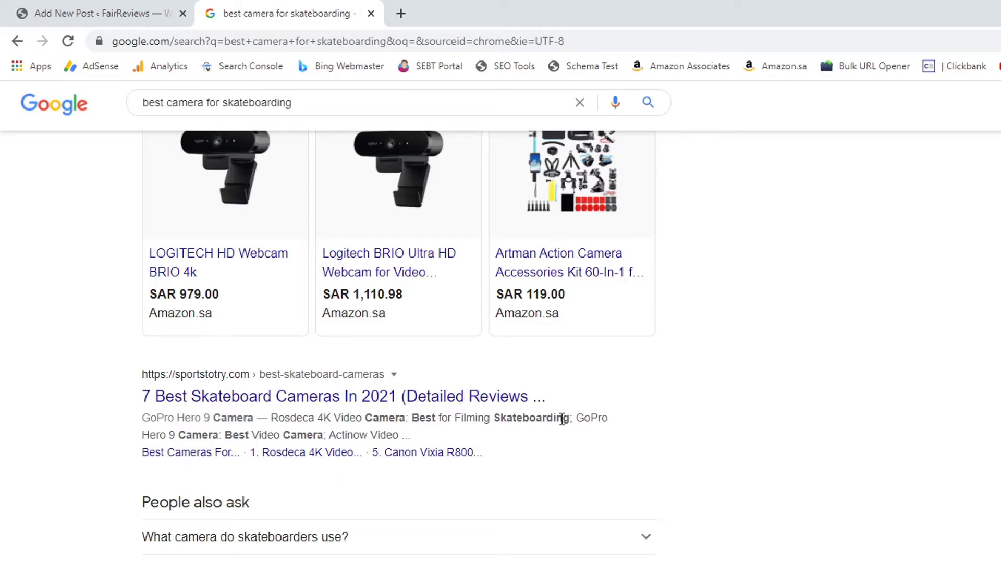
scroll(207, 430, "down", 9)
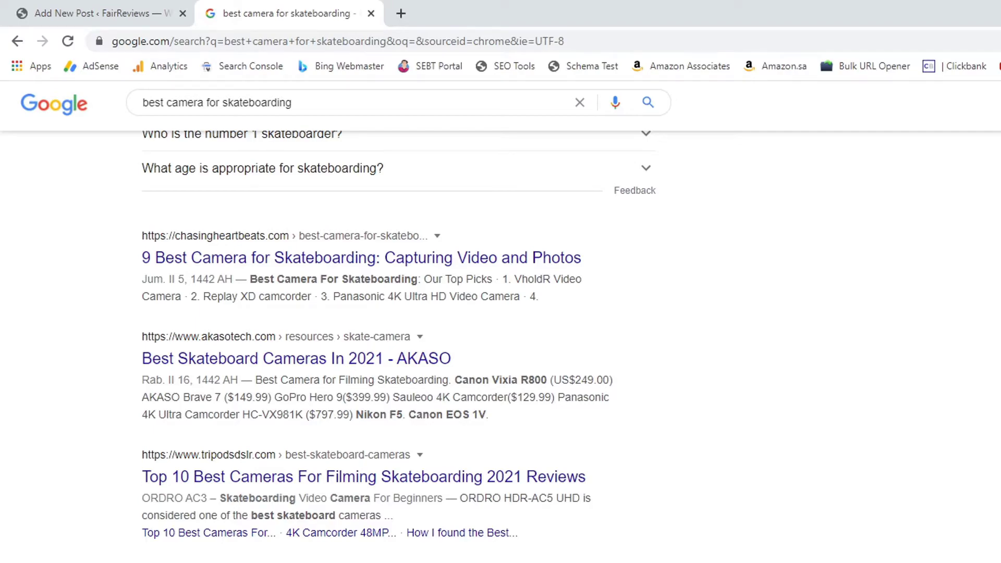
scroll(695, 536, "up", 10)
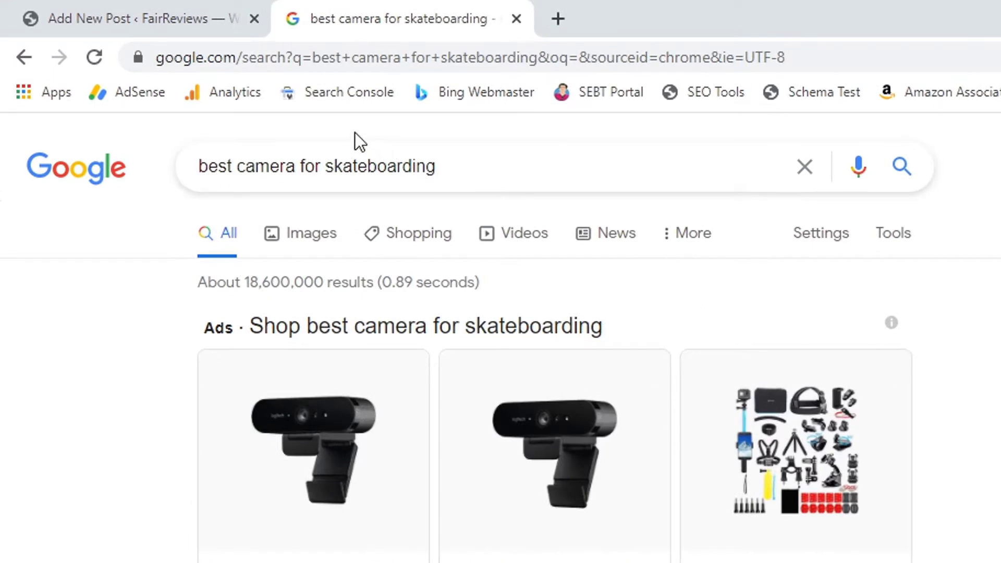
Return to the new post and enter the title "Best Camera for Skateboarding".
left_click(165, 1)
left_click(200, 117)
type("Best ")
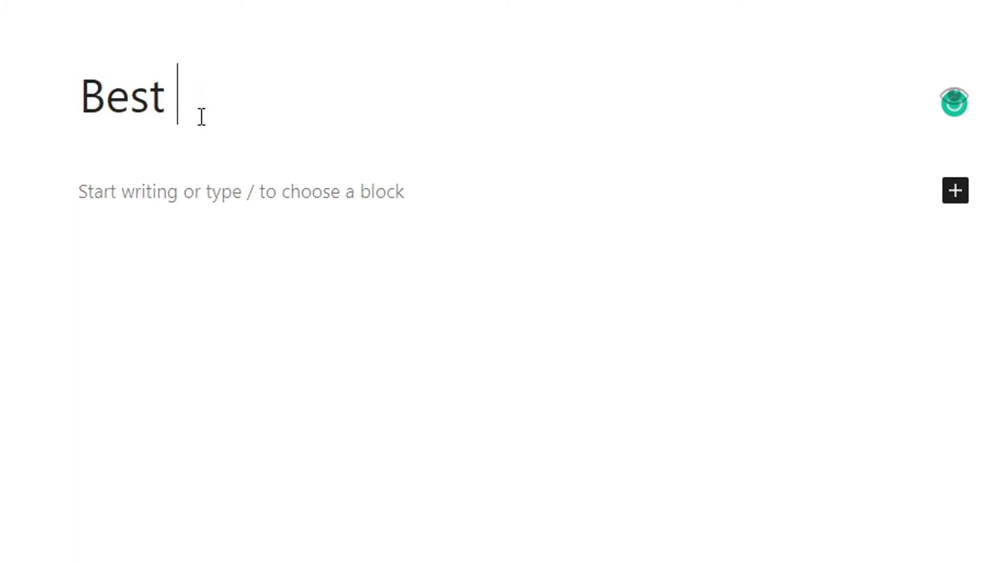
type("Camera ")
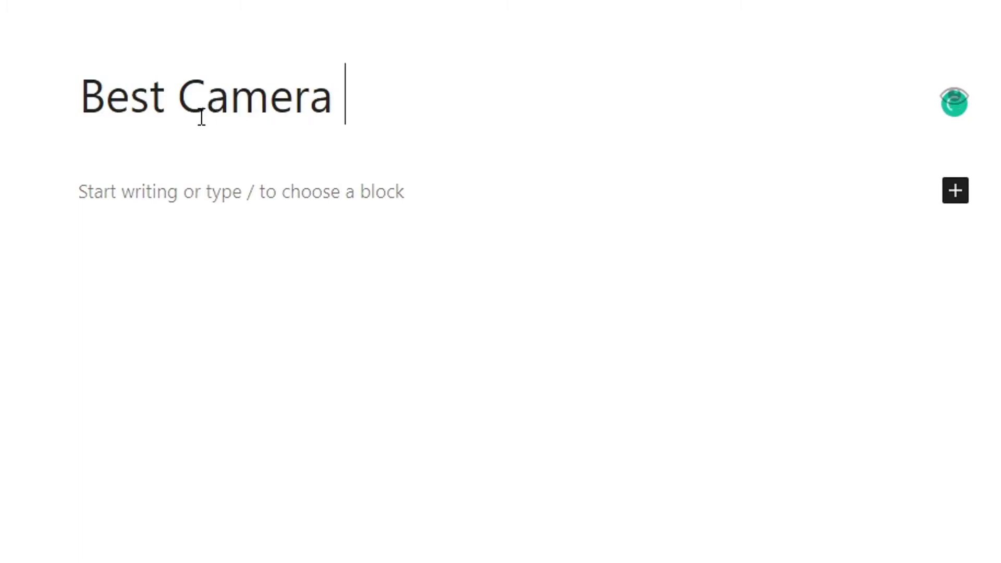
type("for Skateboarding")
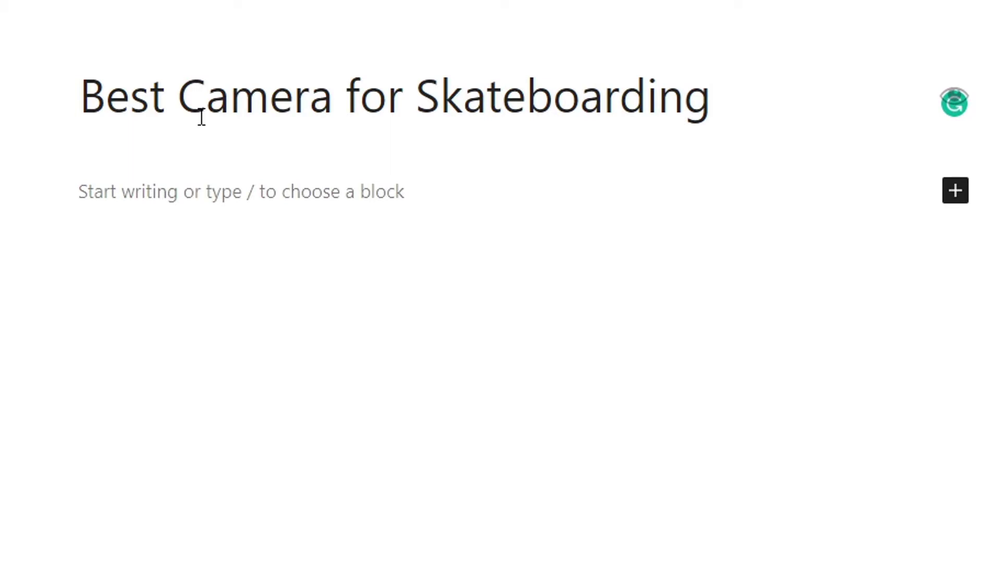
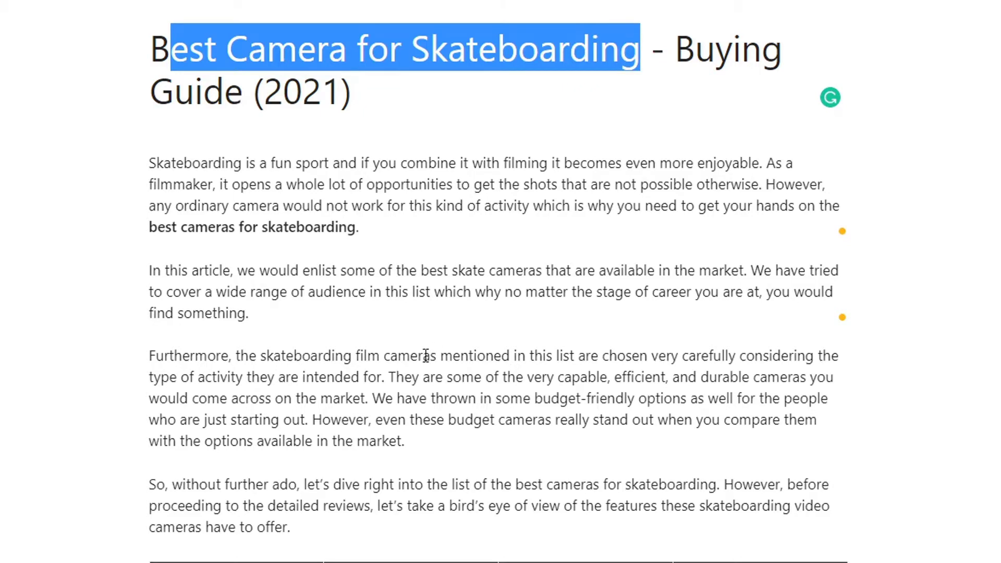
Review the article's introduction, the camera comparison table and the first product heading.
scroll(321, 323, "down", 6)
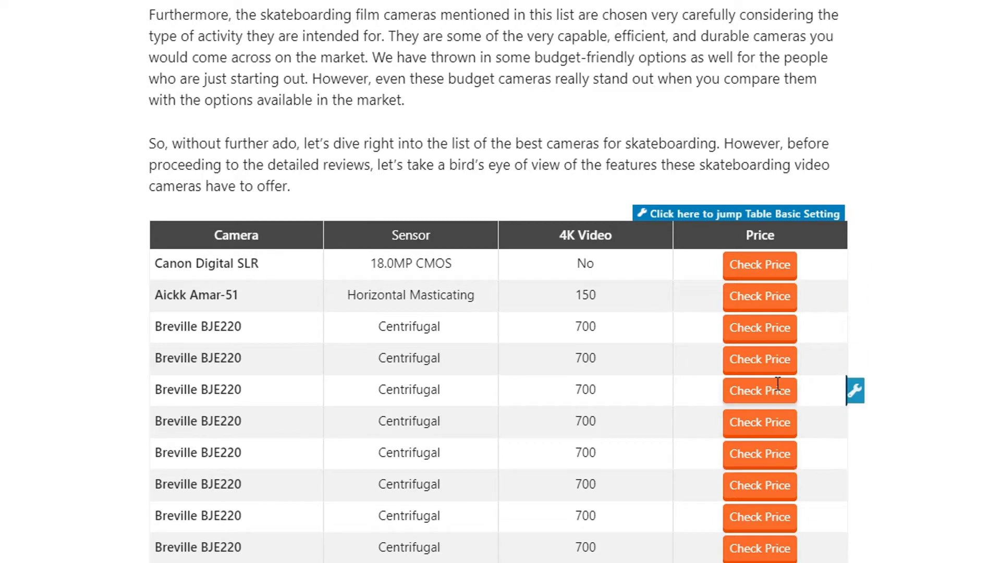
scroll(617, 284, "down", 3)
scroll(617, 284, "down", 2)
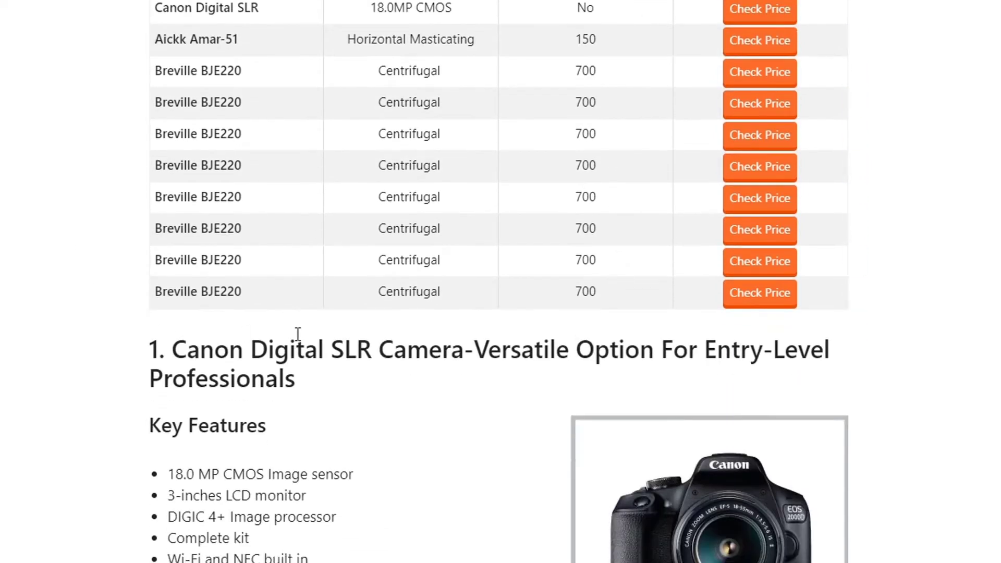
scroll(297, 335, "down", 4)
double_click(241, 177)
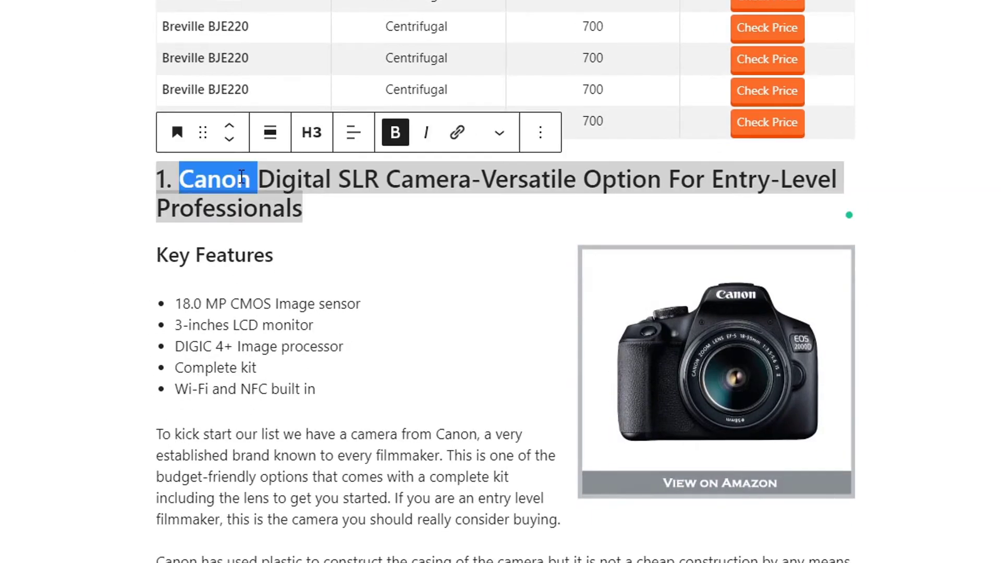
left_click(387, 215)
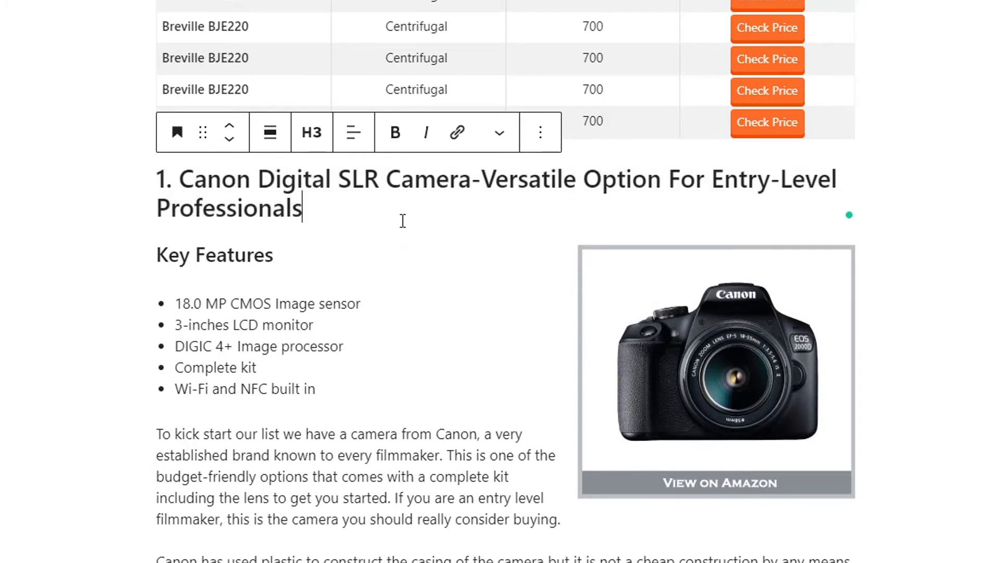
Examine the Canon Digital SLR review's layout, including its heading, key features, product image and body paragraphs.
scroll(438, 253, "down", 7)
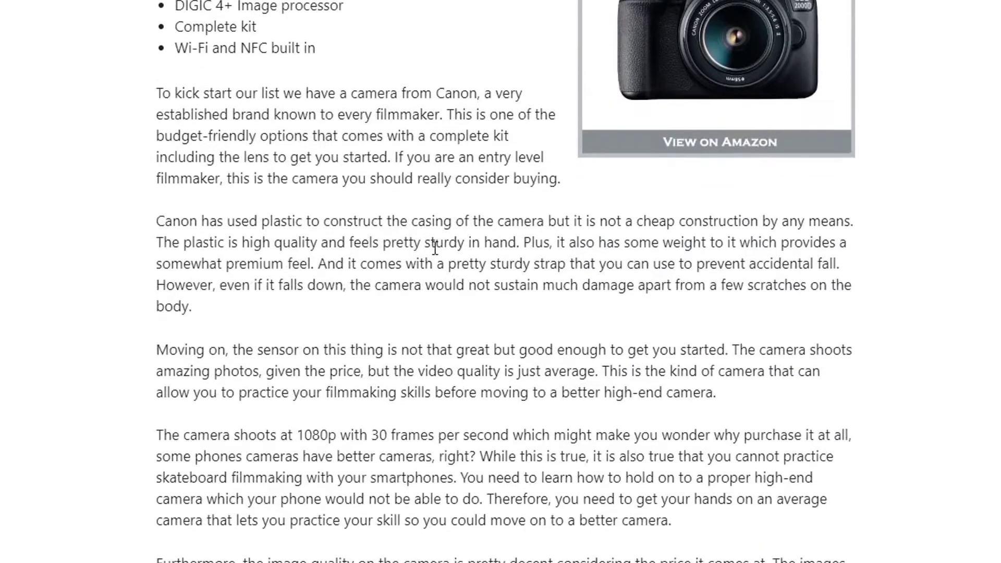
scroll(438, 252, "up", 10)
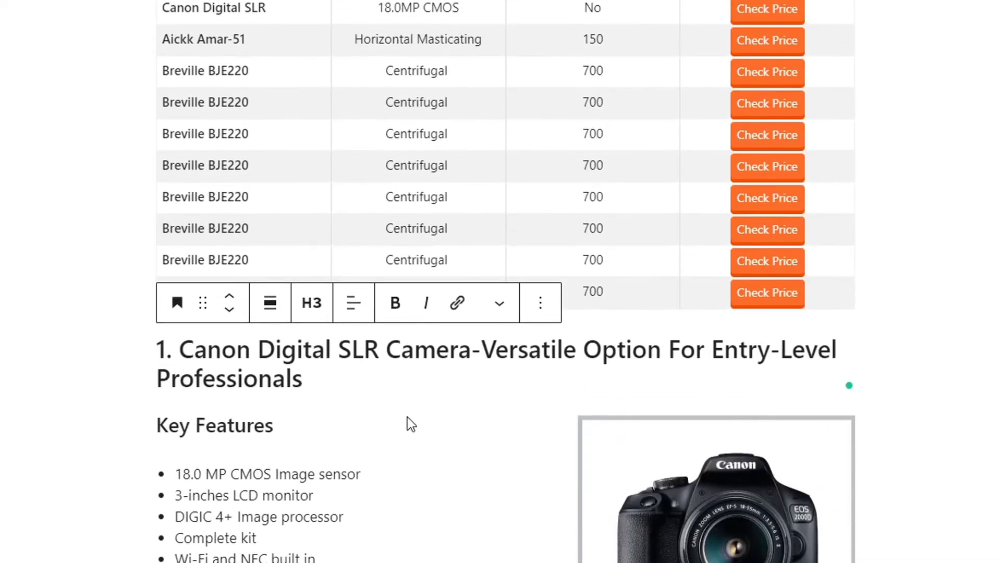
scroll(408, 422, "down", 6)
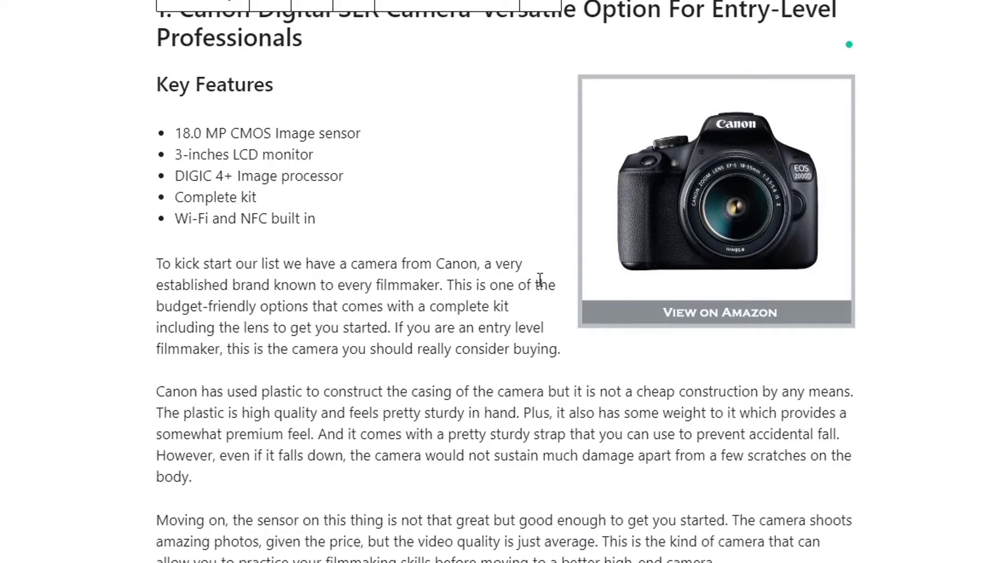
scroll(540, 280, "up", 5)
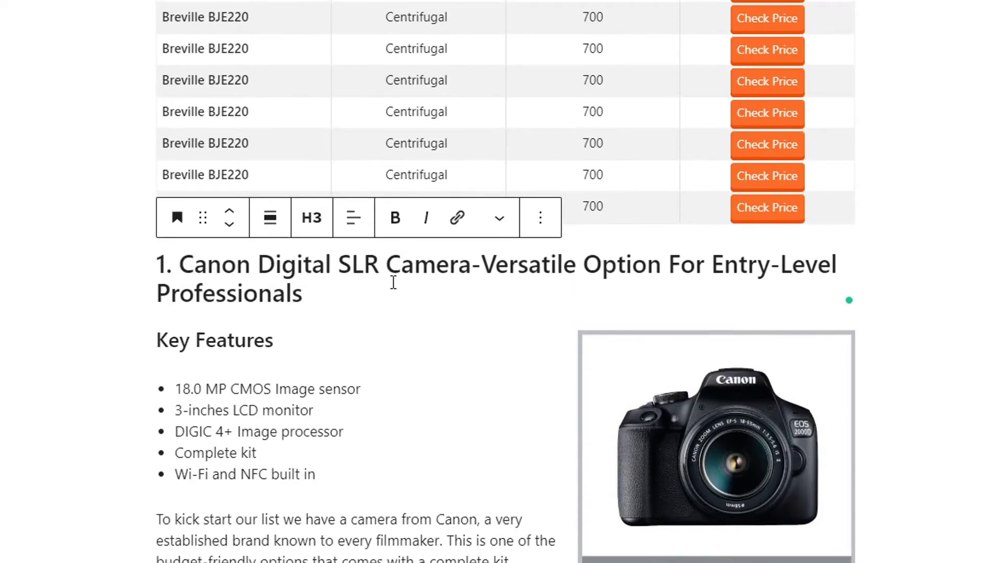
scroll(392, 287, "down", 6)
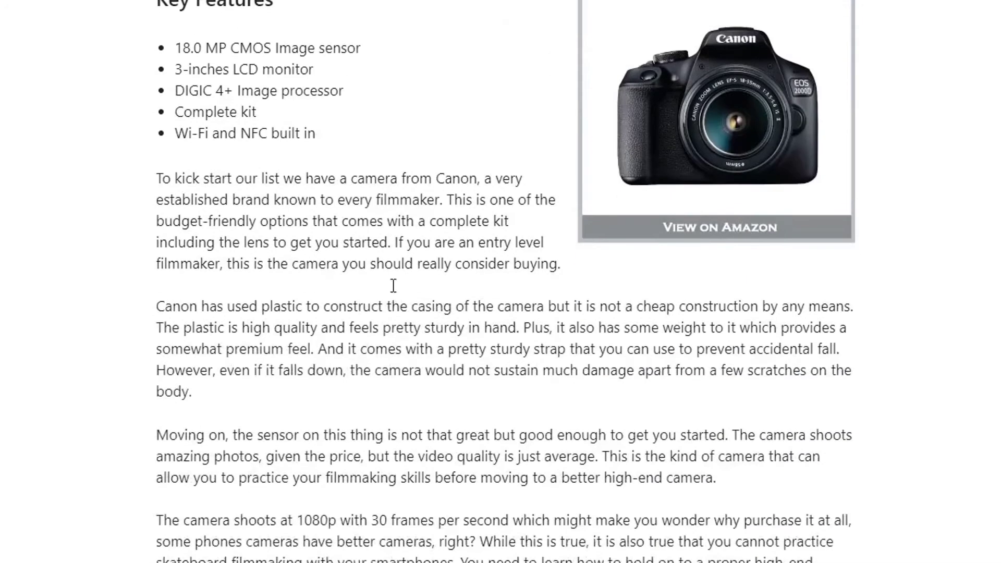
scroll(393, 265, "up", 6)
scroll(411, 291, "down", 10)
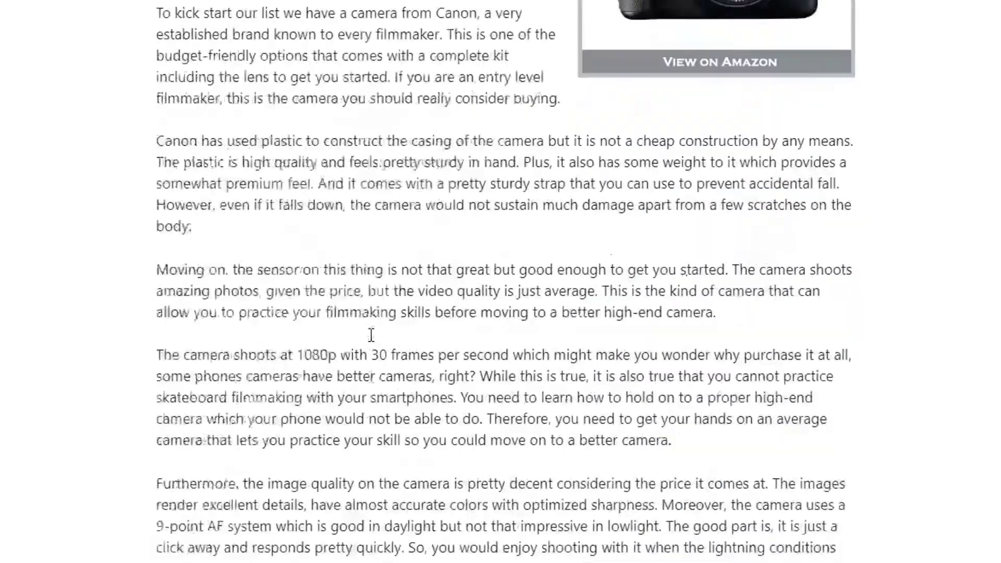
scroll(399, 313, "up", 8)
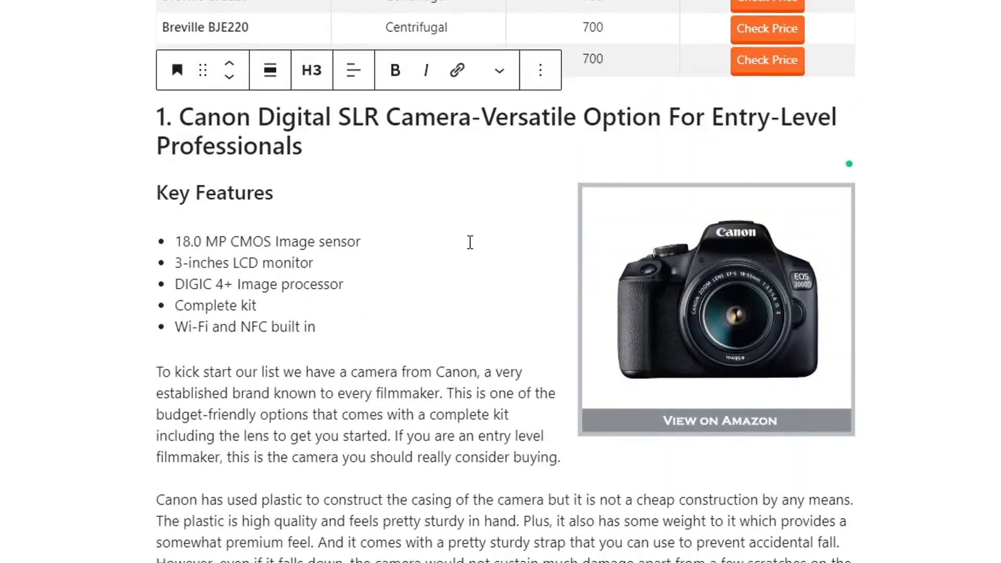
scroll(461, 252, "down", 15)
scroll(444, 245, "up", 20)
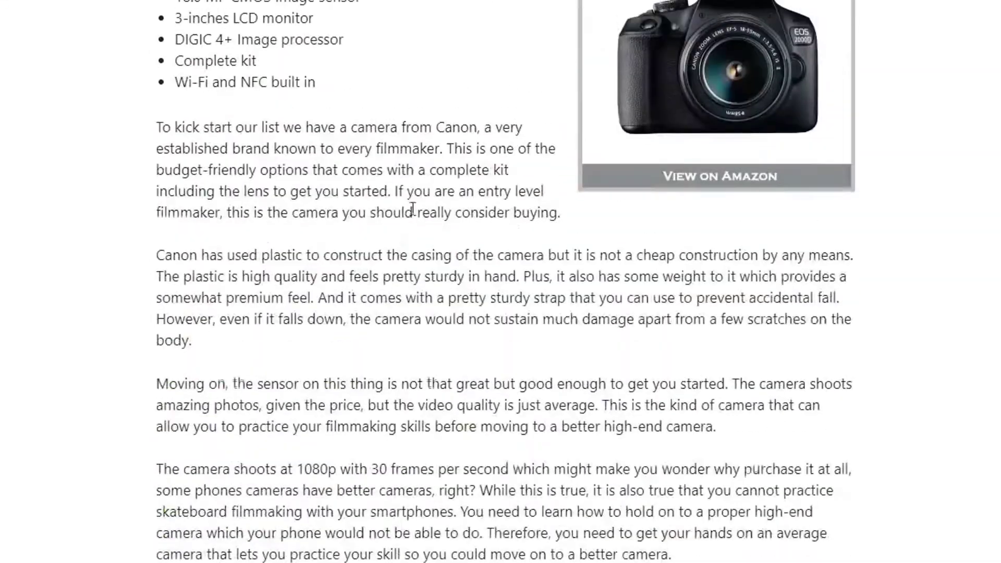
Examine the Canon review's pros and cons block and Amazon button shortcode, and compare them with the section's opening.
scroll(360, 336, "down", 10)
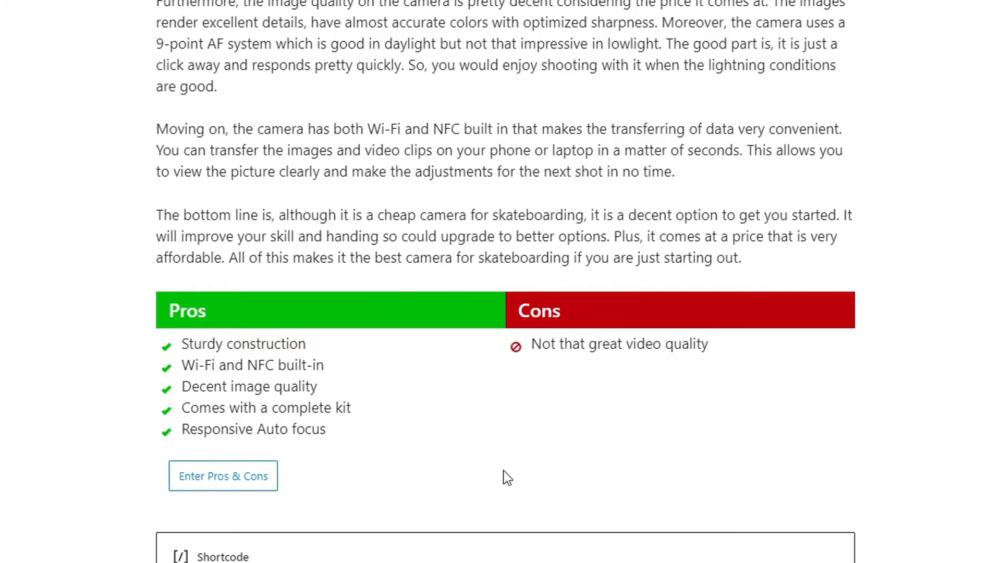
scroll(538, 357, "down", 3)
scroll(486, 406, "down", 3)
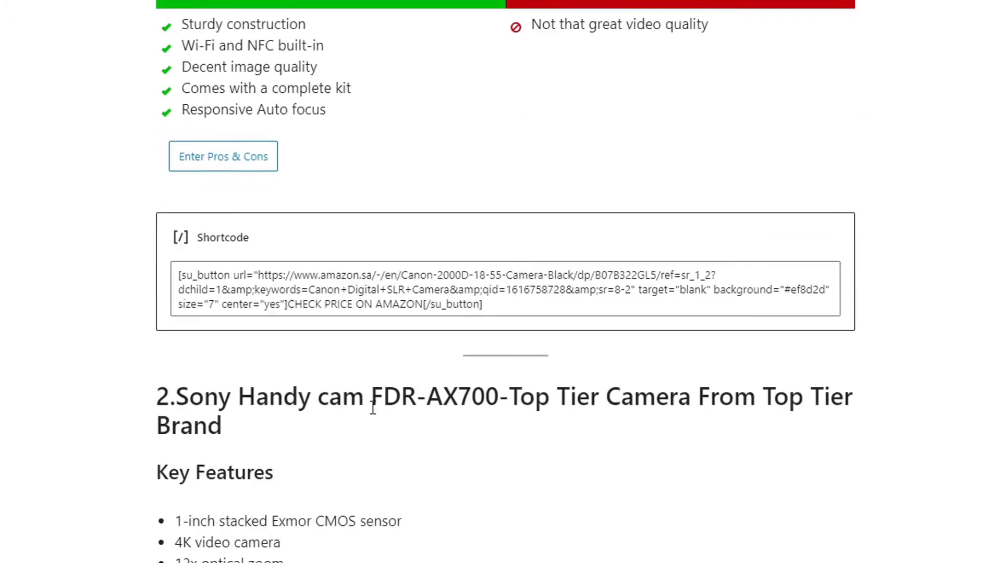
scroll(519, 165, "up", 6)
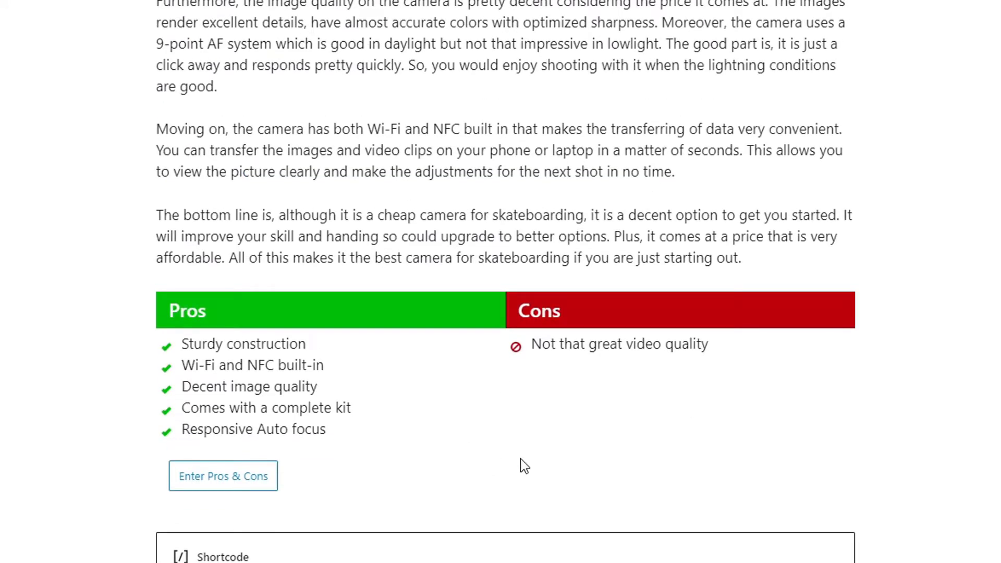
scroll(417, 417, "down", 5)
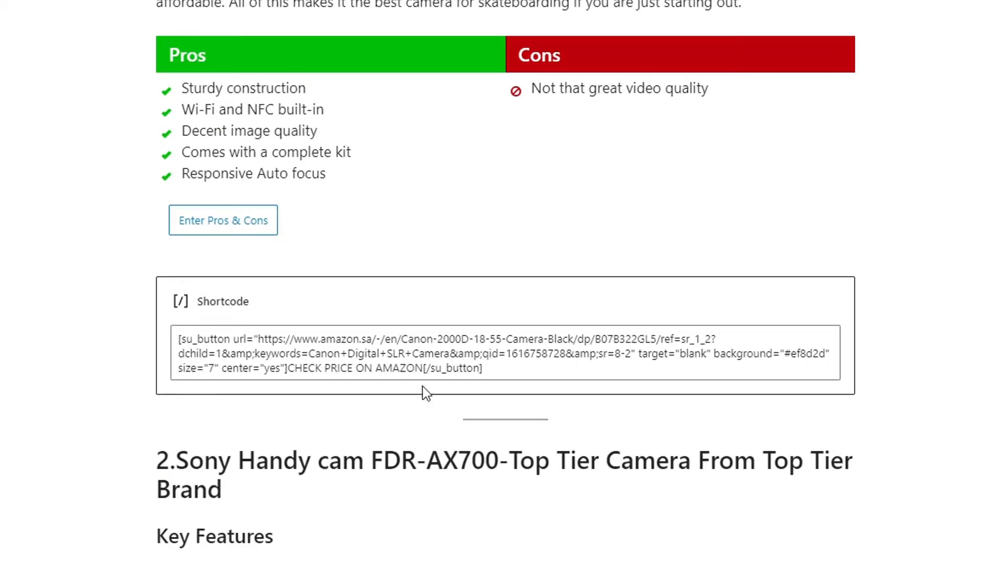
scroll(425, 391, "up", 20)
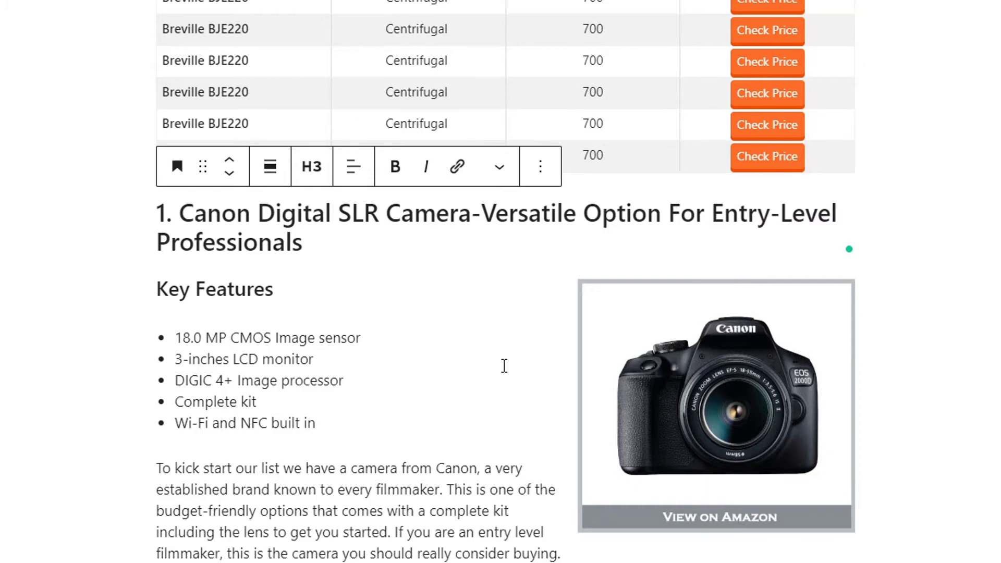
scroll(538, 394, "up", 15)
scroll(482, 340, "down", 15)
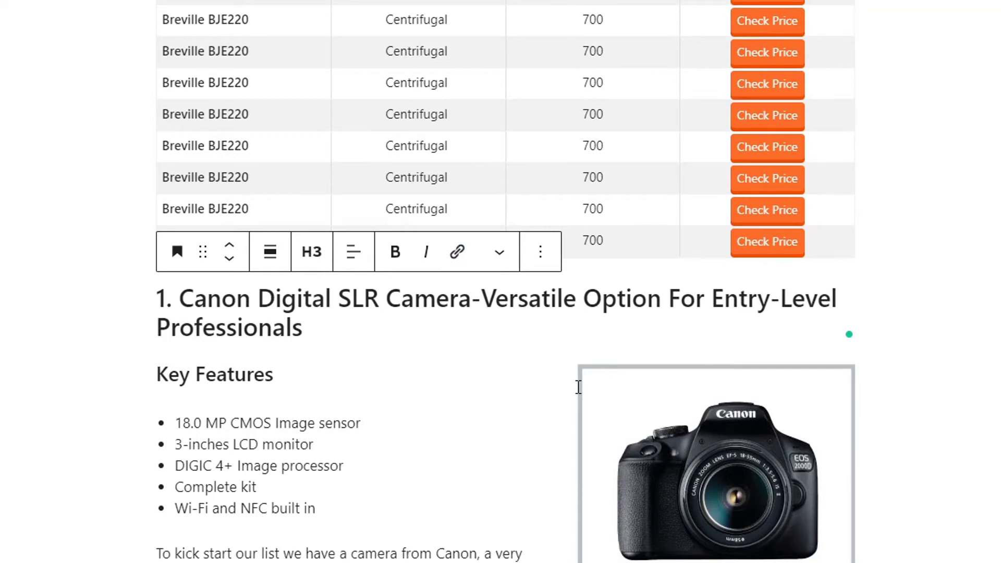
Examine the Canon review's bulleted Key Features list, from the image sensor to the built-in Wi-Fi and NFC.
scroll(487, 411, "down", 3)
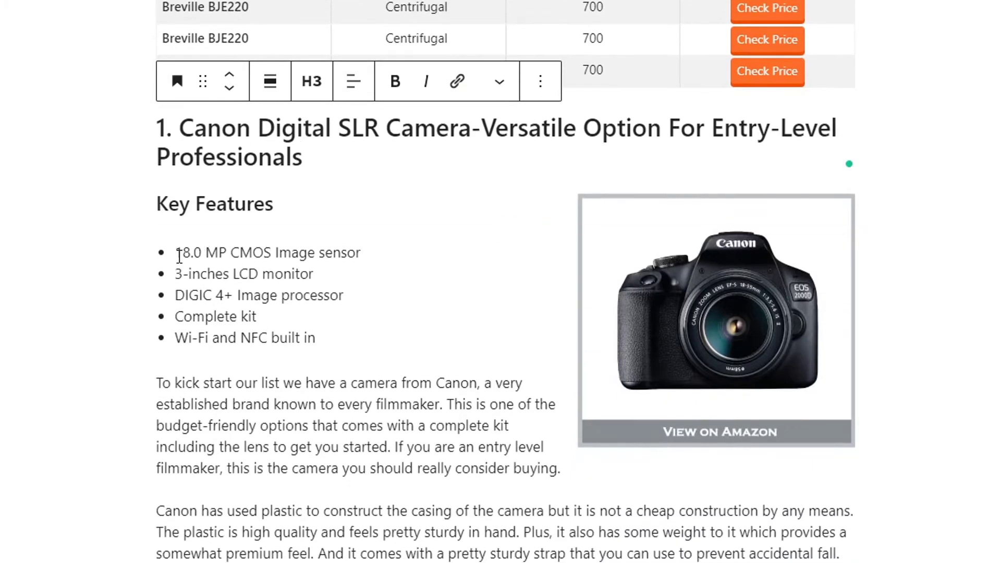
left_click_drag(185, 261, 327, 341)
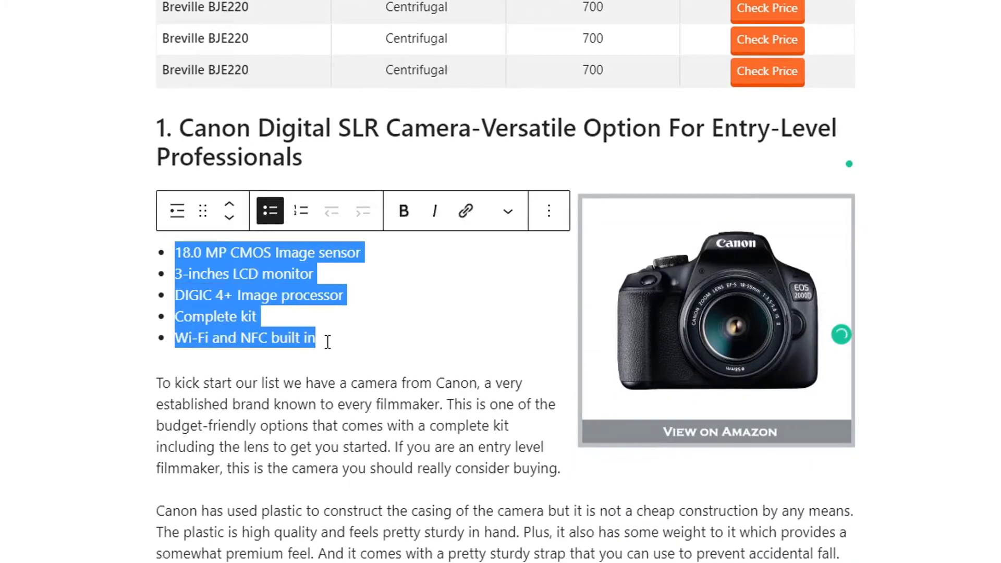
left_click(346, 343)
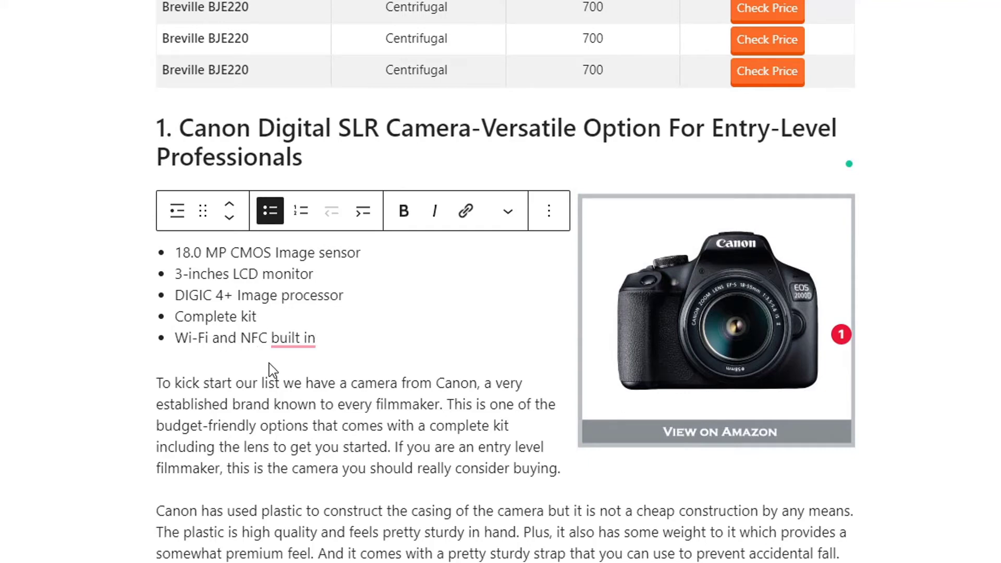
left_click(240, 341)
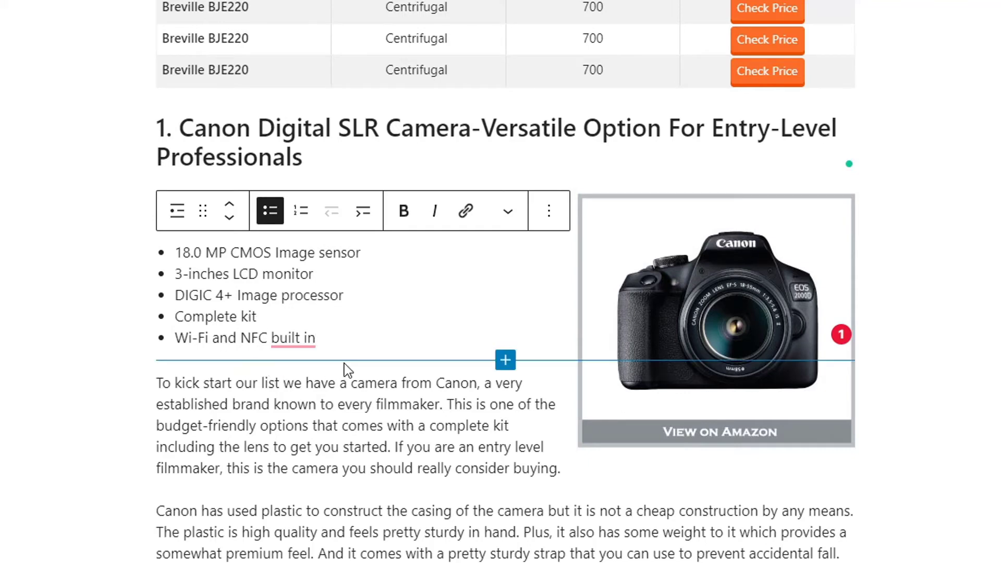
Review the Canon section's body paragraphs, pros and cons and shortcode, along with the Sony review that follows.
scroll(319, 378, "down", 4)
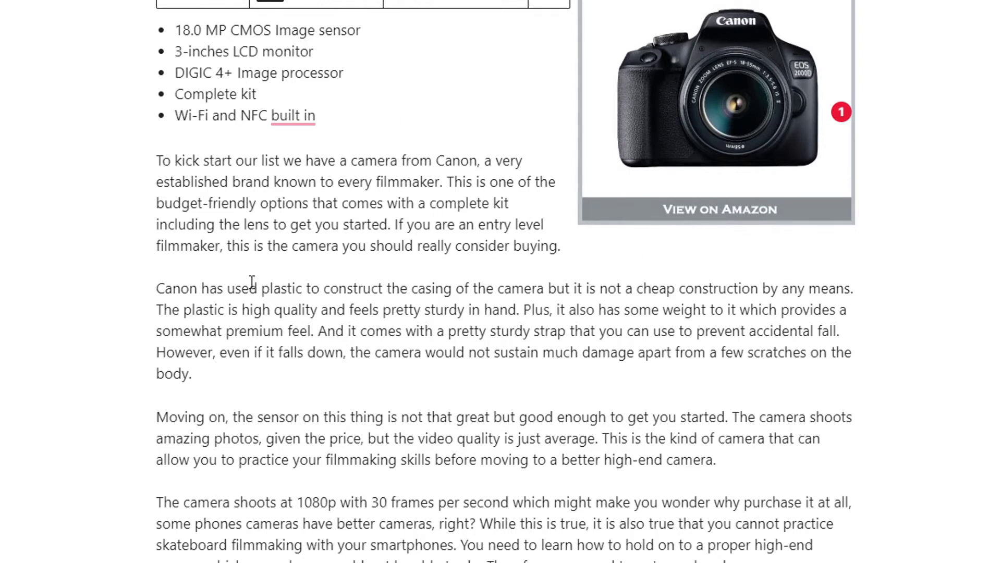
scroll(366, 243, "down", 10)
scroll(530, 290, "up", 6)
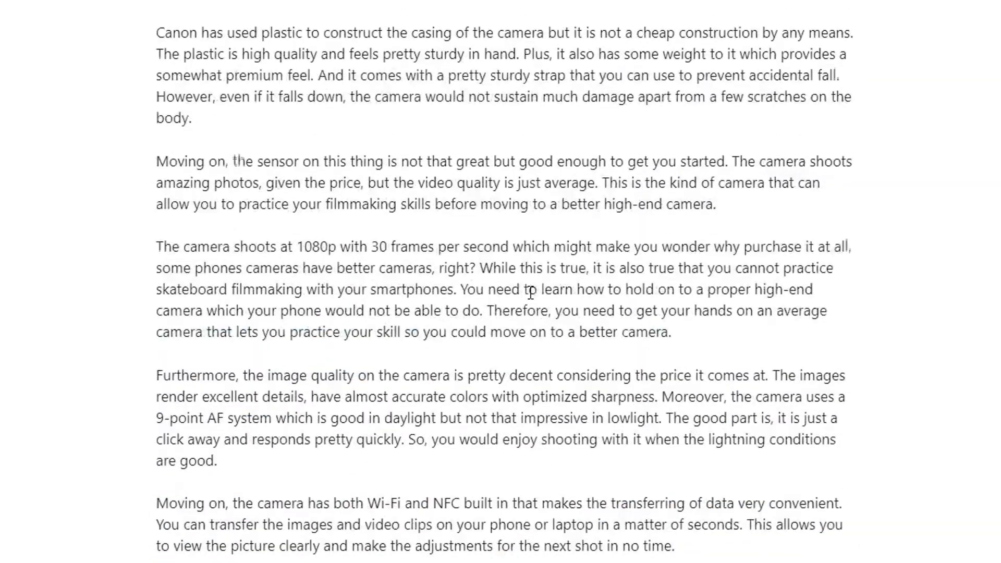
scroll(529, 291, "down", 11)
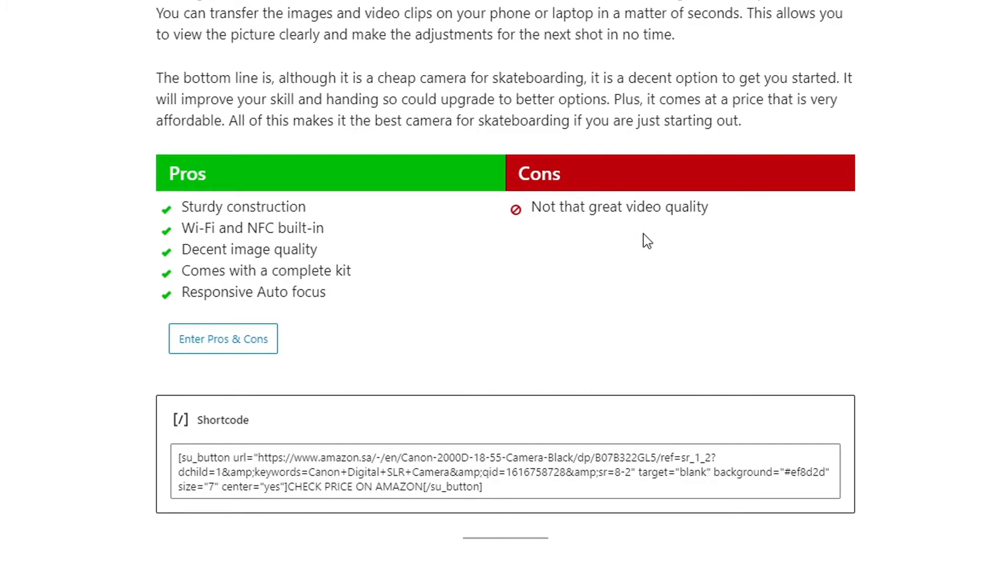
scroll(599, 227, "down", 10)
scroll(585, 227, "down", 8)
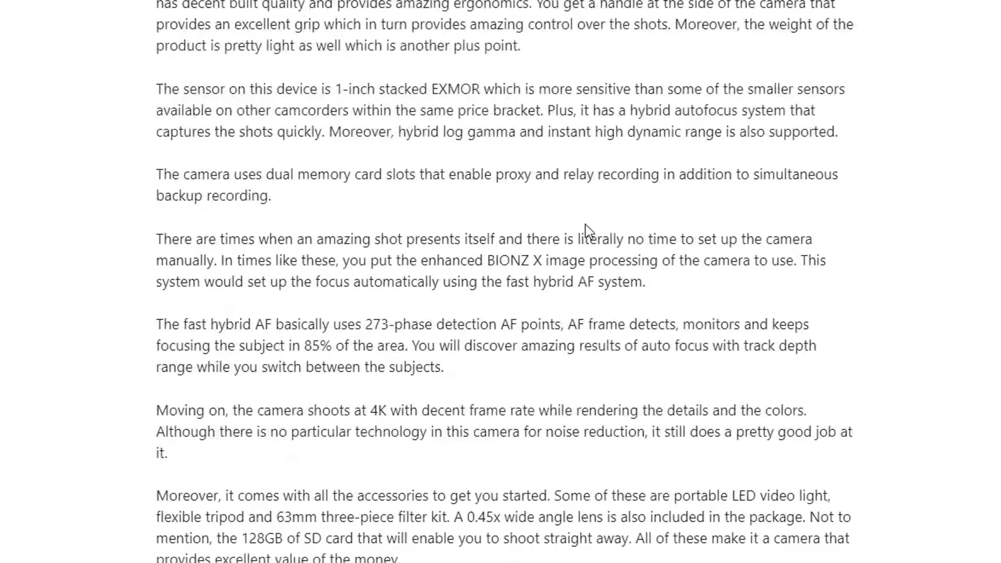
scroll(576, 225, "up", 8)
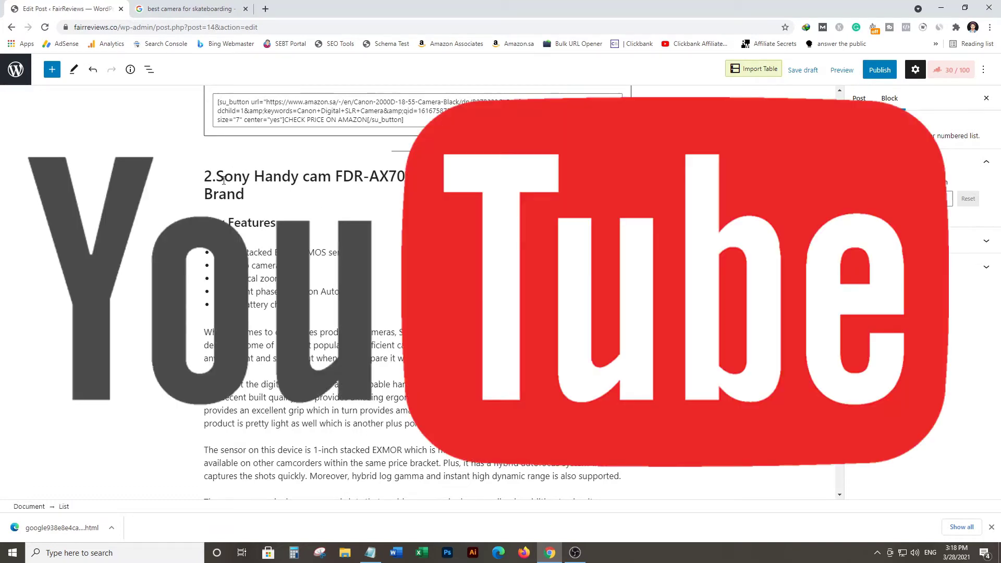
Search Google for "Sony Handy cam FDR", copied from the second product heading, and open Sony's FDR-AX33 page.
left_click_drag(215, 177, 363, 180)
key("ctrl+c")
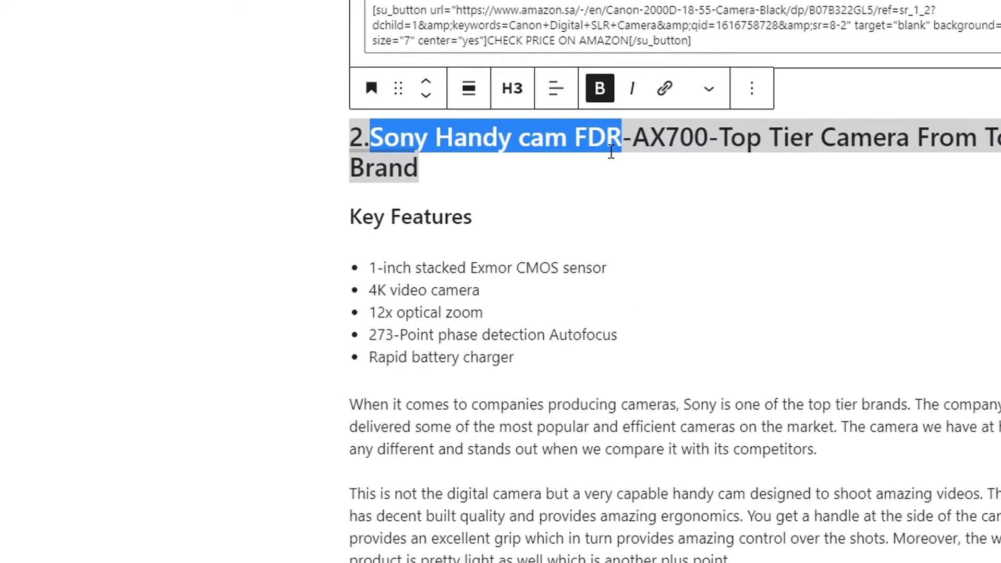
left_click(396, 18)
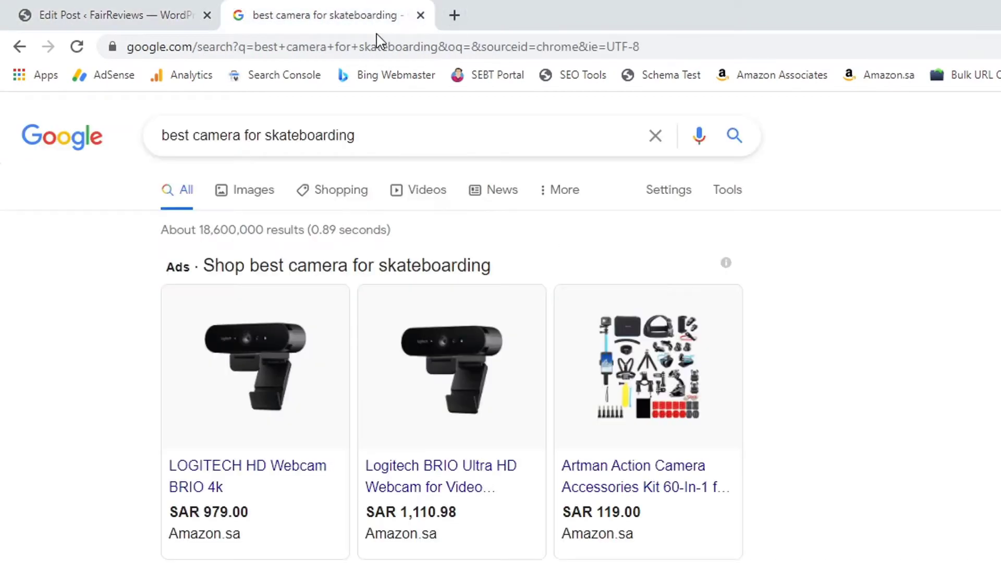
left_click(379, 41)
key("ctrl+v")
key("Return")
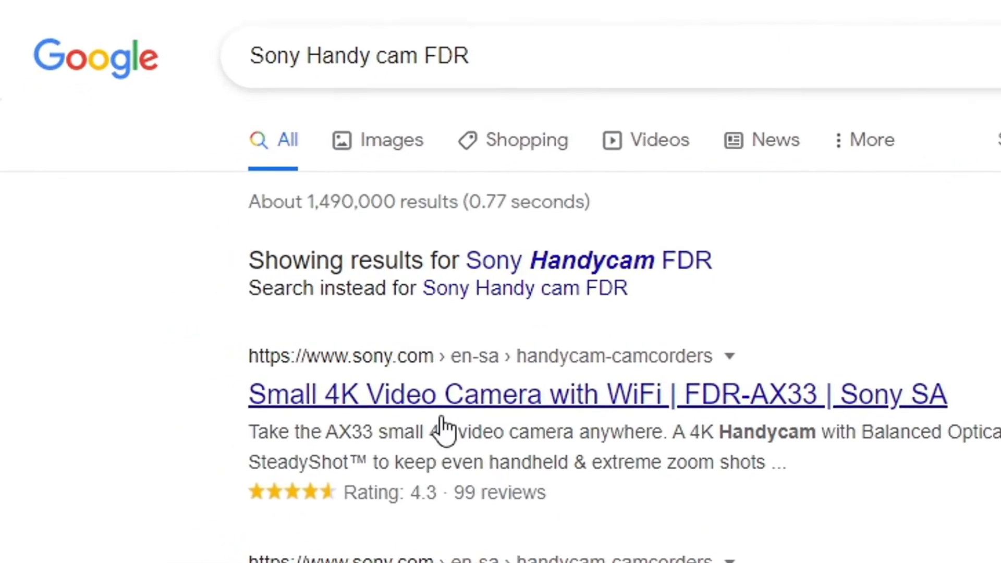
left_click(371, 399)
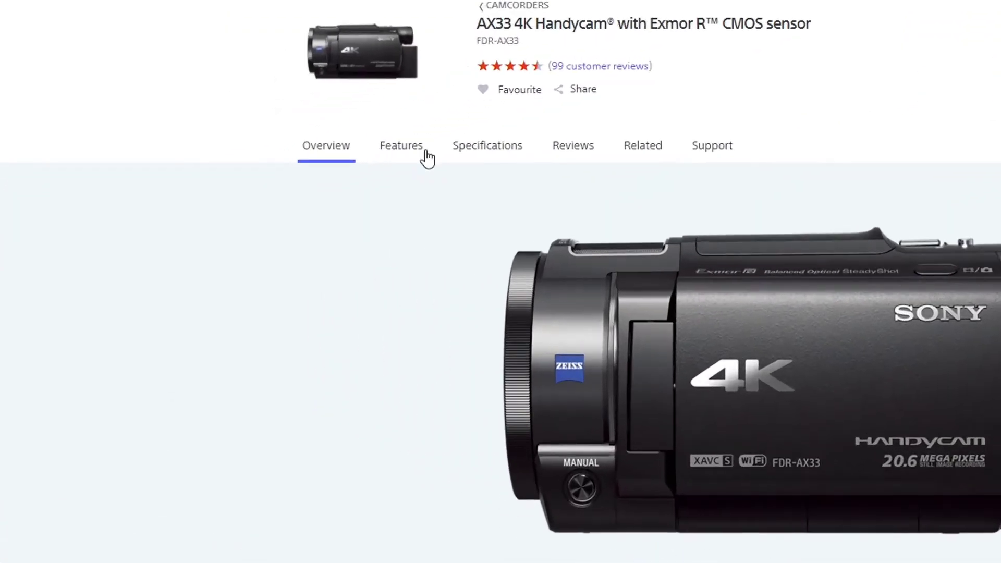
Examine the 4K image quality and extra-light, extra-compact body entries in the FDR-AX33 features section.
left_click(251, 196)
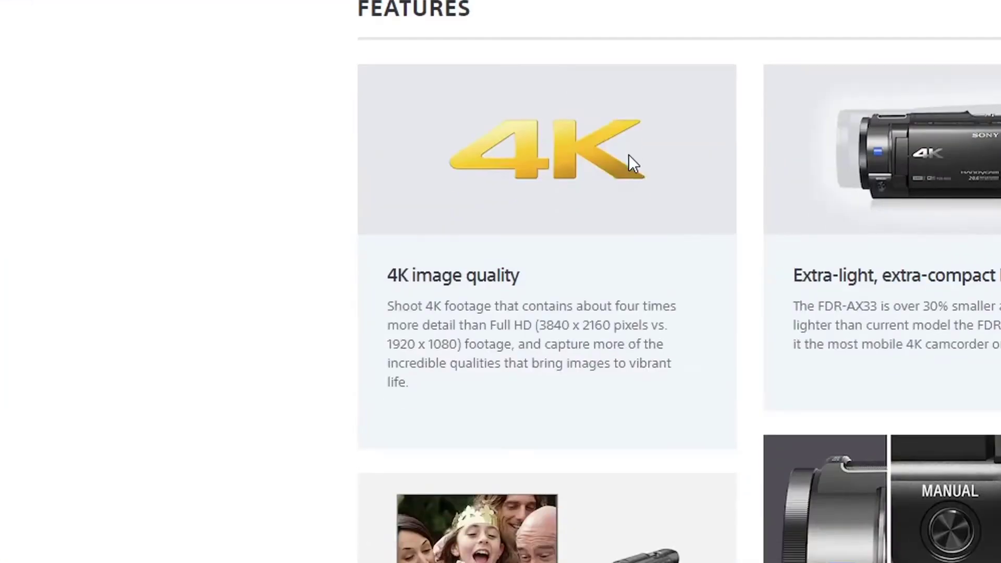
scroll(462, 164, "down", 2)
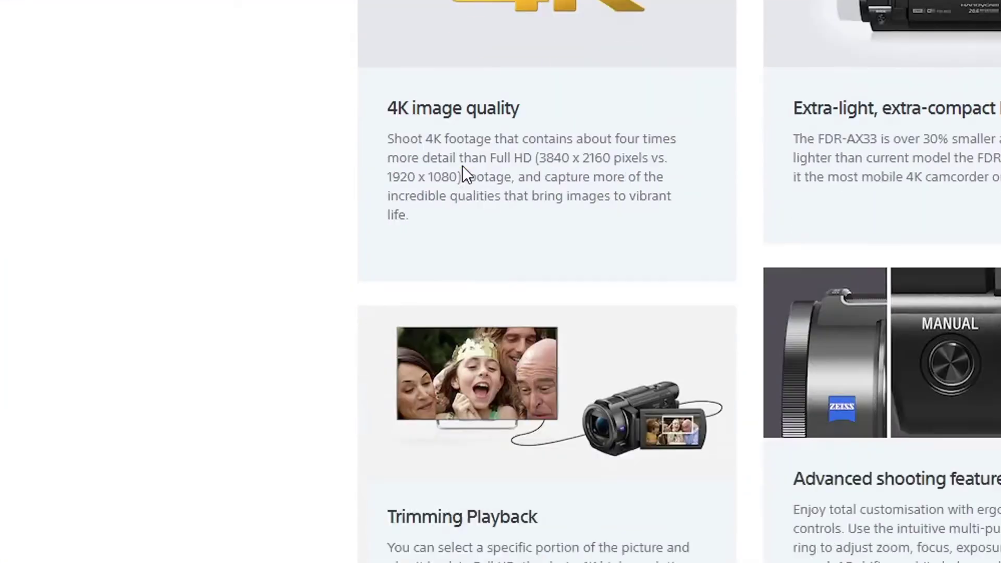
scroll(828, 276, "up", 2)
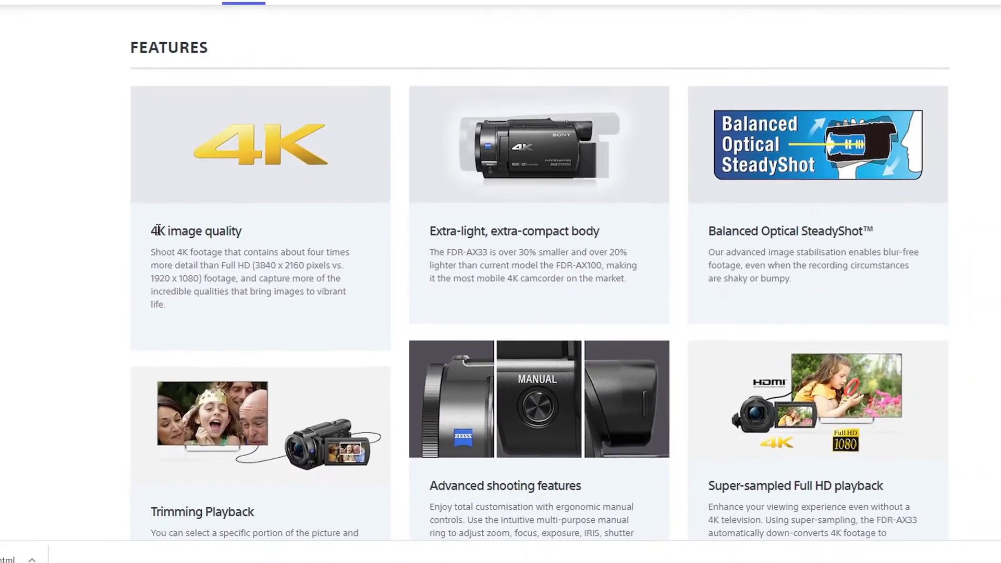
left_click_drag(228, 336, 357, 342)
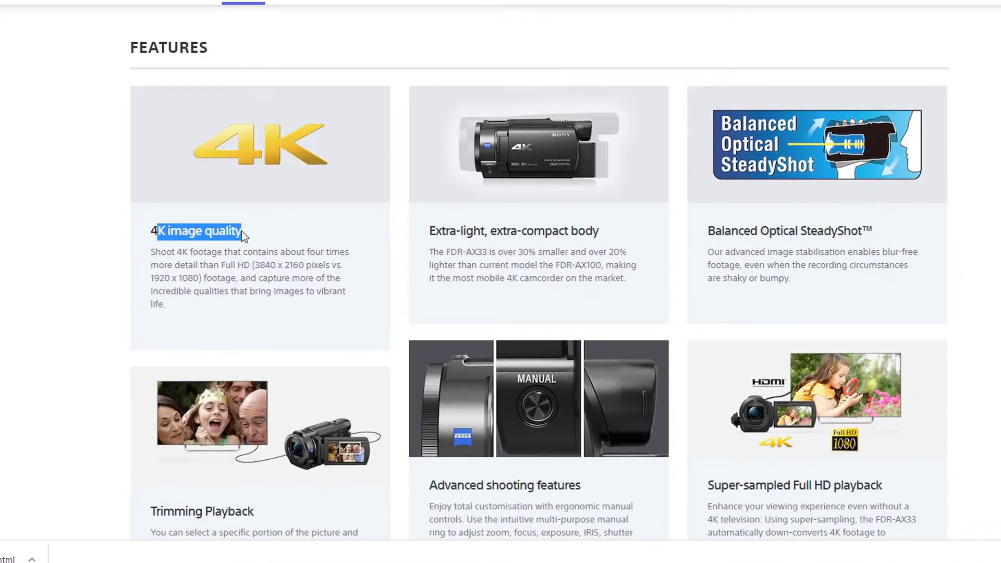
left_click_drag(153, 254, 204, 255)
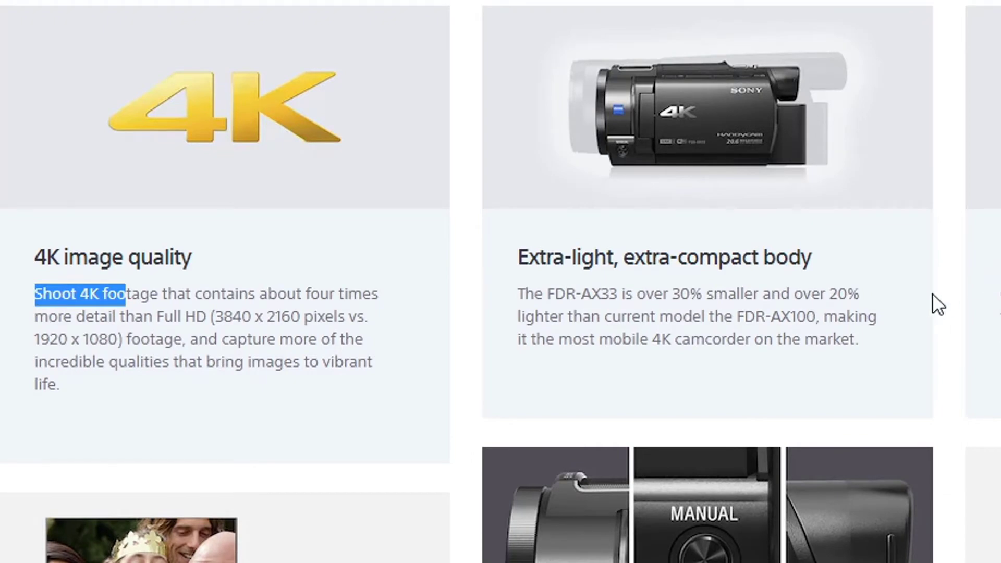
scroll(917, 304, "down", 2)
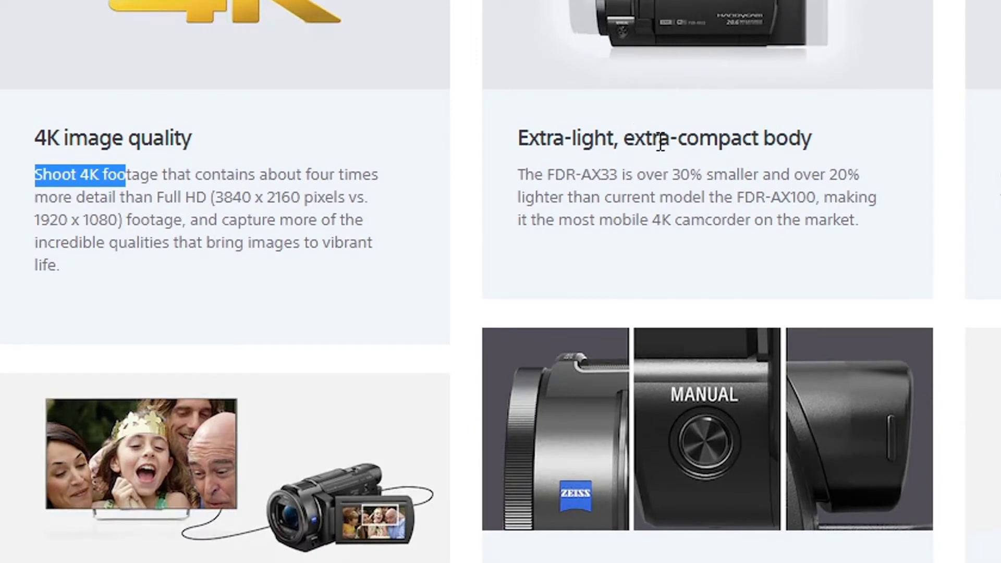
left_click_drag(659, 139, 851, 138)
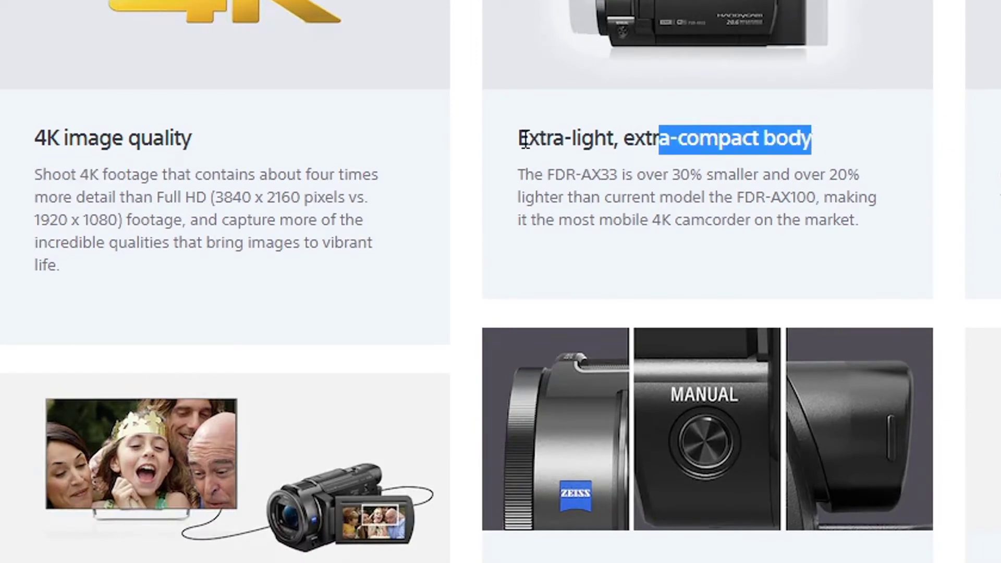
left_click_drag(520, 139, 534, 139)
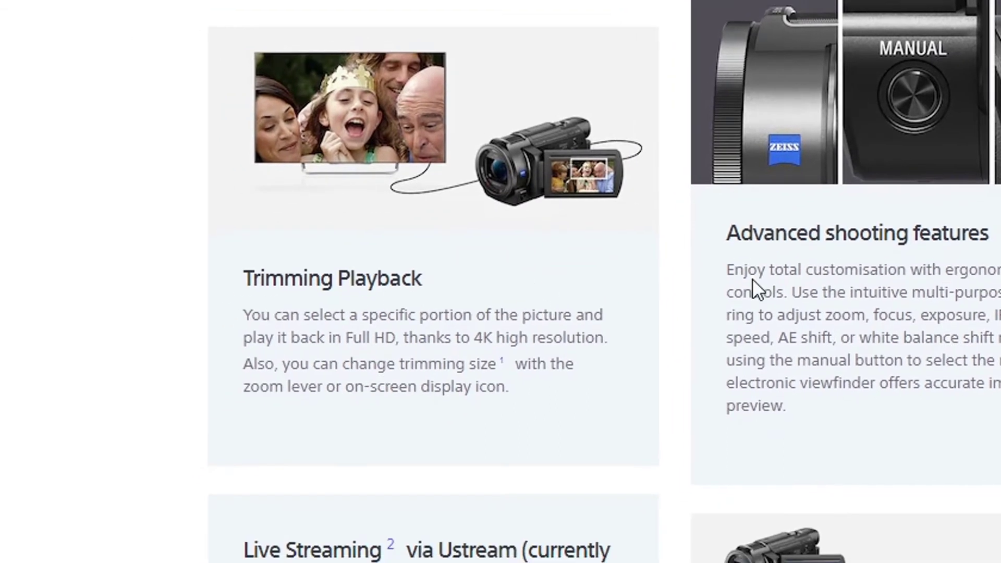
Look through the remaining FDR-AX33 features and close the Sony page to return to the post.
scroll(561, 342, "up", 3)
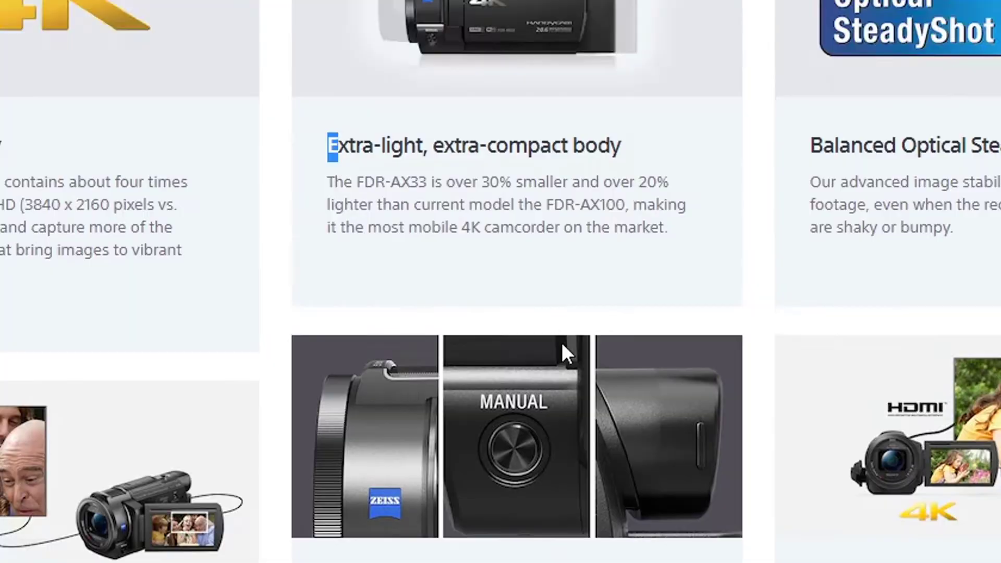
scroll(561, 341, "down", 8)
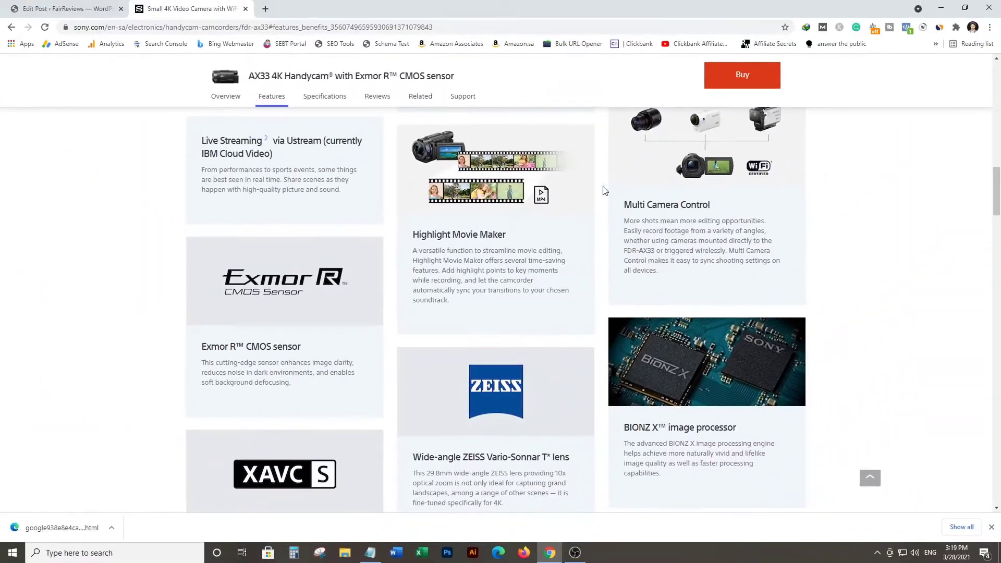
scroll(541, 141, "down", 5)
left_click(11, 27)
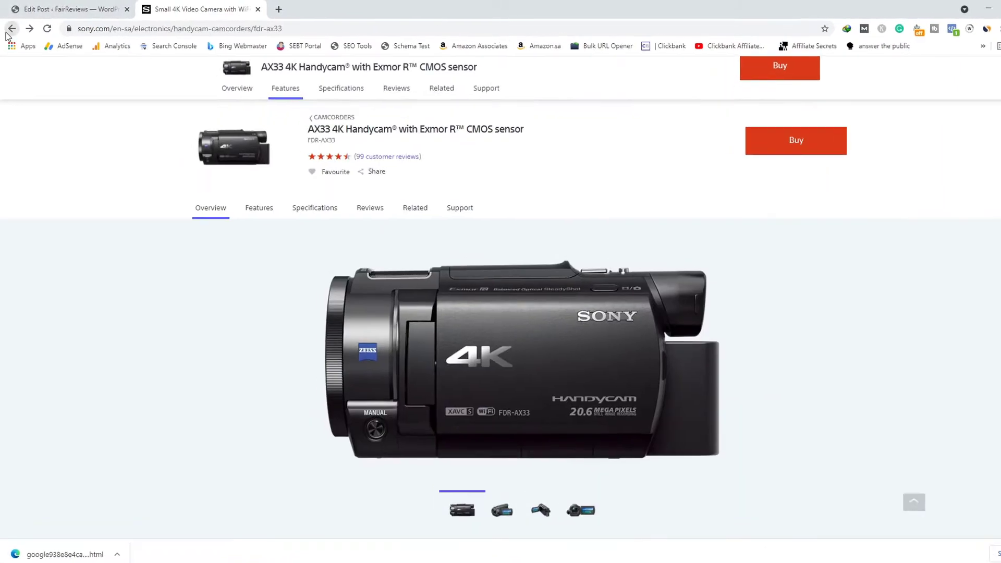
left_click(245, 8)
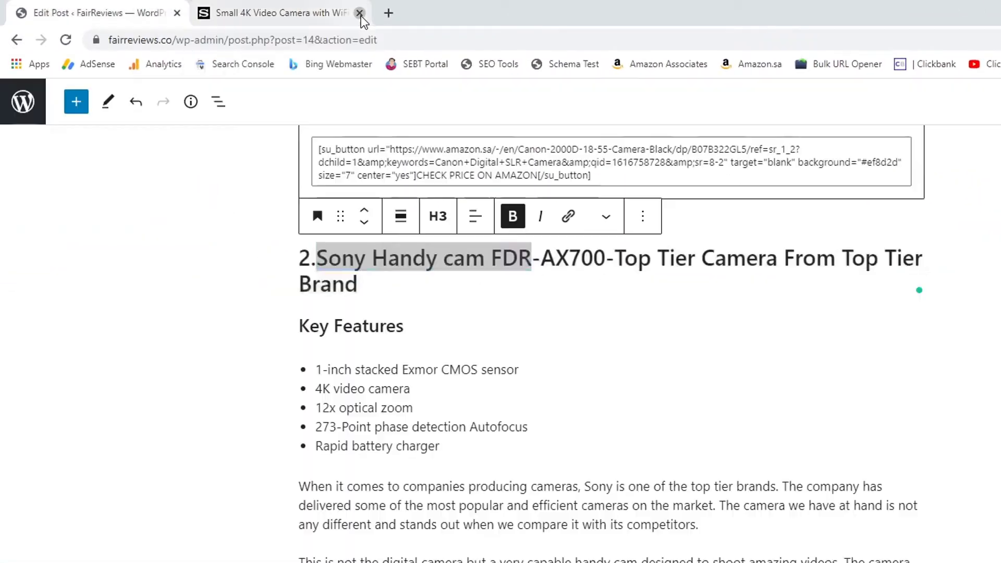
left_click(359, 13)
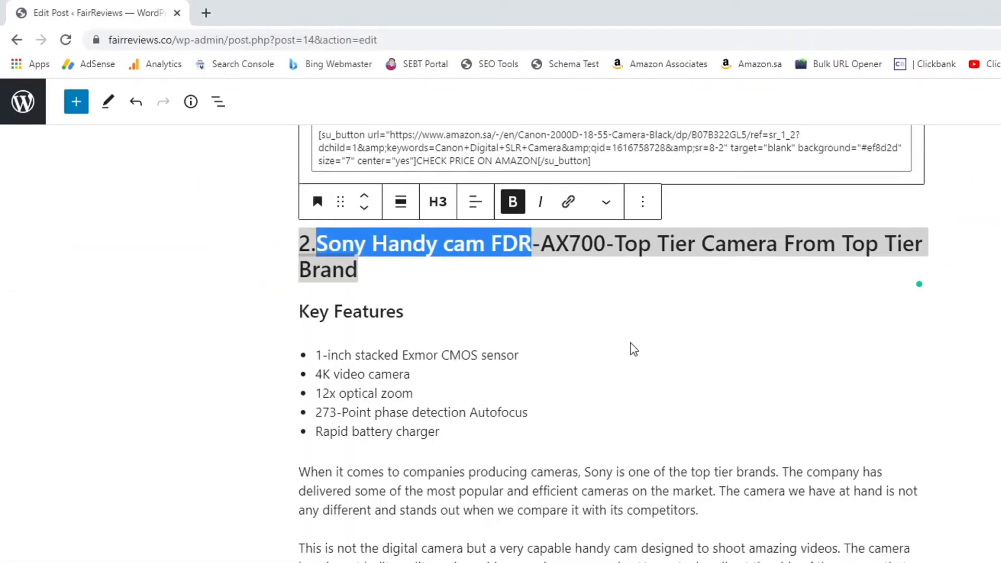
Copy "Sony Handy cam FDR" from the second product heading and open amazon.com in a new browser tab.
scroll(630, 346, "down", 15)
scroll(425, 414, "up", 4)
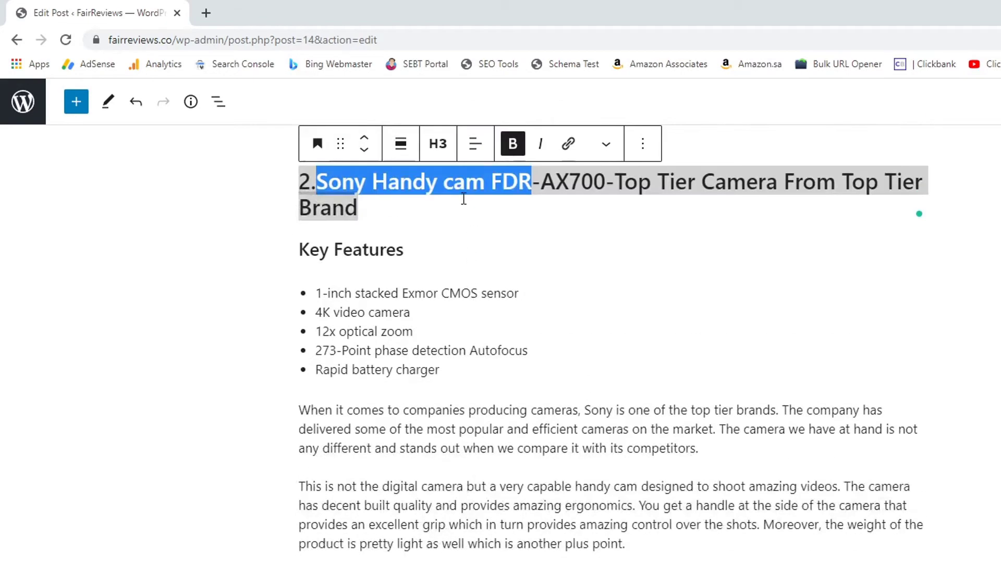
right_click(501, 181)
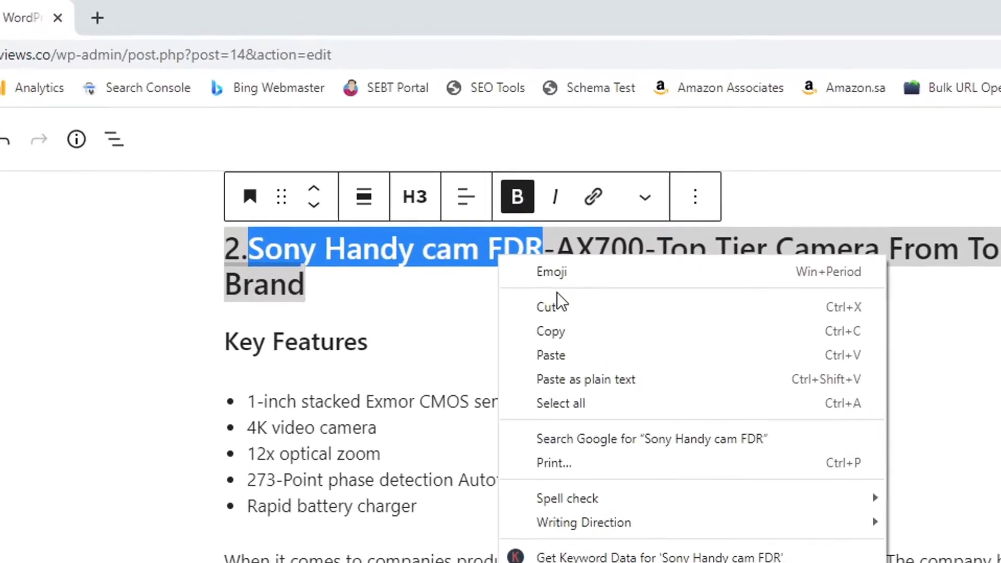
left_click(535, 242)
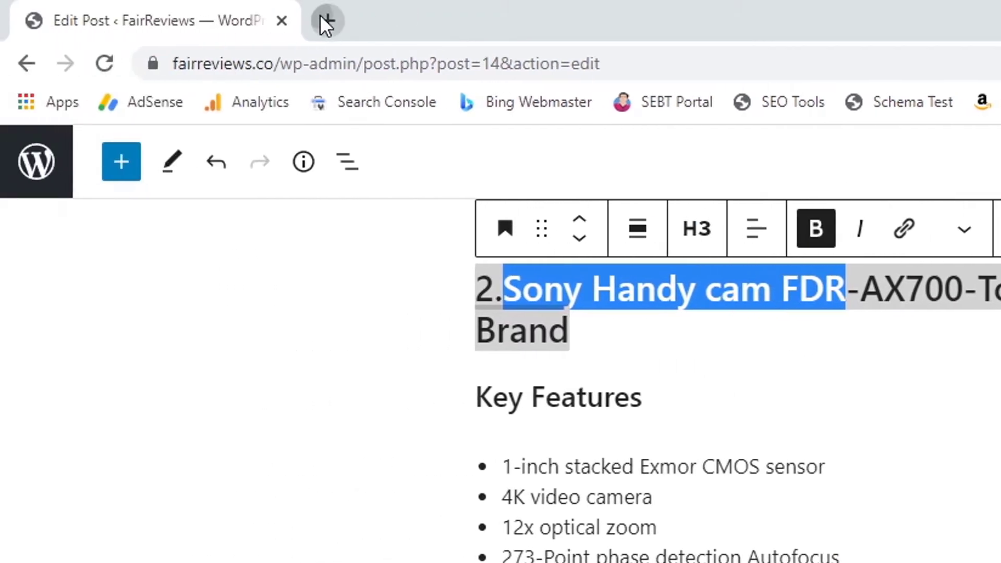
left_click(74, 21)
type("amazon")
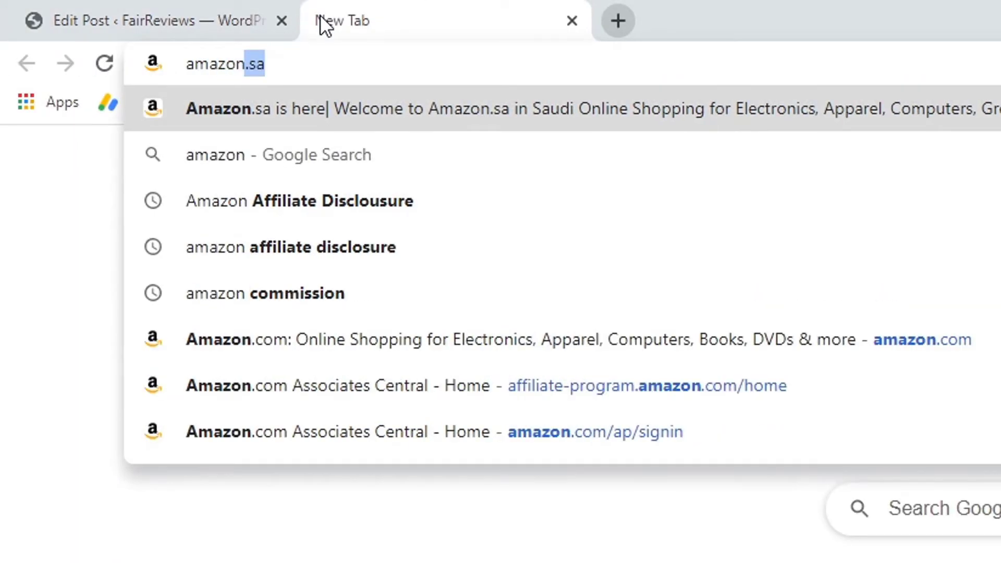
type(".com")
key("Return")
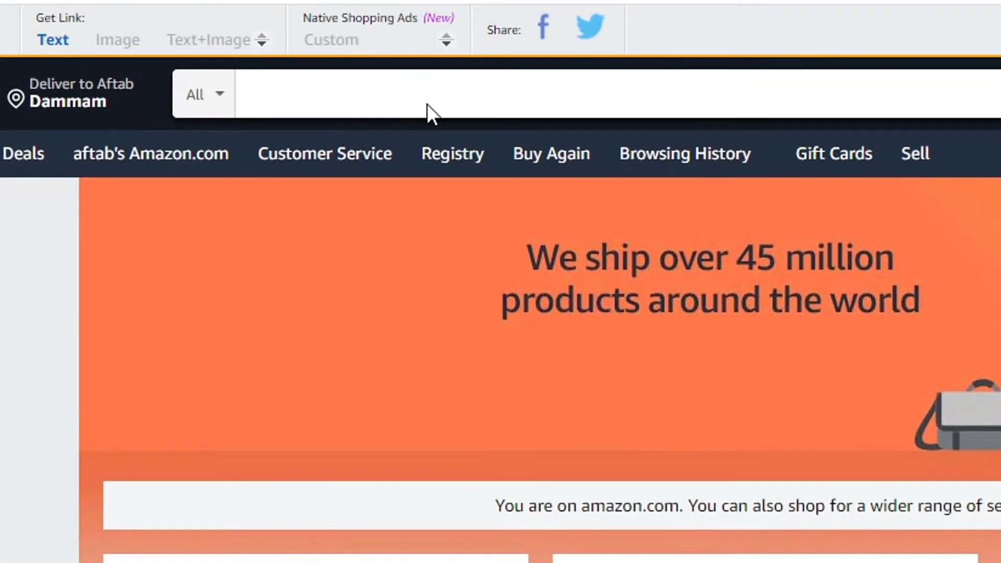
Search Amazon for "Sony Handy cam FDR" using the copied product name.
left_click(360, 96)
key("ctrl+v")
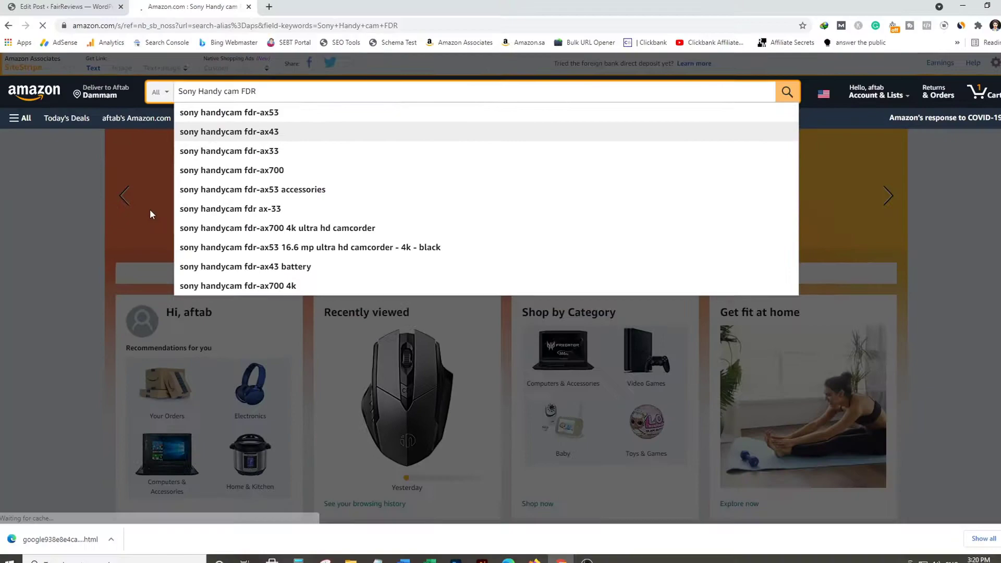
key("Return")
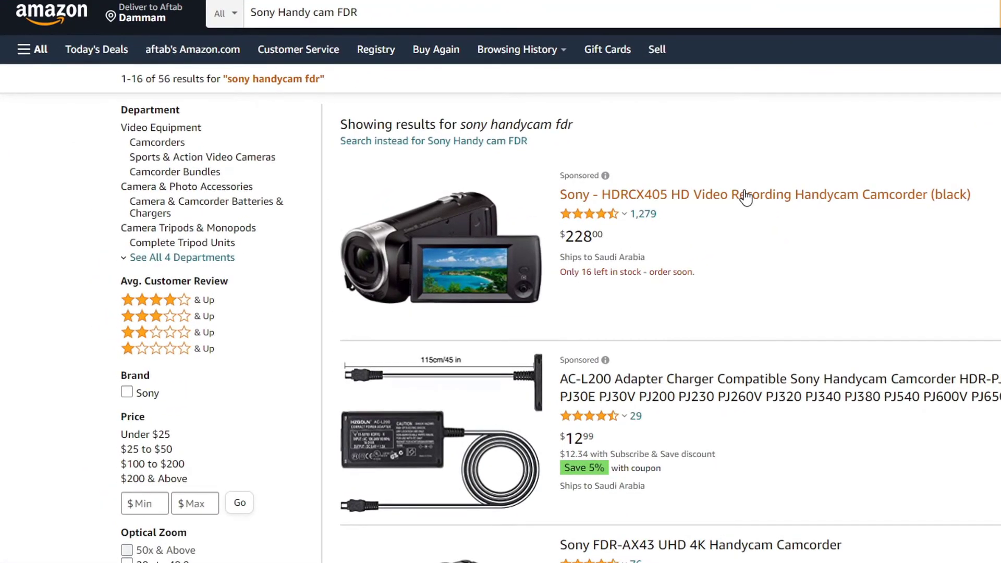
Open the Sony HDRCX405 HD Video Recording Handycam Camcorder listing and examine its product description and specifications.
left_click(745, 197)
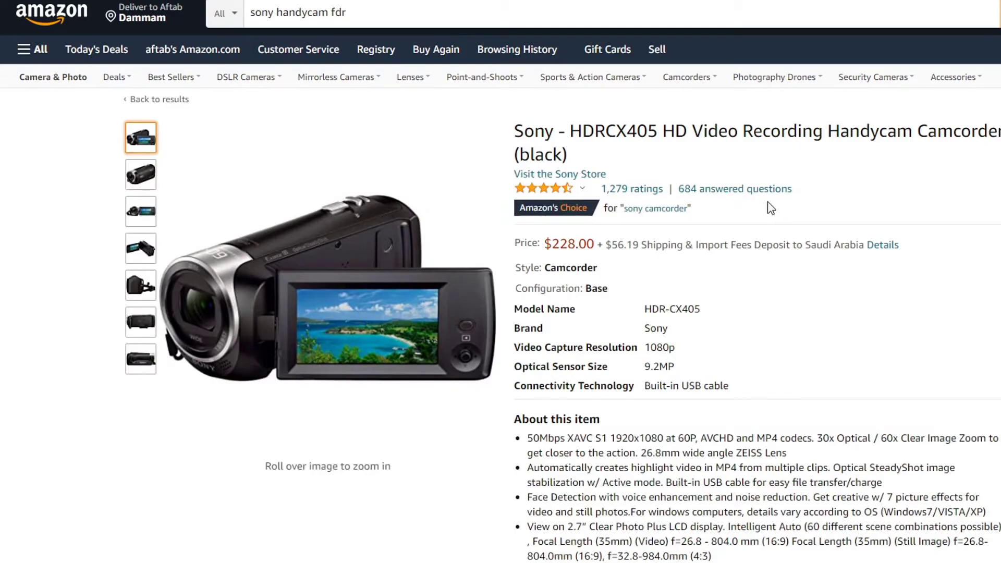
scroll(681, 194, "down", 20)
scroll(607, 206, "down", 15)
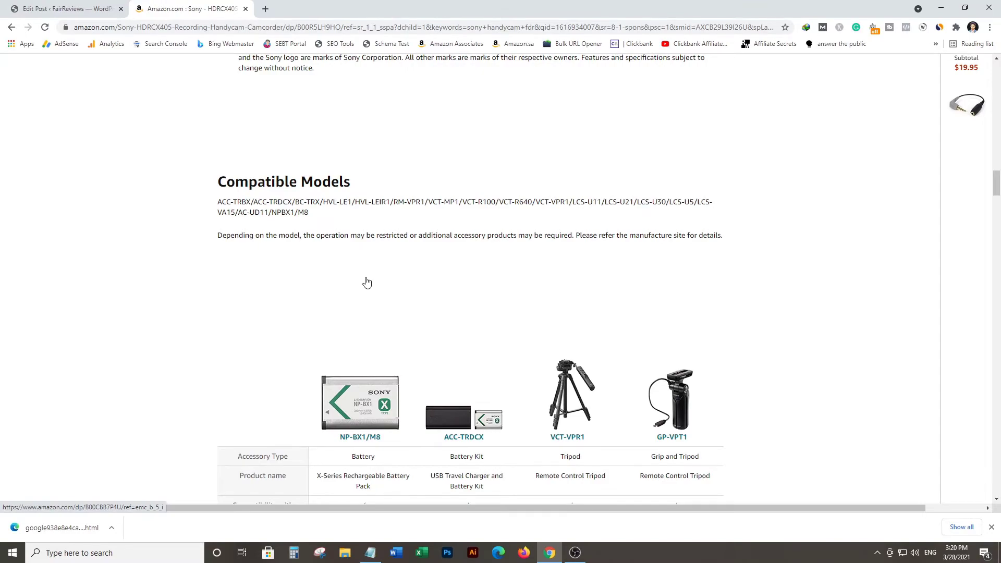
Read the product details, customer questions and top reviews of the Sony HDRCX405 listing, and close the Amazon page.
scroll(422, 297, "down", 20)
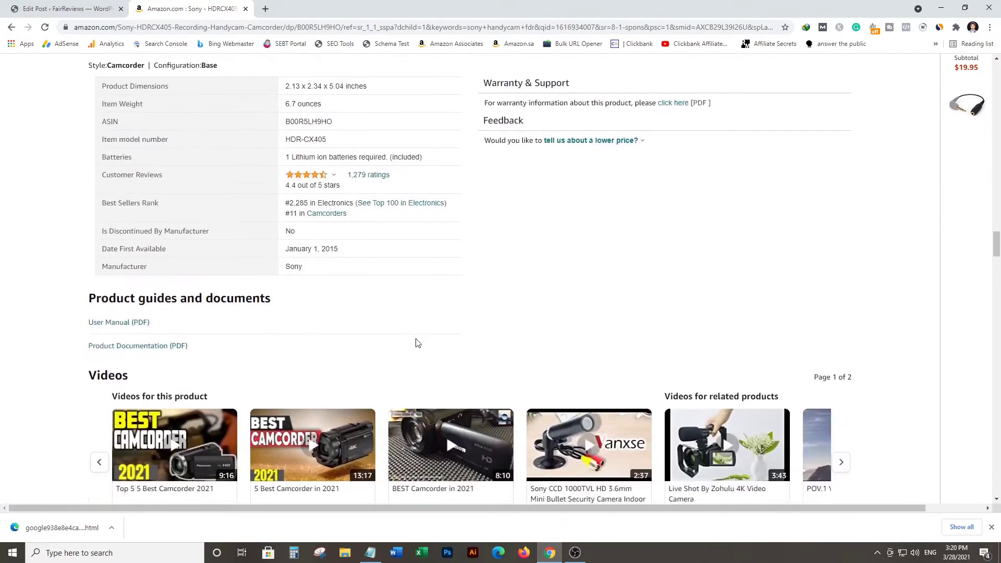
scroll(416, 342, "down", 15)
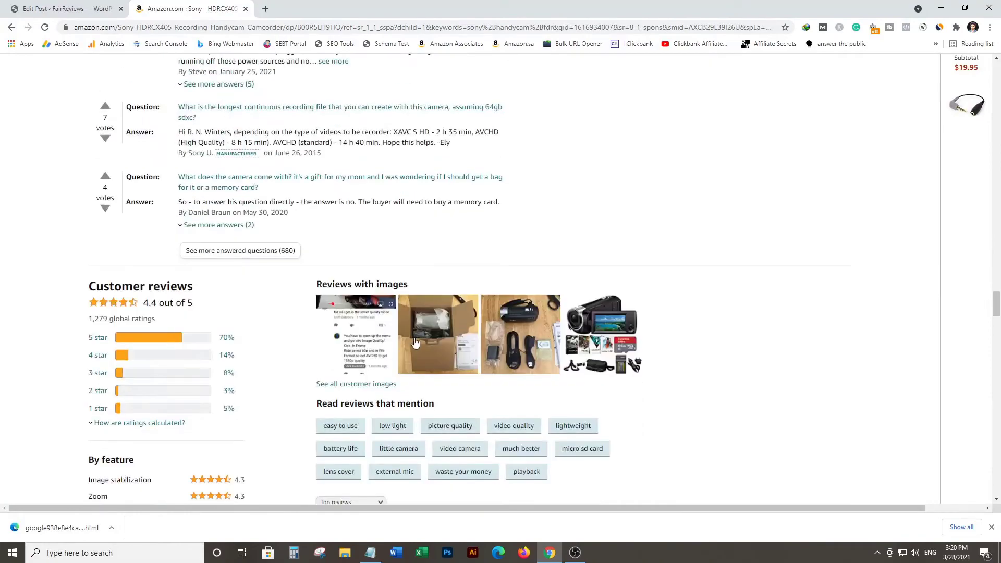
scroll(415, 342, "up", 5)
scroll(415, 342, "up", 1)
scroll(415, 343, "down", 11)
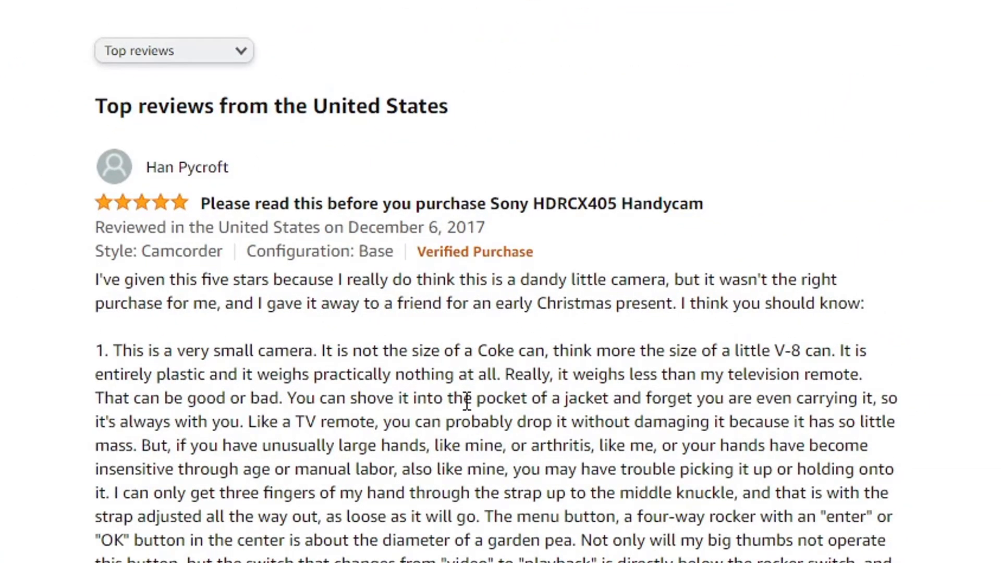
scroll(456, 400, "down", 8)
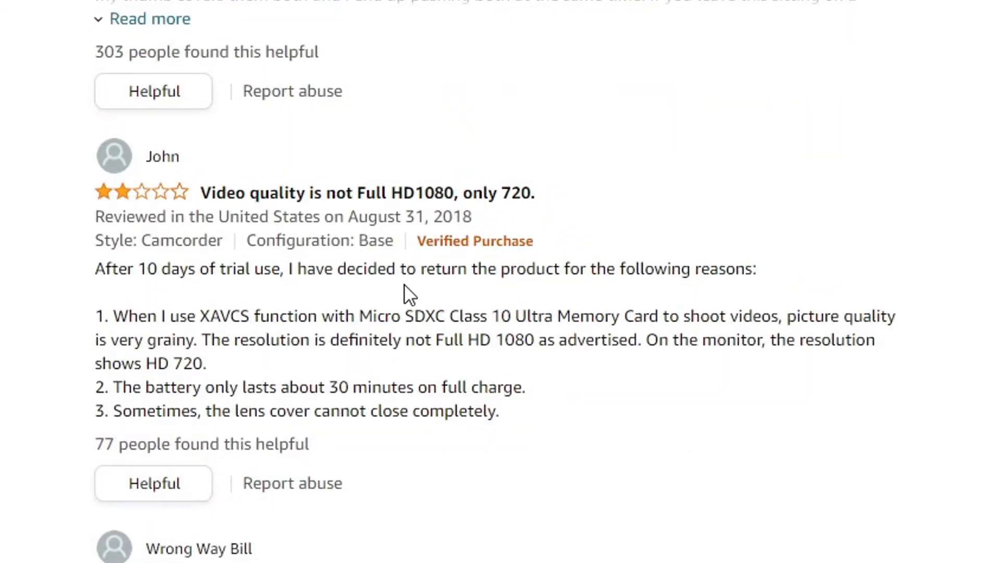
scroll(398, 384, "down", 8)
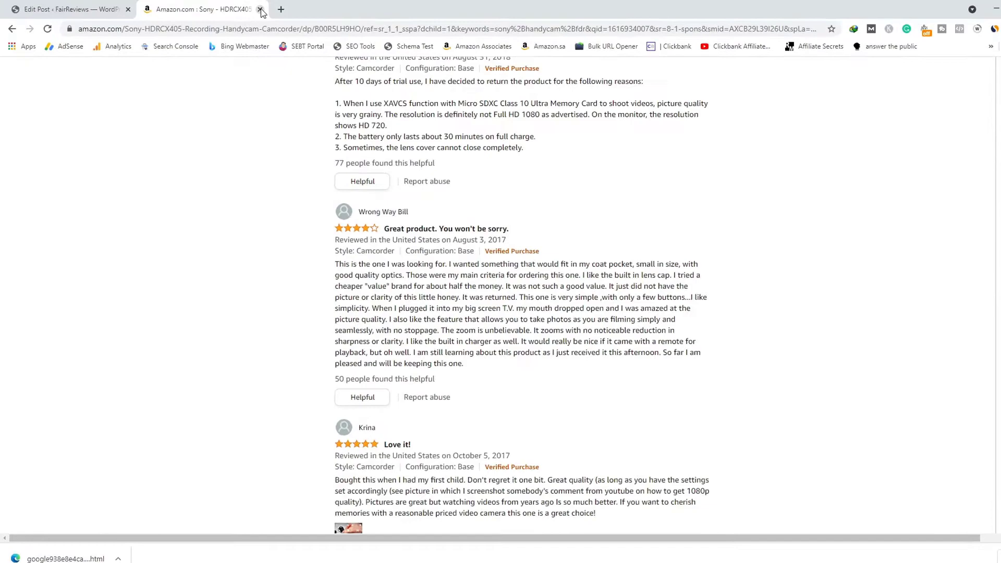
left_click(260, 9)
Review the post's Sony Handy cam section with its key features, pros and cons, and return to the start of the article.
scroll(454, 236, "down", 2)
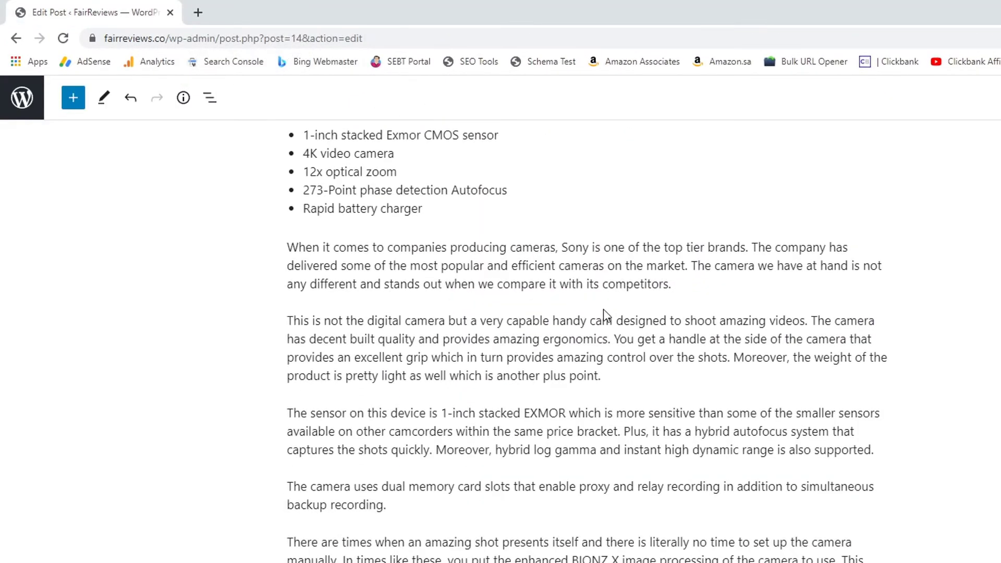
scroll(604, 316, "down", 2)
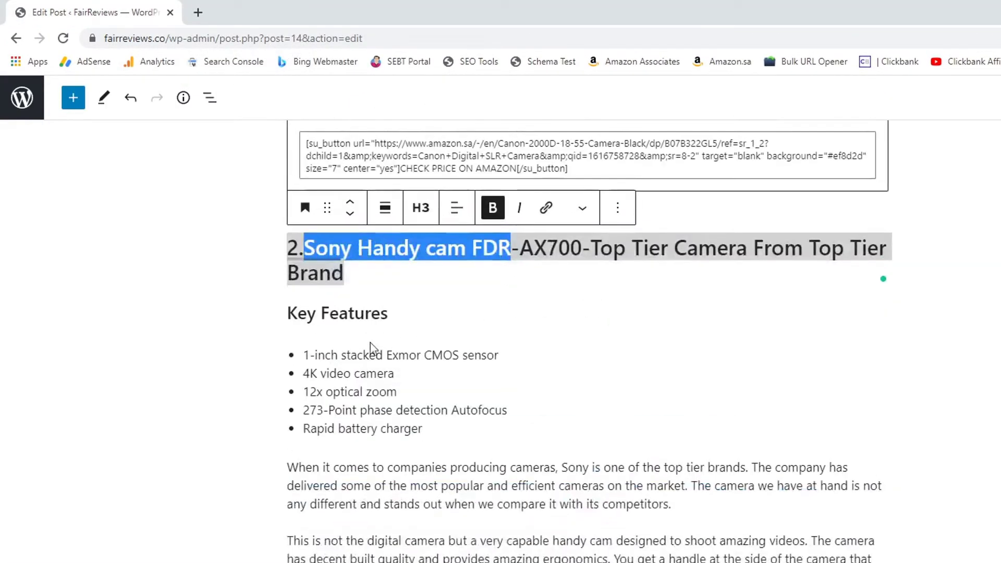
left_click_drag(371, 346, 387, 373)
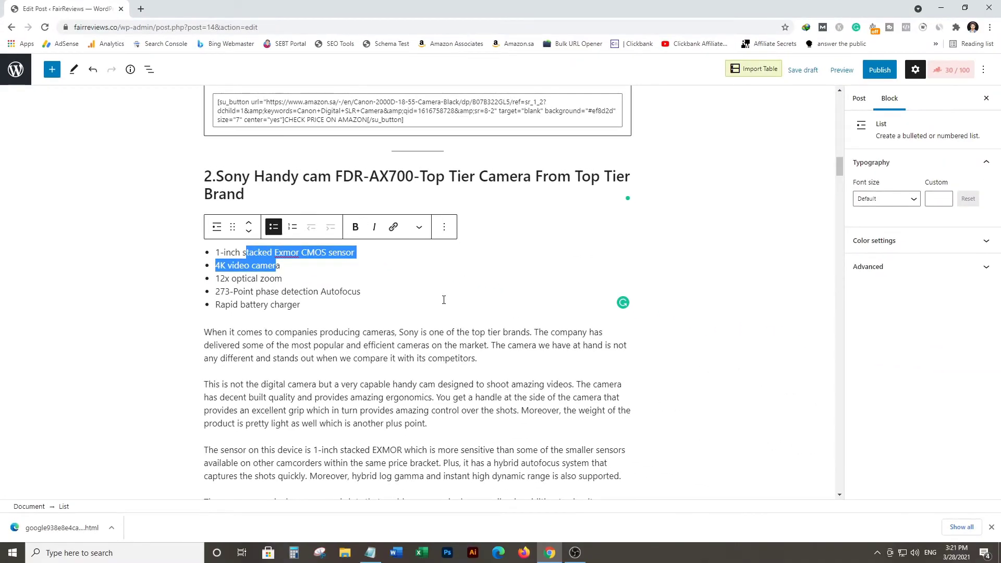
scroll(444, 299, "down", 14)
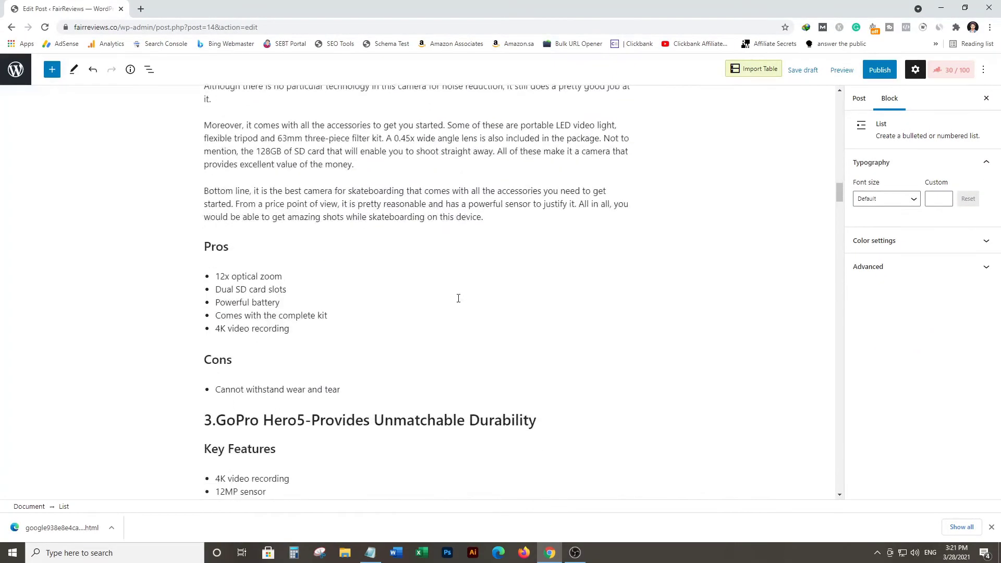
scroll(456, 297, "up", 20)
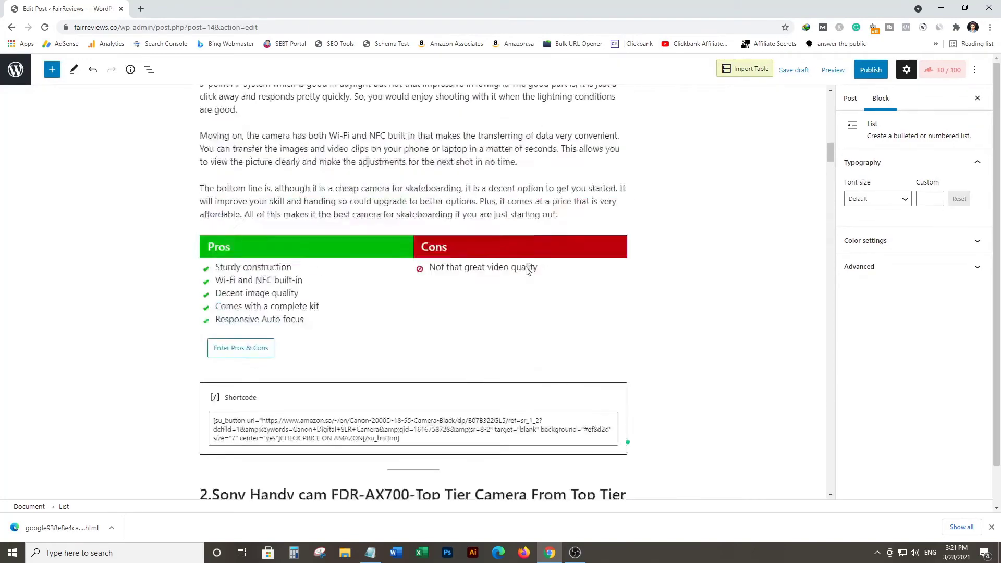
scroll(592, 229, "up", 15)
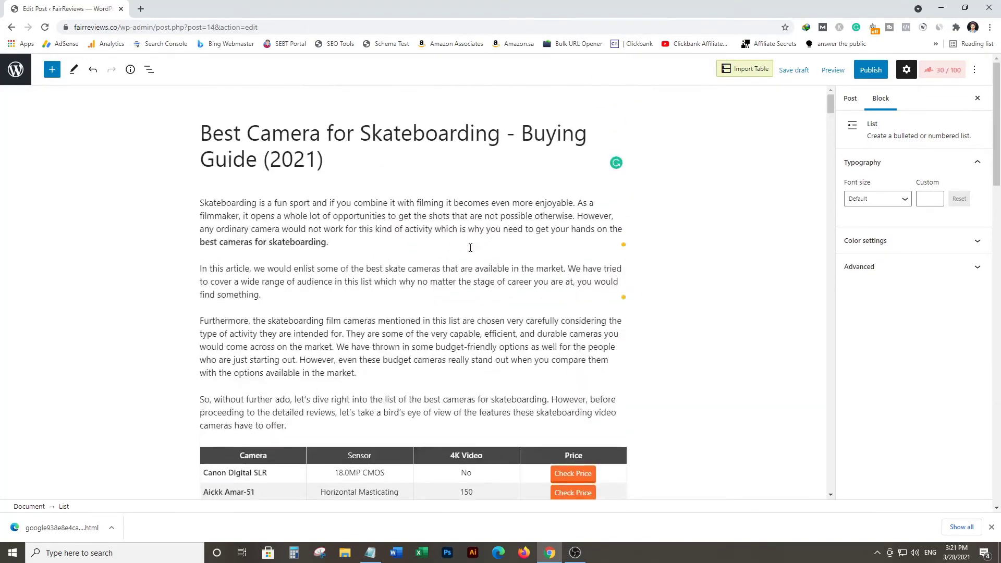
Copy the bold phrase "best cameras for skateboarding" from the end of the first introduction paragraph.
left_click(462, 214)
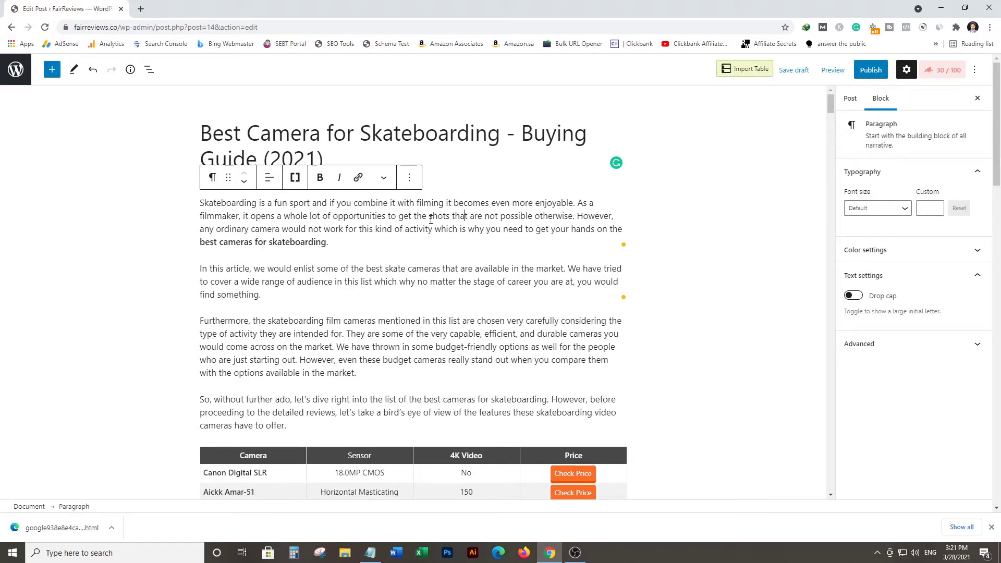
left_click_drag(201, 242, 408, 267)
key("ctrl+c")
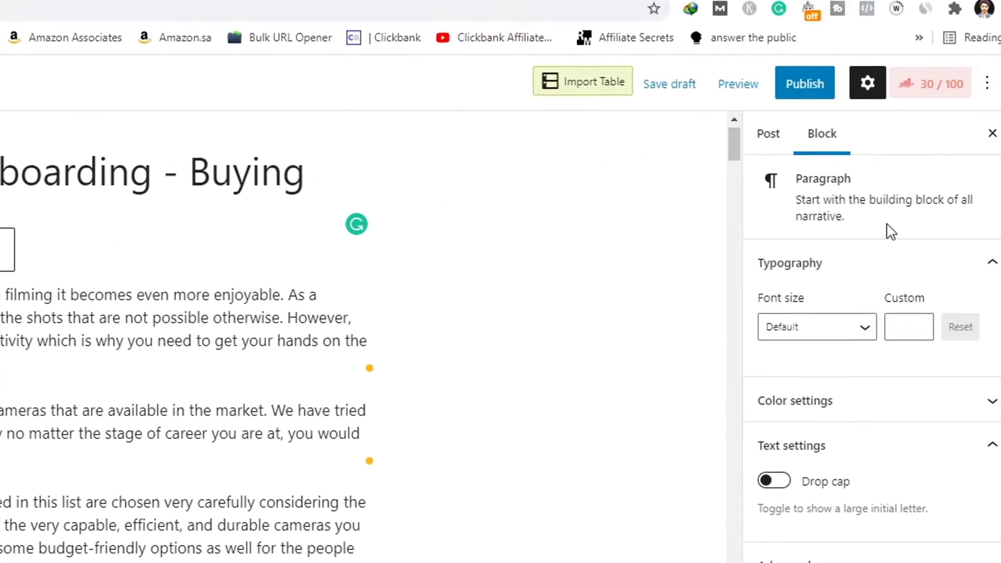
Open the post's Rank Math SEO settings and examine the search preview, focus keyword area and Basic SEO checks.
left_click(902, 92)
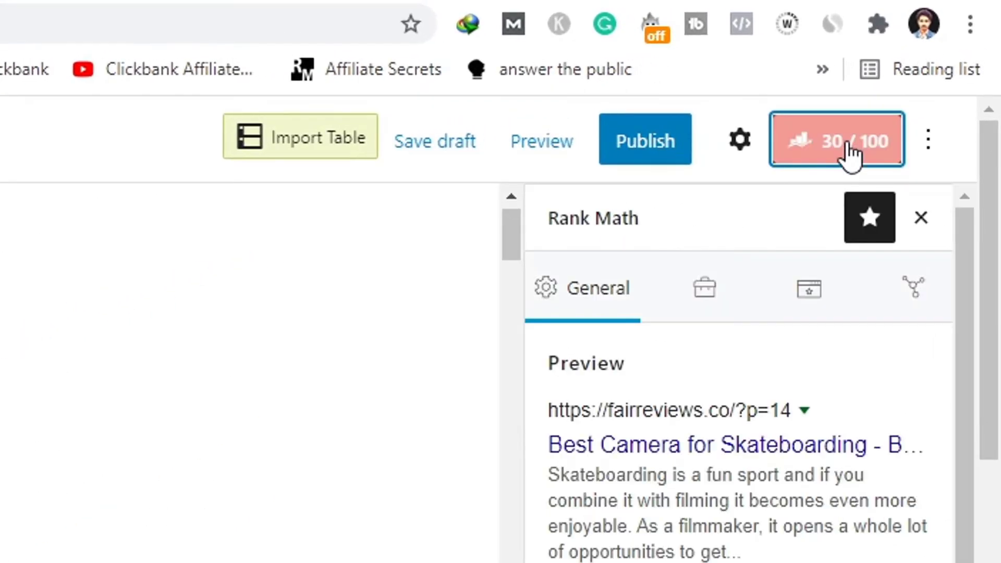
scroll(777, 331, "down", 3)
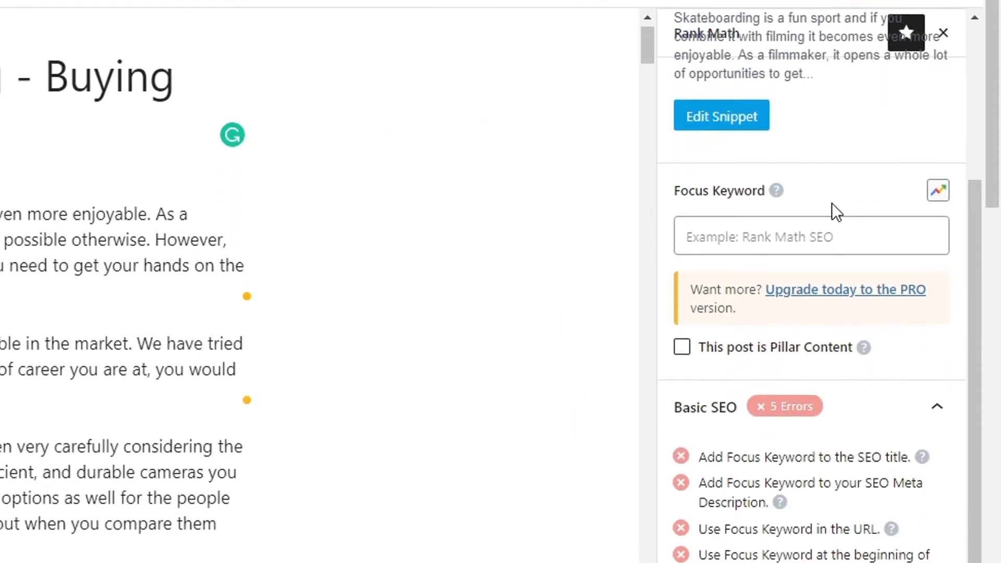
scroll(832, 203, "up", 2)
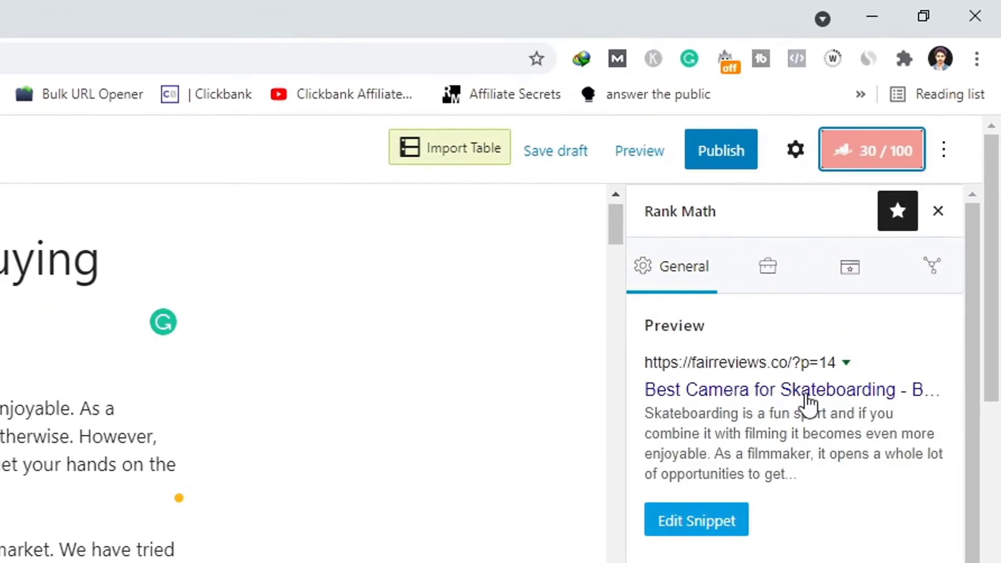
scroll(781, 490, "down", 4)
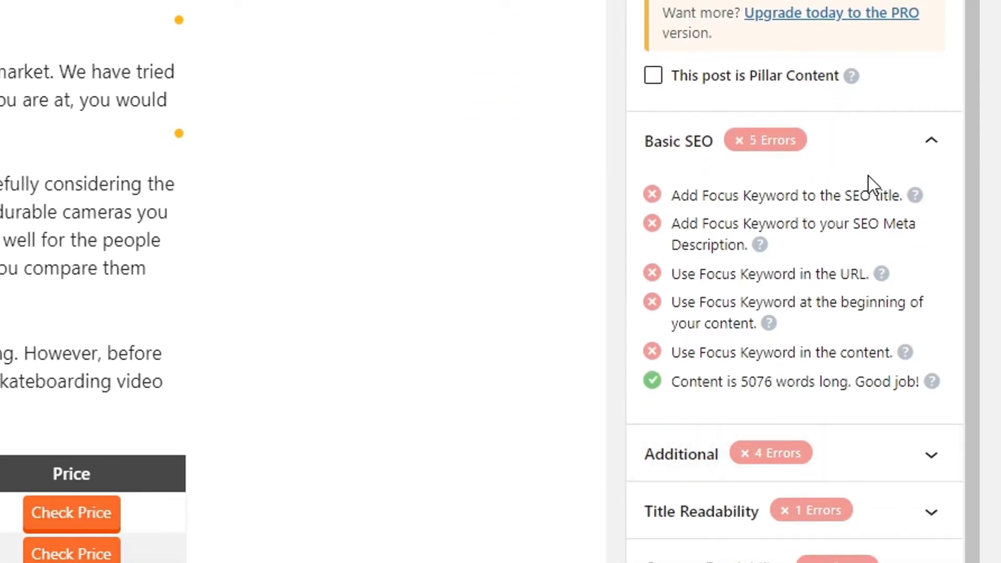
scroll(827, 47, "up", 4)
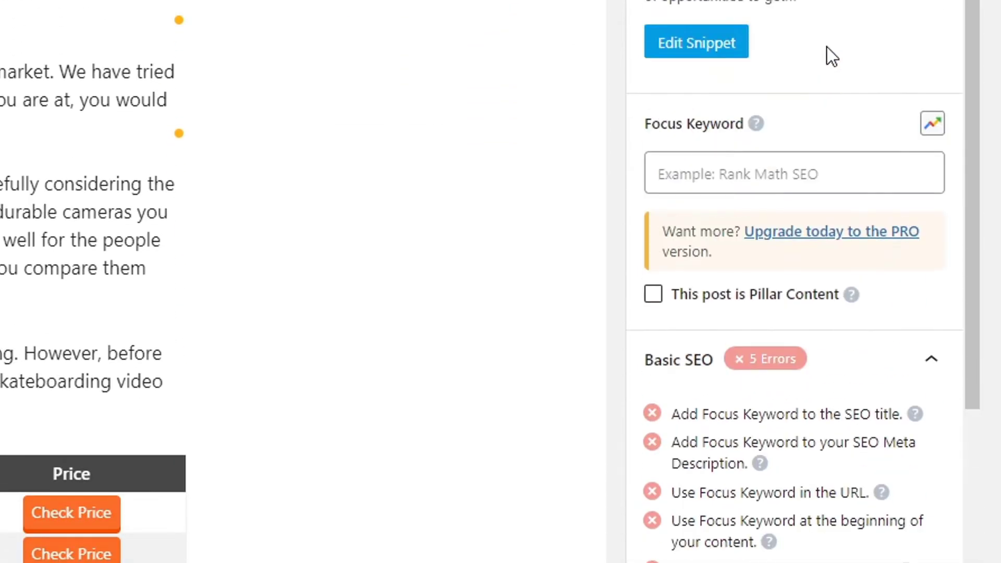
Paste the copied phrase as the focus keyword and correct it to the singular "best camera for skateboarding".
left_click(724, 176)
key("ctrl+v")
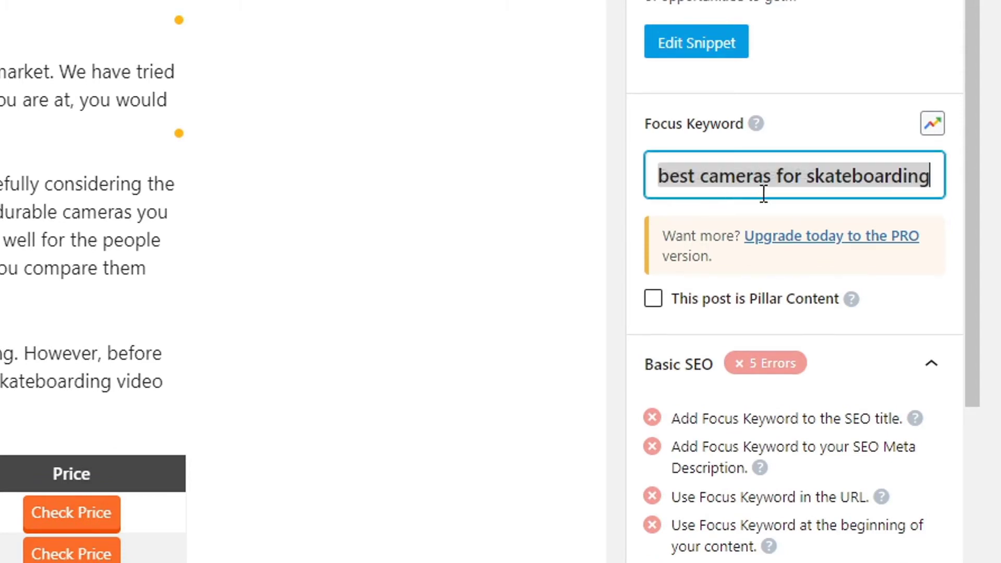
left_click(771, 177)
key("BackSpace")
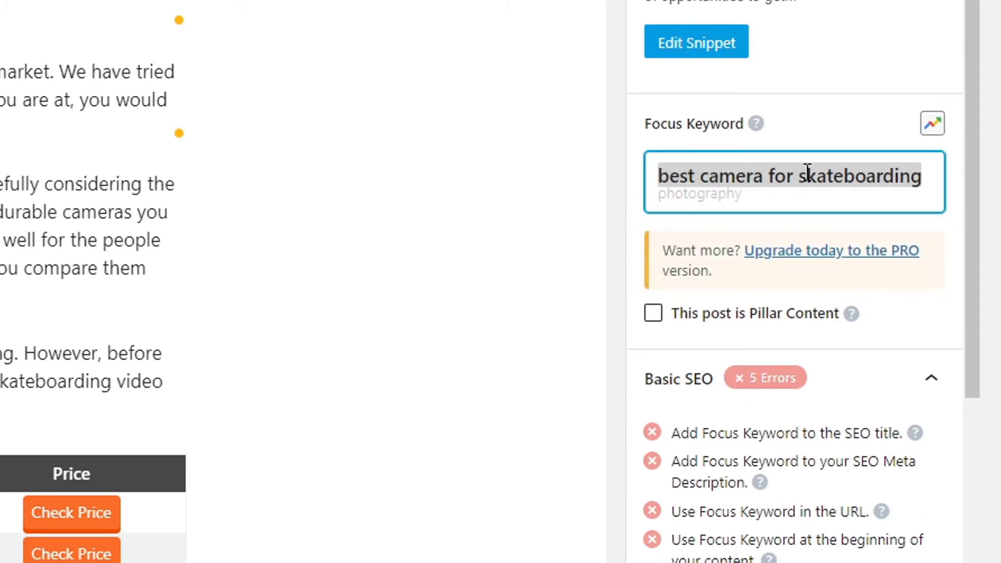
key("Return")
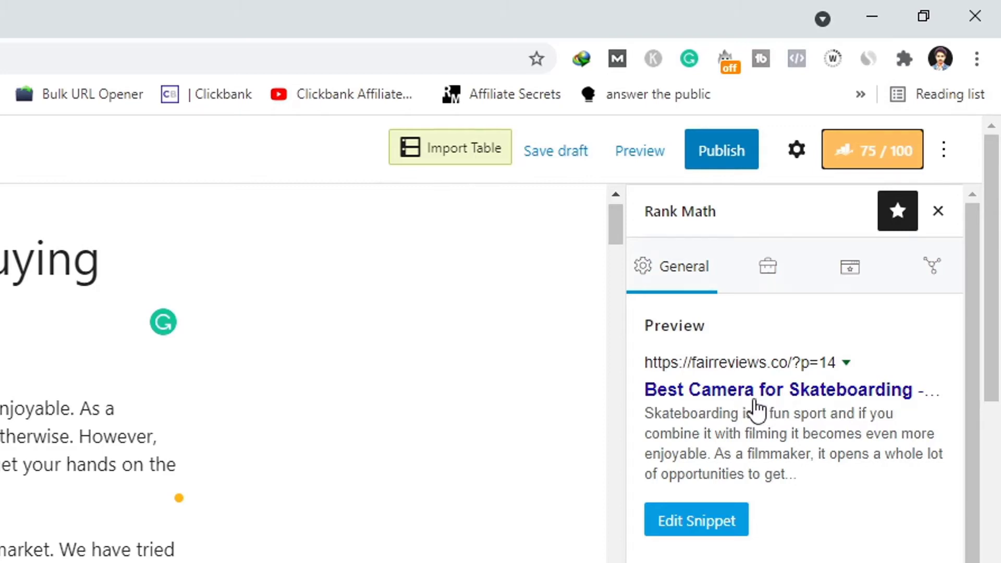
Copy the post title and set the search snippet's title to "Best Camera for Skateboarding - Buying Guide (2021)".
double_click(0, 259)
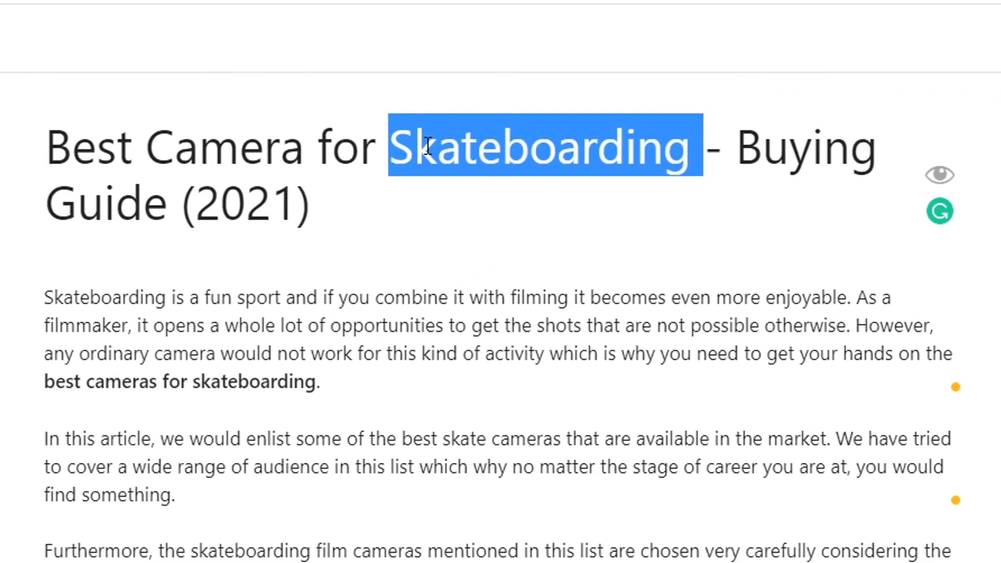
triple_click(427, 146)
key("ctrl+c")
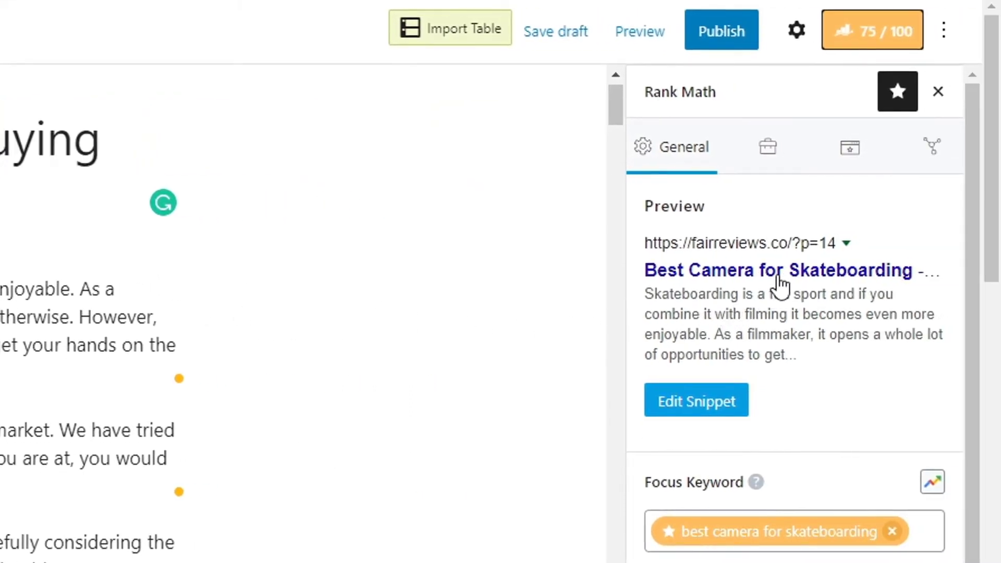
left_click(779, 279)
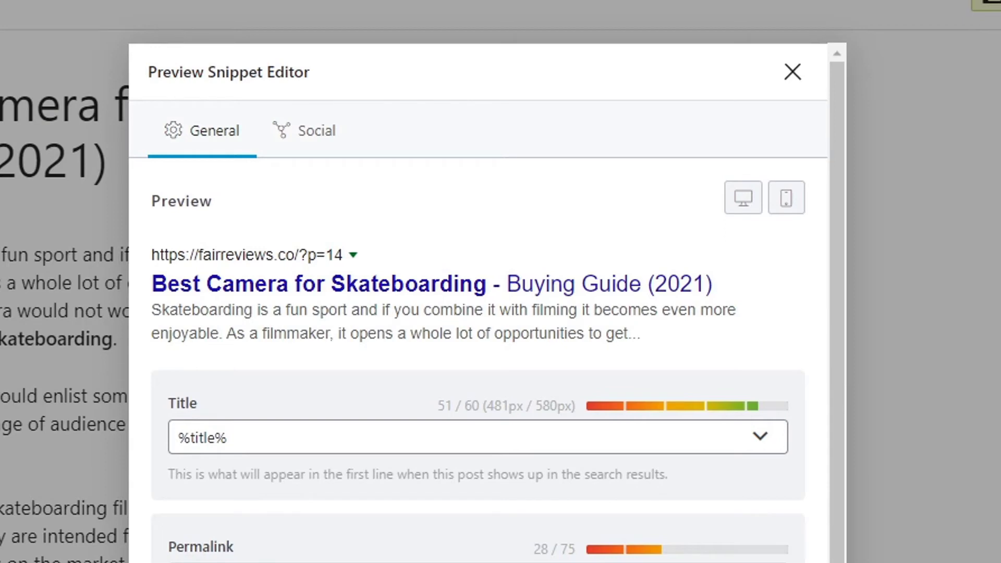
left_click(377, 433)
key("ctrl+a")
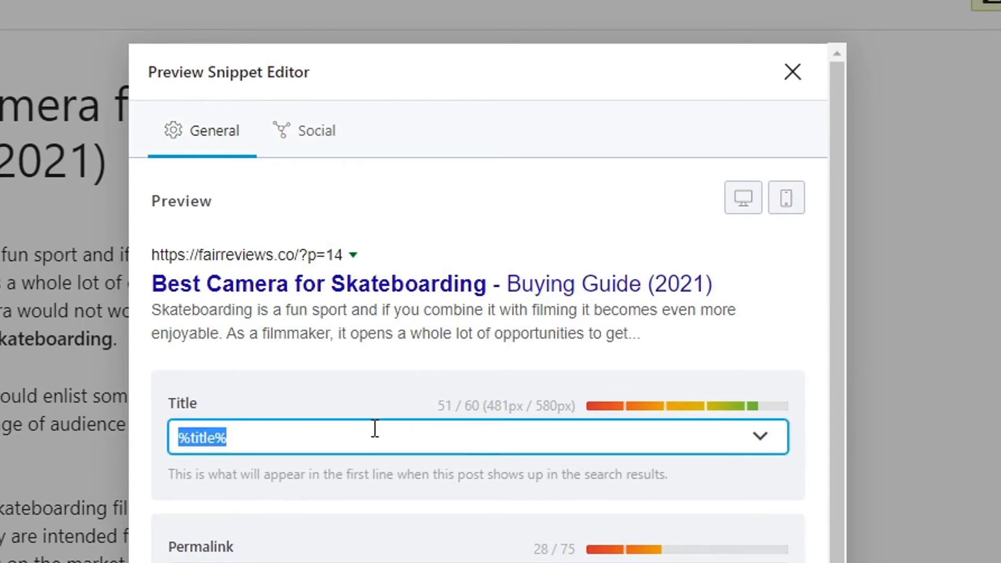
key("ctrl+v")
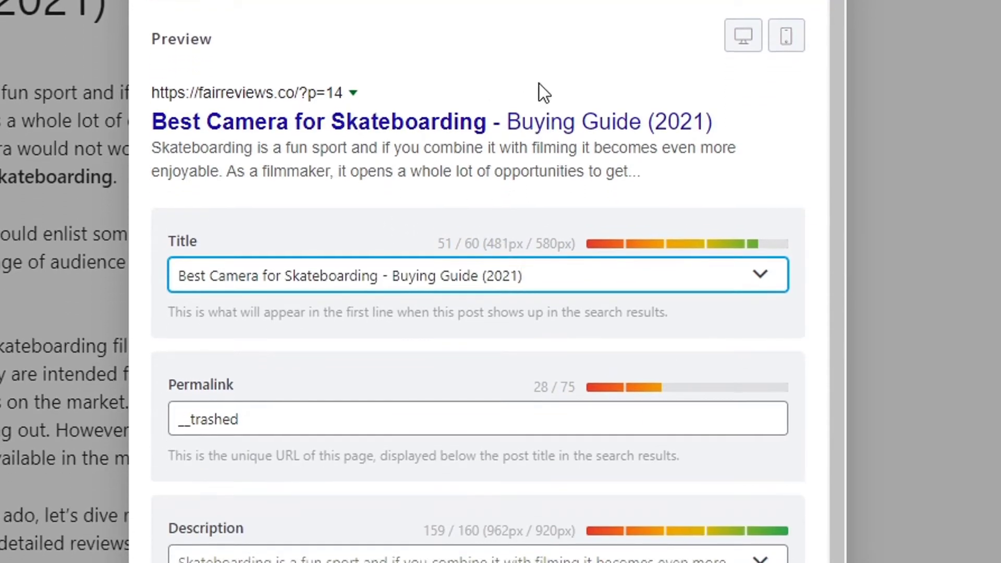
Replace the snippet's permalink with the copied post title as "best-camera-for-skateboarding-buying-guide-2021" and close the snippet editor.
left_click(288, 420)
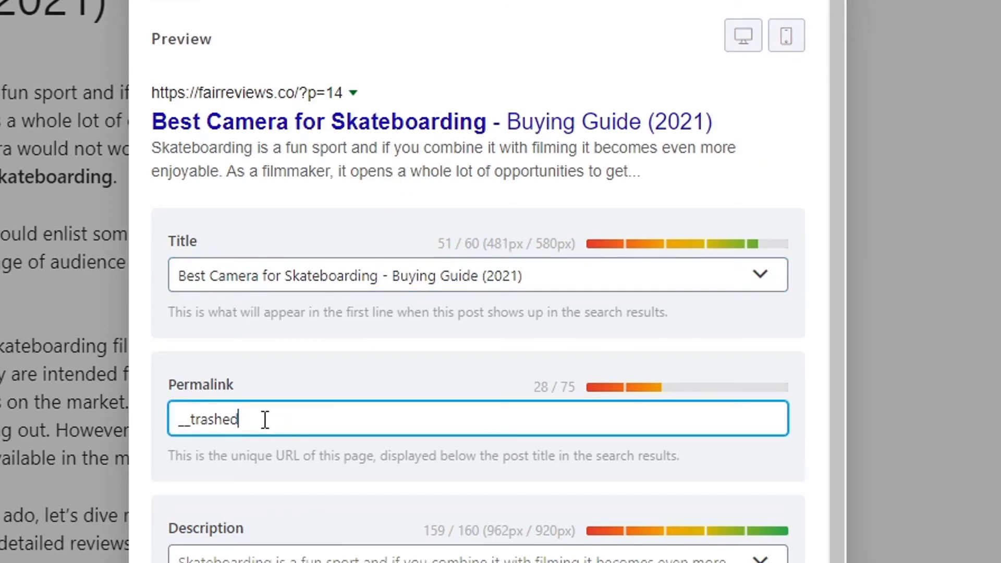
double_click(237, 419)
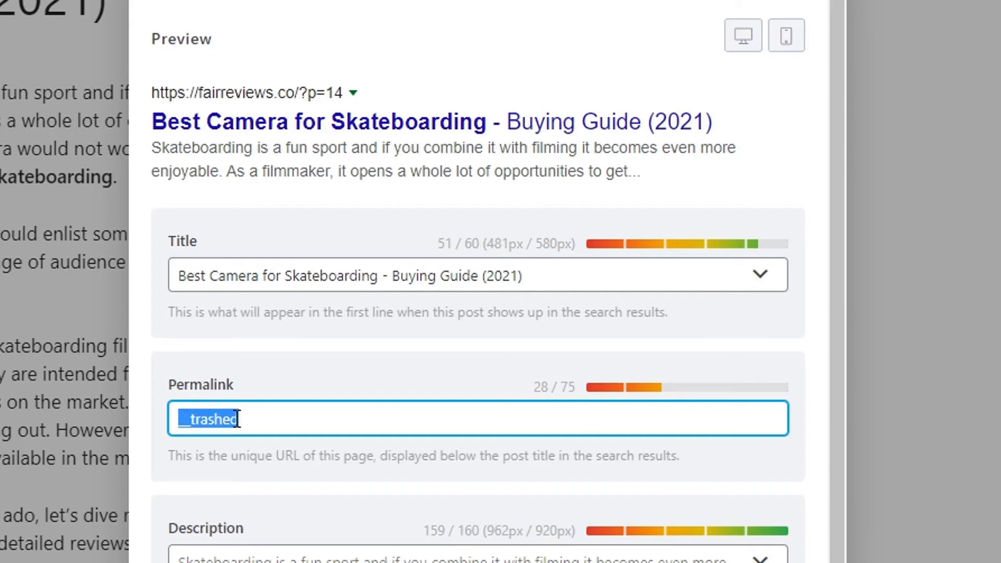
key("ctrl+v")
key("ctrl+a")
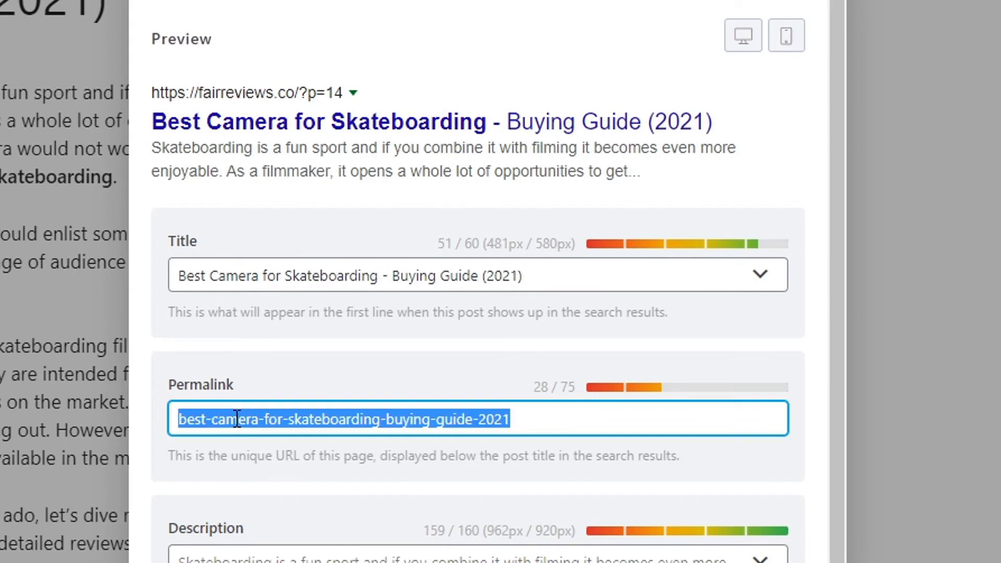
key("ctrl+v")
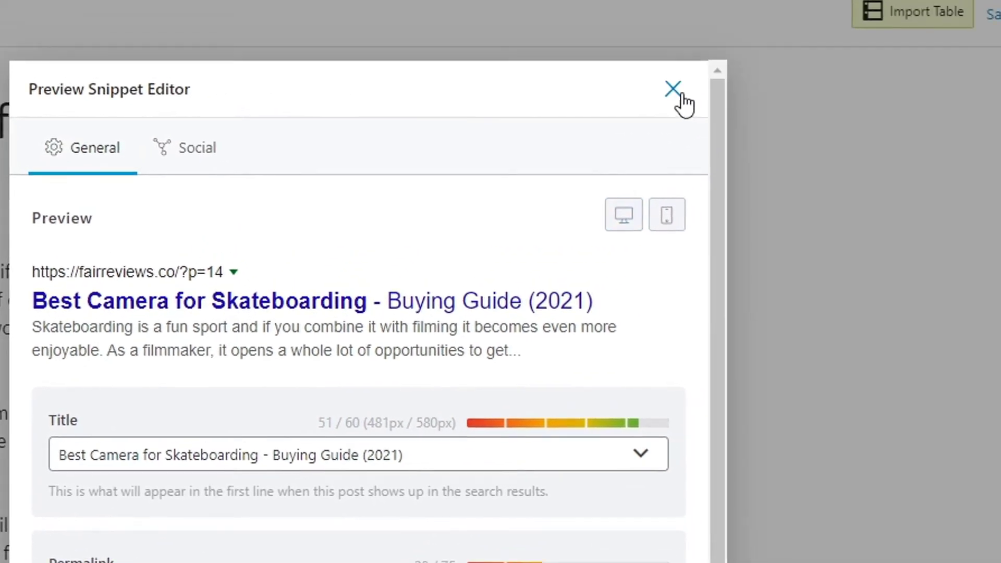
left_click(675, 92)
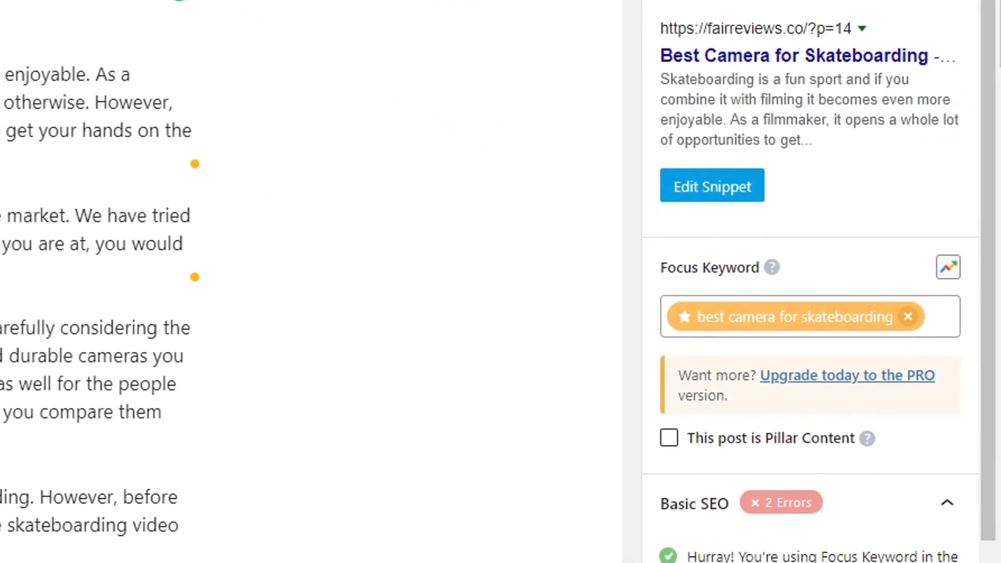
Copy the focus keyword, reopen the snippet editor and replace the permalink with "best camera for skateboarding".
double_click(778, 310)
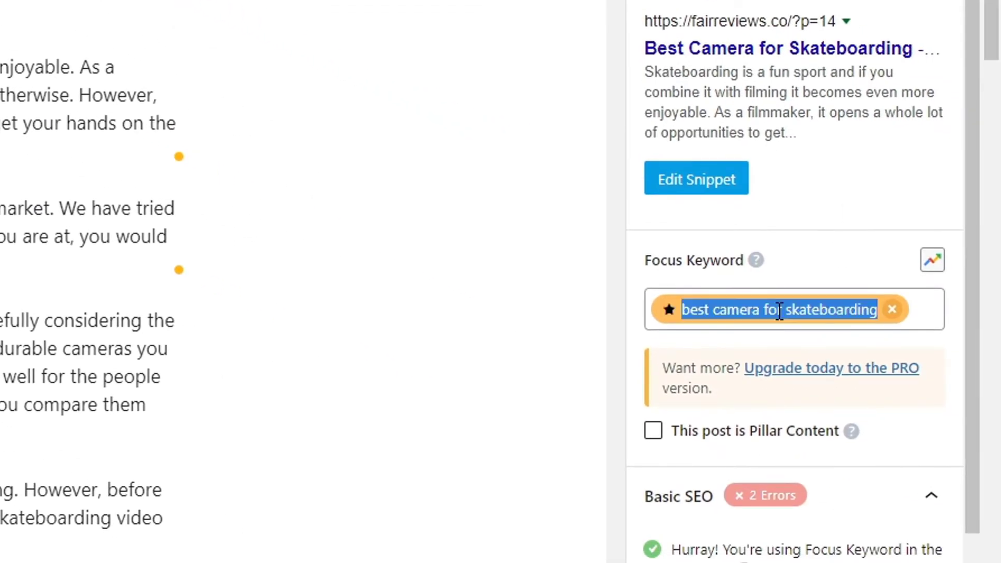
right_click(777, 314)
left_click(686, 396)
left_click(708, 181)
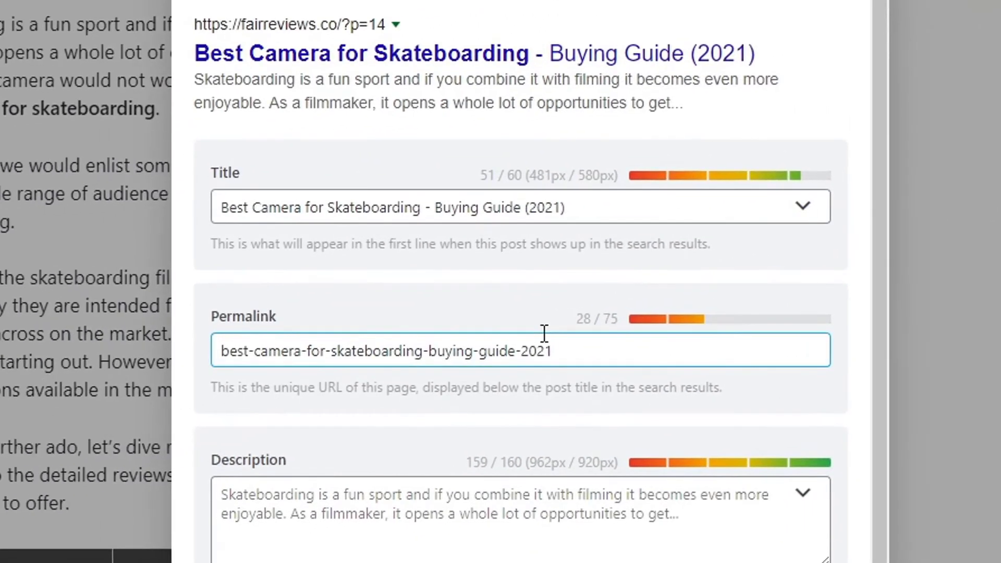
left_click_drag(574, 349, 203, 356)
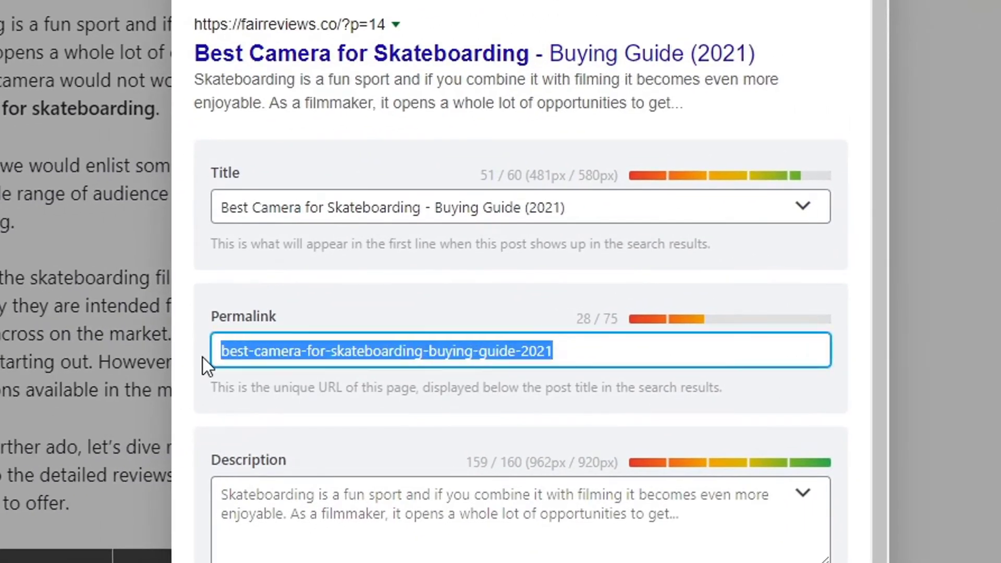
key("ctrl+v")
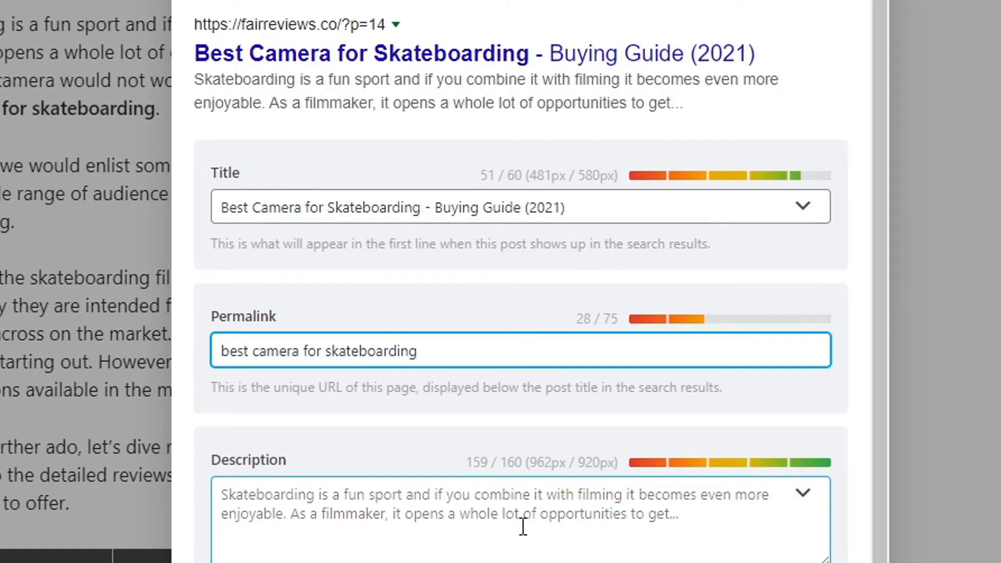
Begin the search snippet's description with "In this guide, we've compiled the list of the top 10 best cameras for skateboarding".
left_click(505, 520)
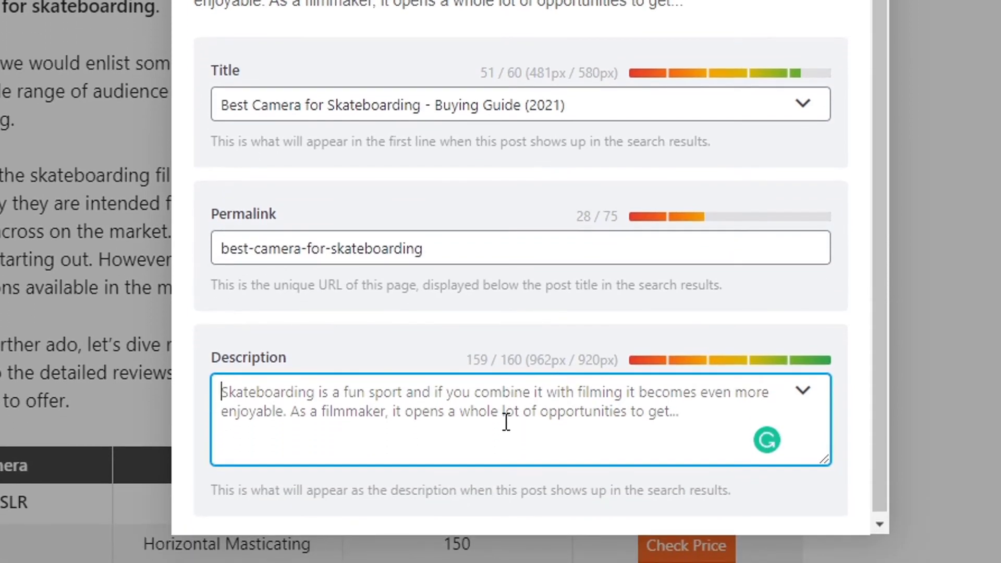
type("I")
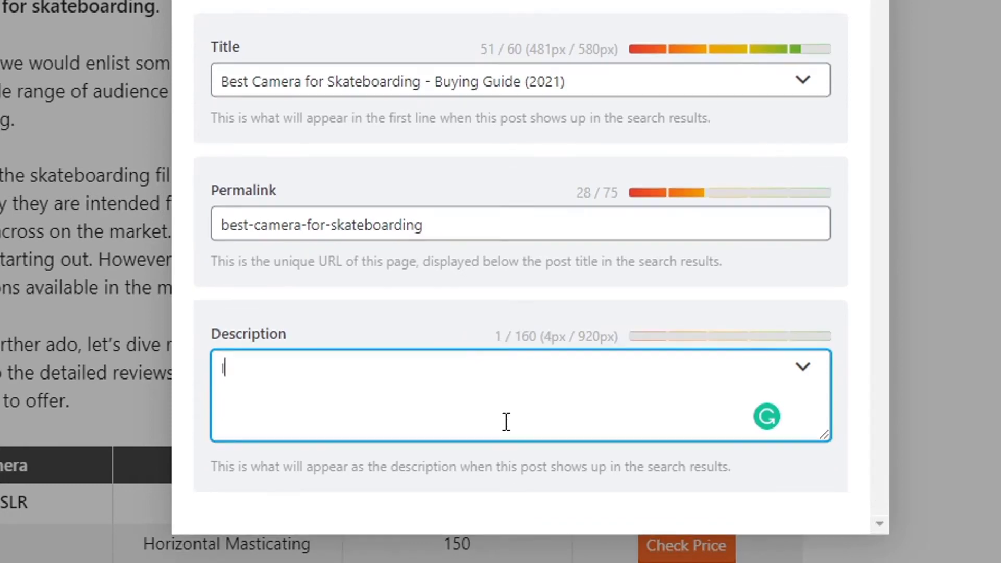
type("n this guide ")
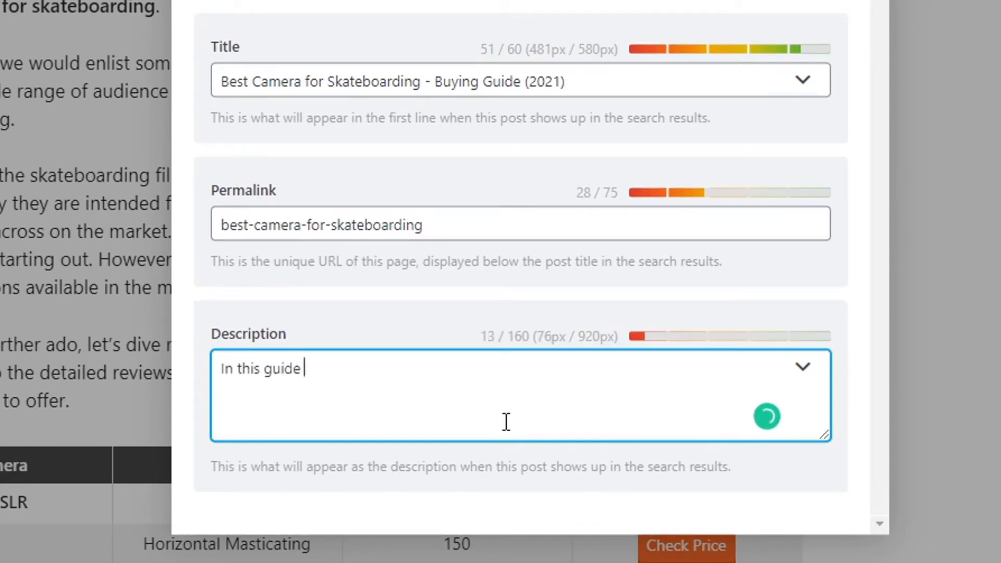
type(", we")
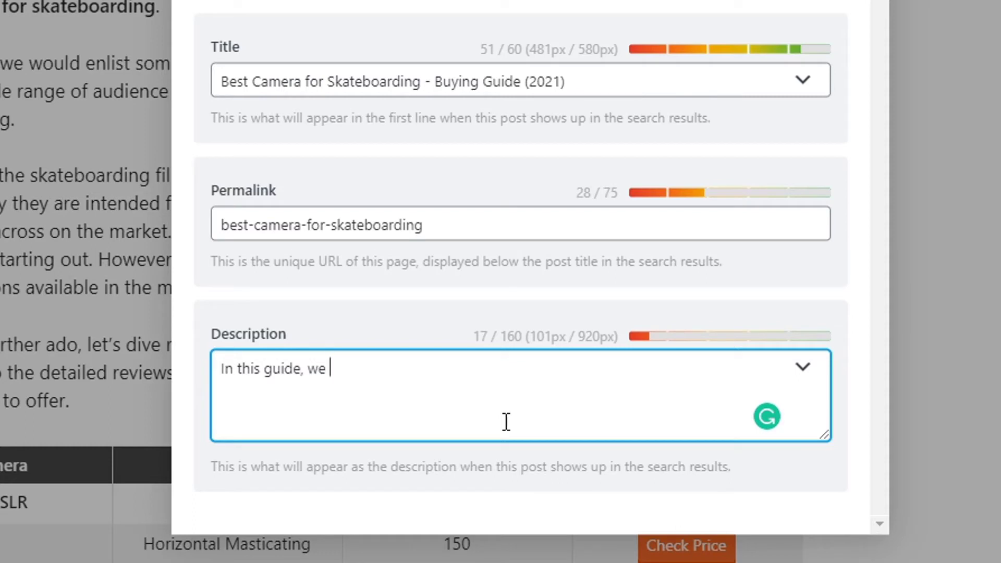
key("BackSpace")
type("'ve compiled the list of the top")
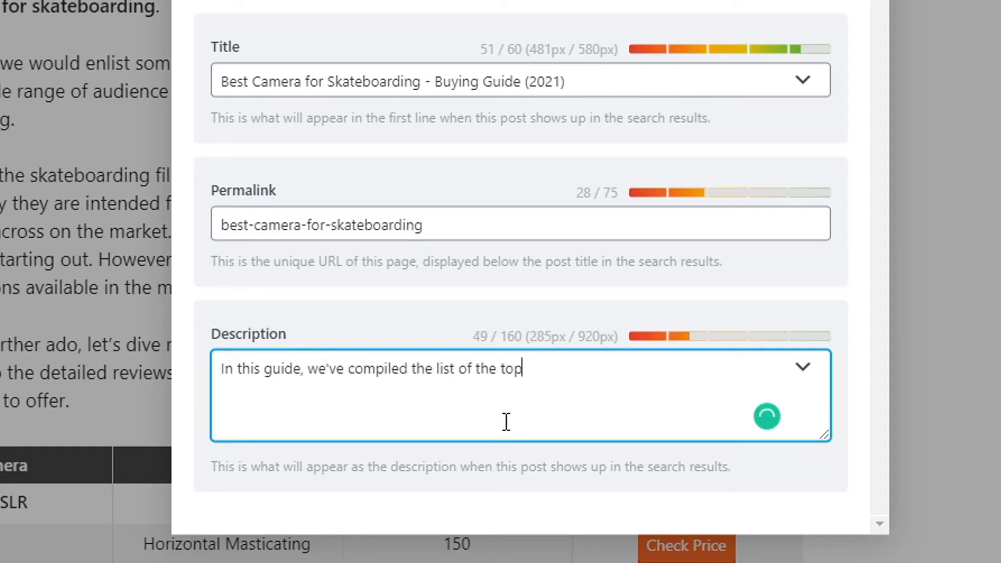
type(" 10 best cameras for skateboarding")
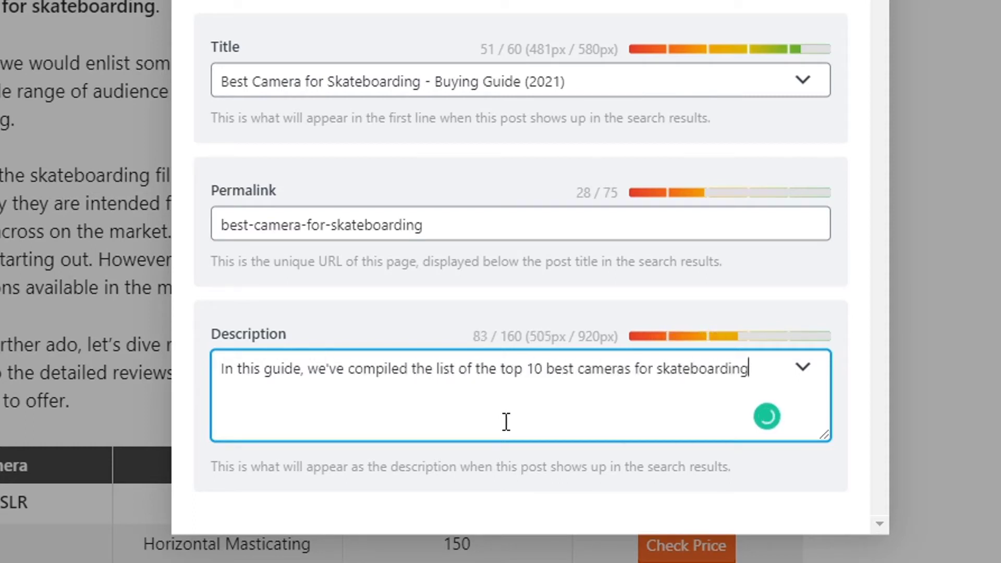
Continue the description with ". We've included reviews with buying guide to help you pick the best one".
type(". We've included reviews wi")
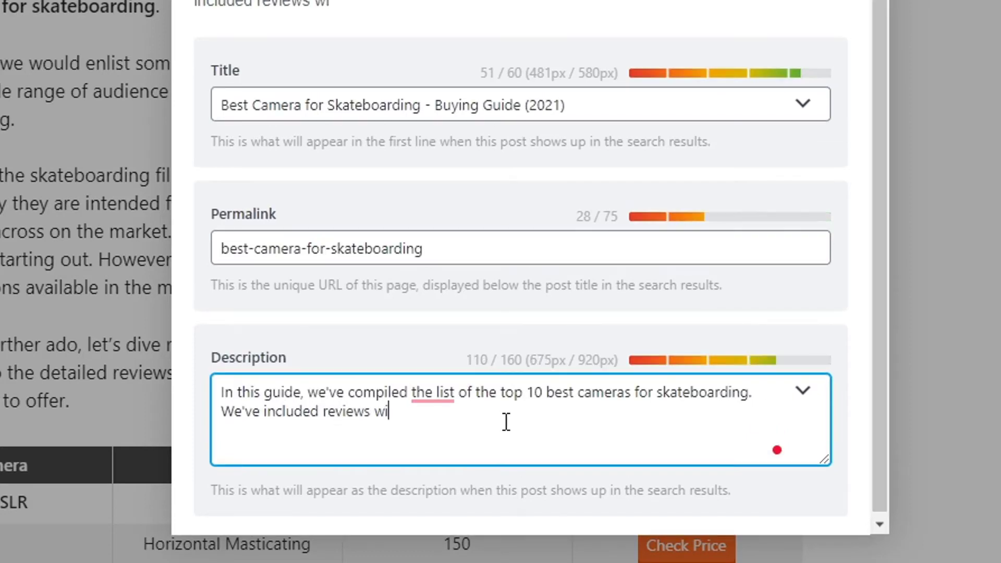
type("th buying guide to help yopu")
key("BackSpace")
key("BackSpace")
type("u ")
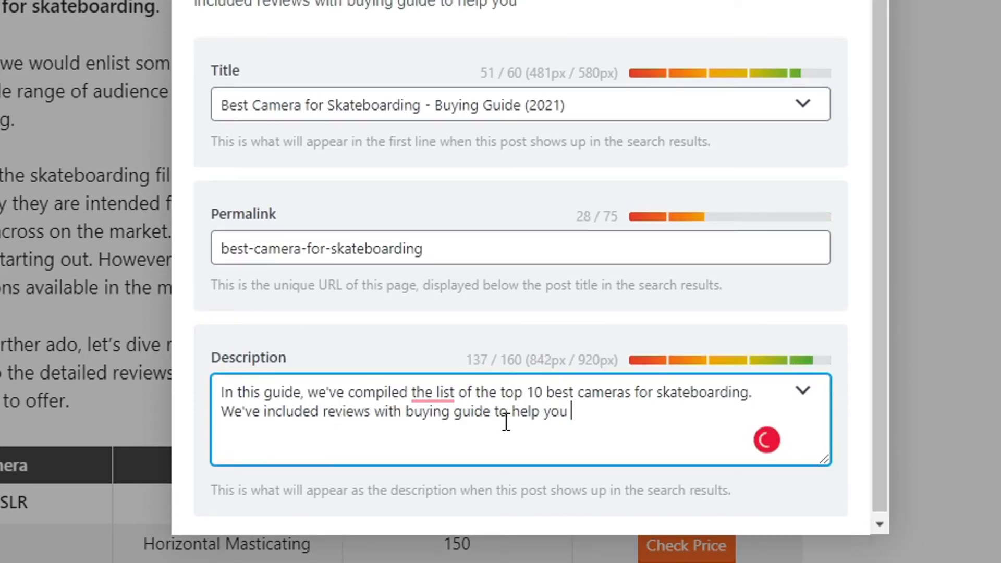
type("pick the best one")
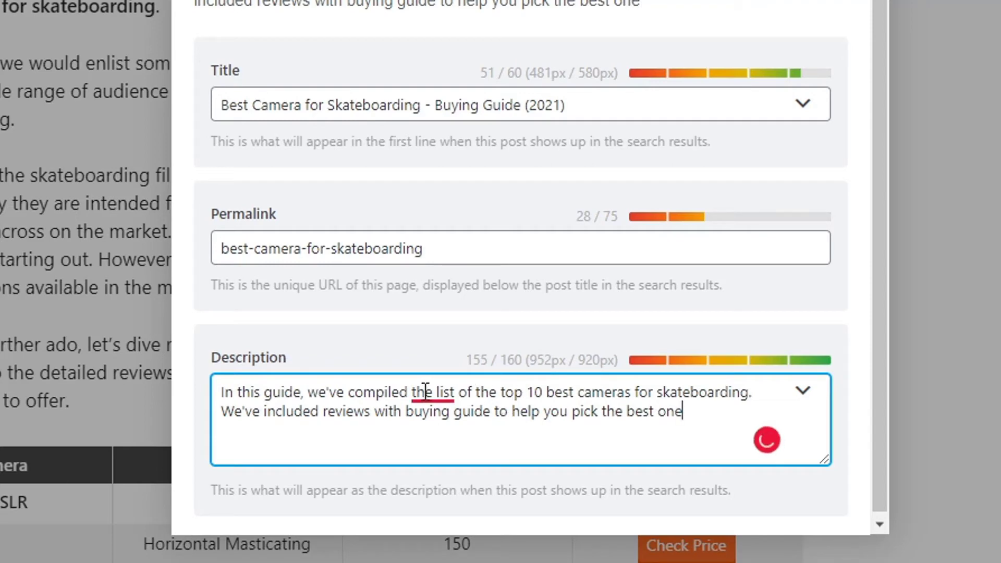
Correct "the list" to "a list" in the snippet description.
mouse_move(432, 392)
left_click(480, 453)
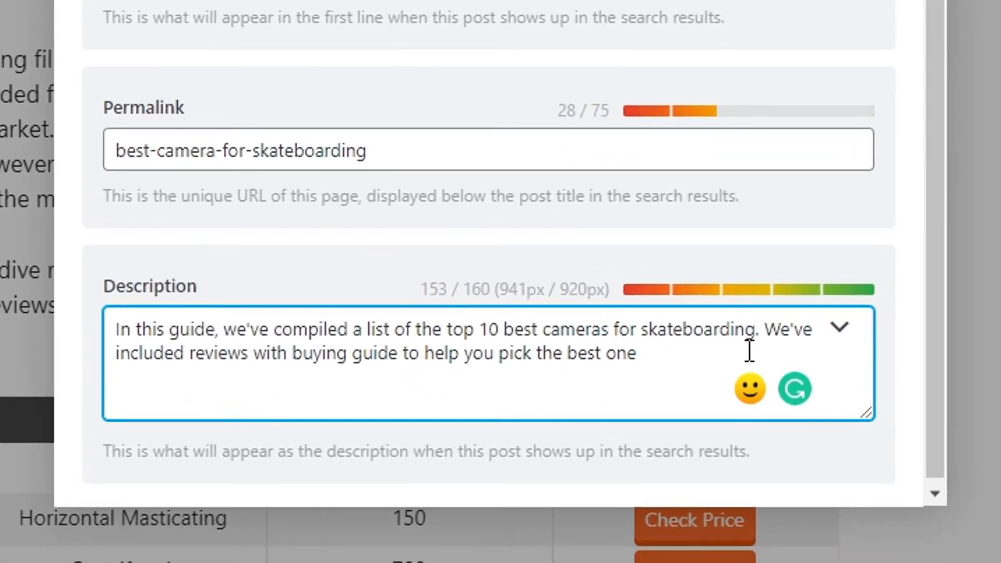
key("Delete")
type("s")
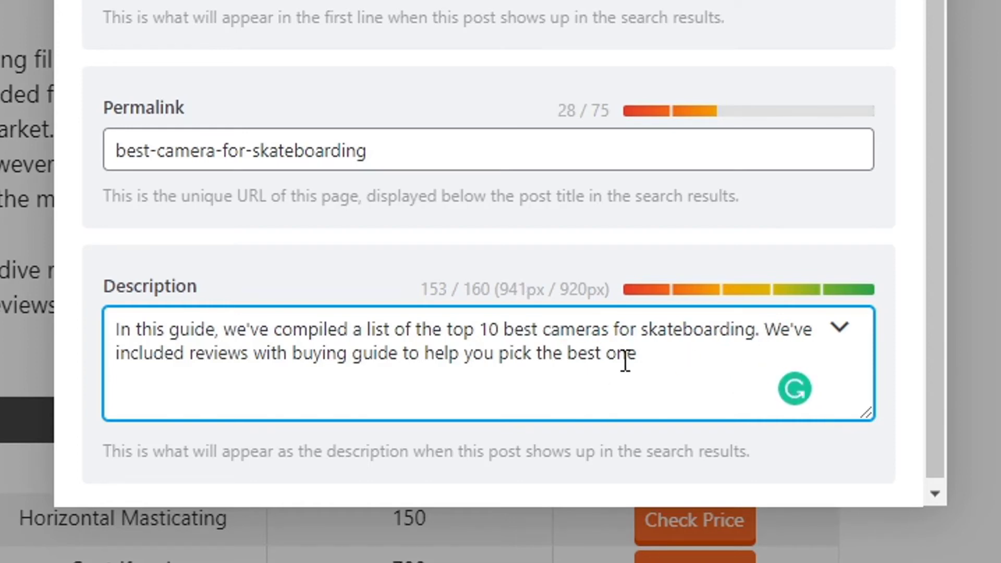
Check the keyword phrase in the permalink and description, end the description with a period and close the snippet editor.
left_click_drag(504, 331, 759, 336)
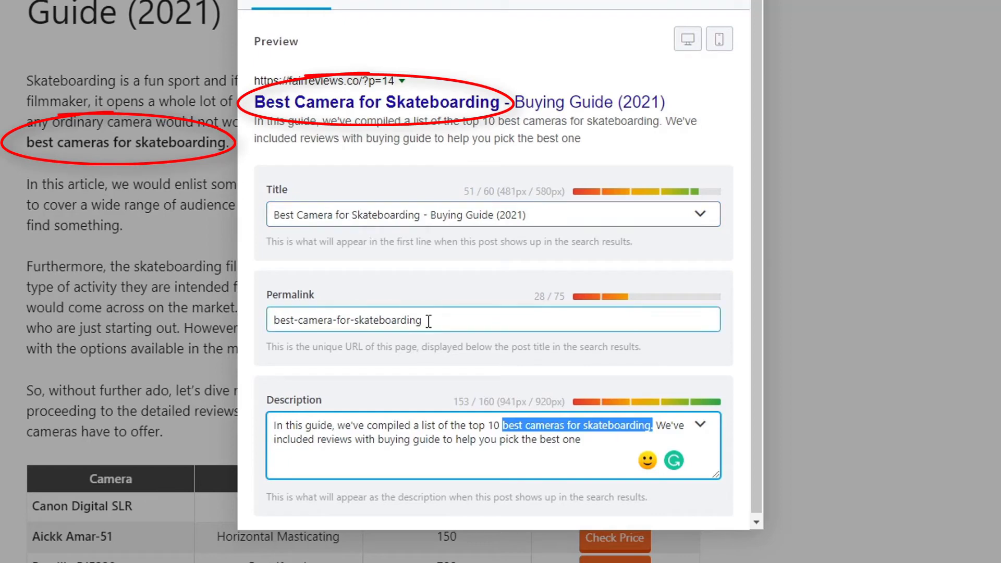
left_click_drag(428, 320, 252, 318)
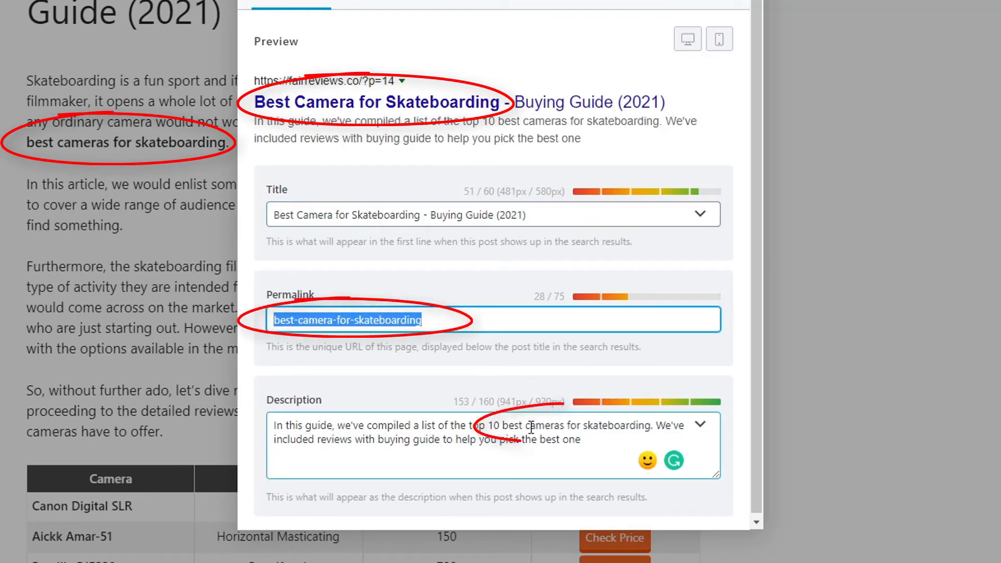
left_click_drag(544, 426, 639, 424)
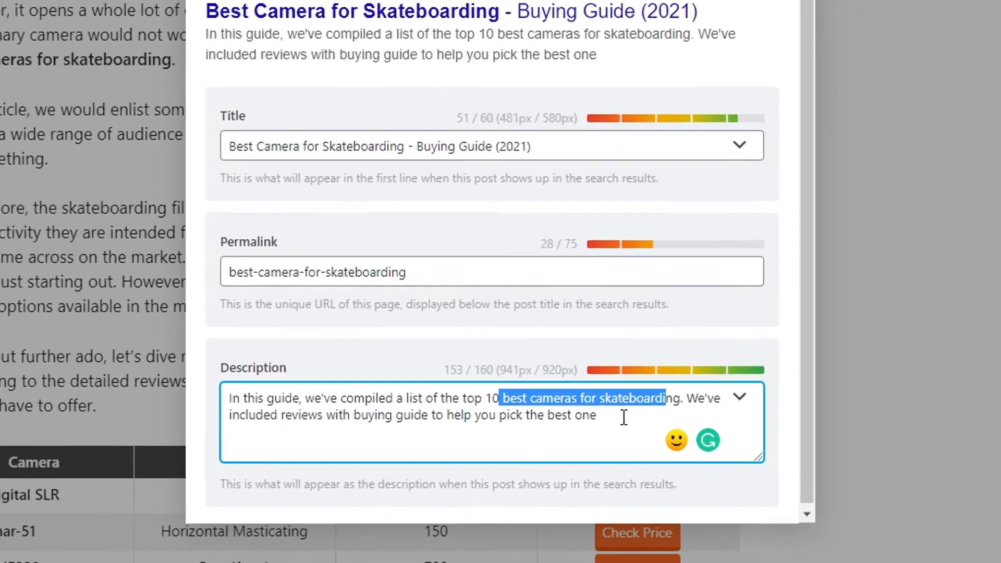
left_click(585, 442)
type(".")
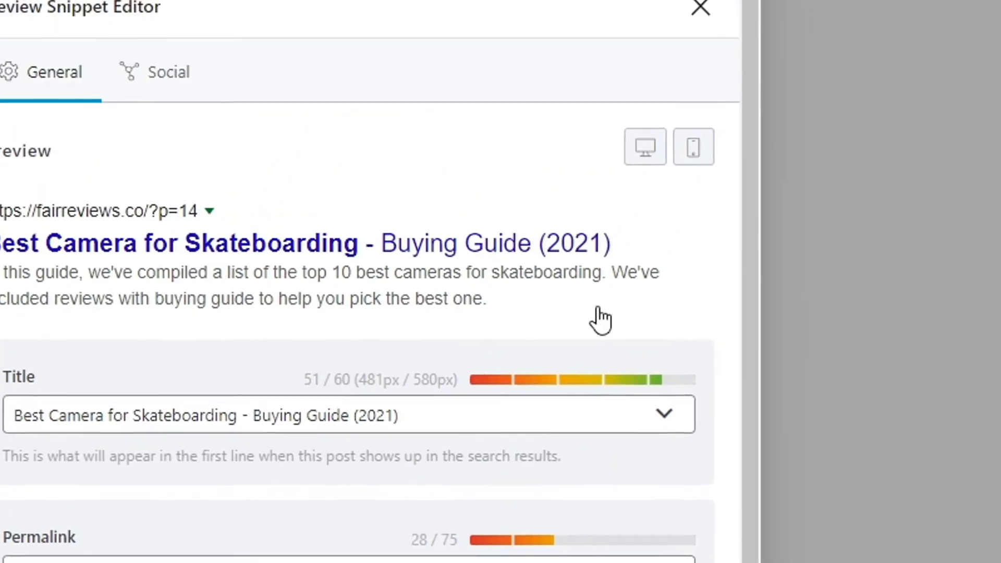
left_click(518, 426)
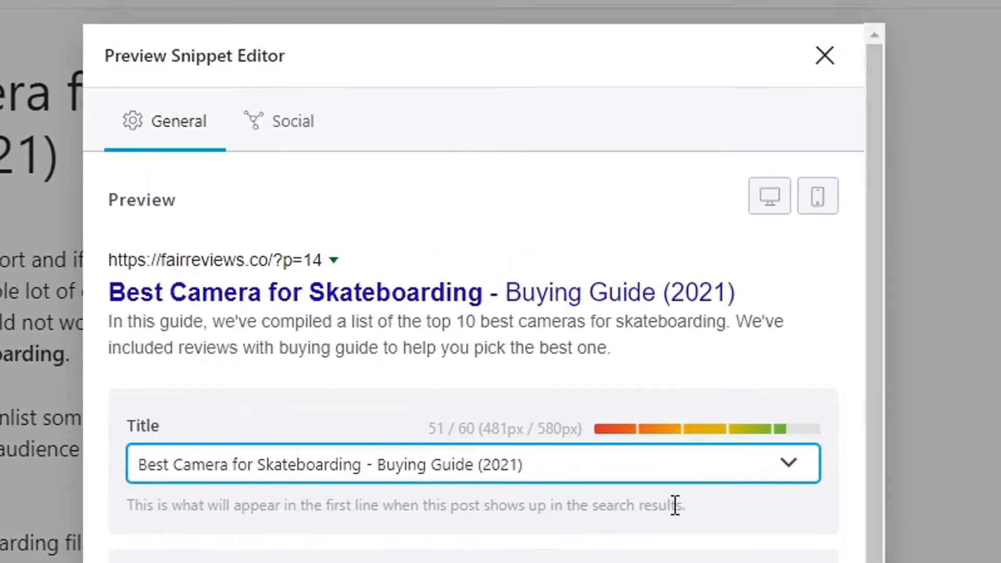
left_click(827, 54)
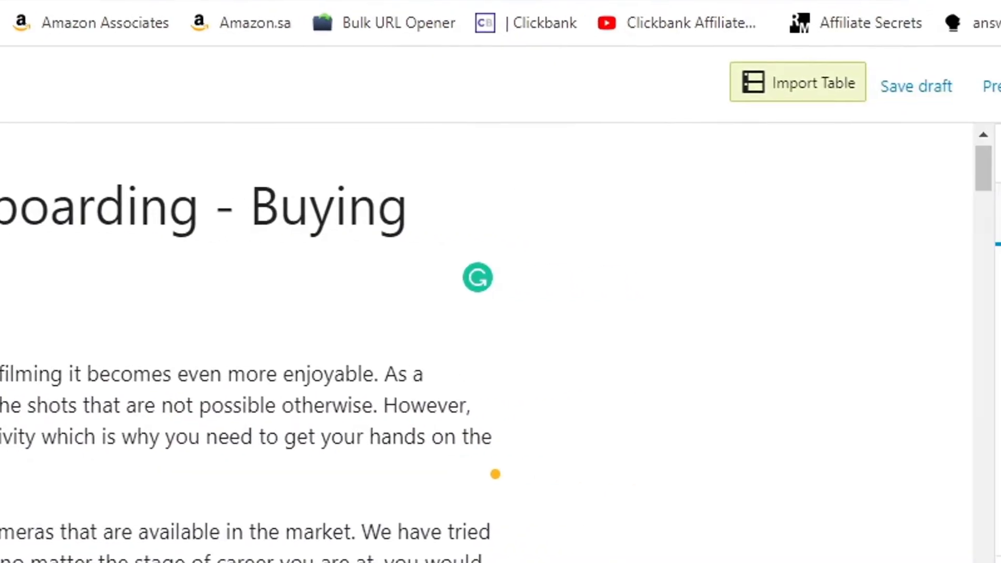
Check the Basic SEO results, reopen the snippet editor and reword the description to "the best skateboarding cameras. We've included buying guide to help you".
scroll(648, 474, "down", 5)
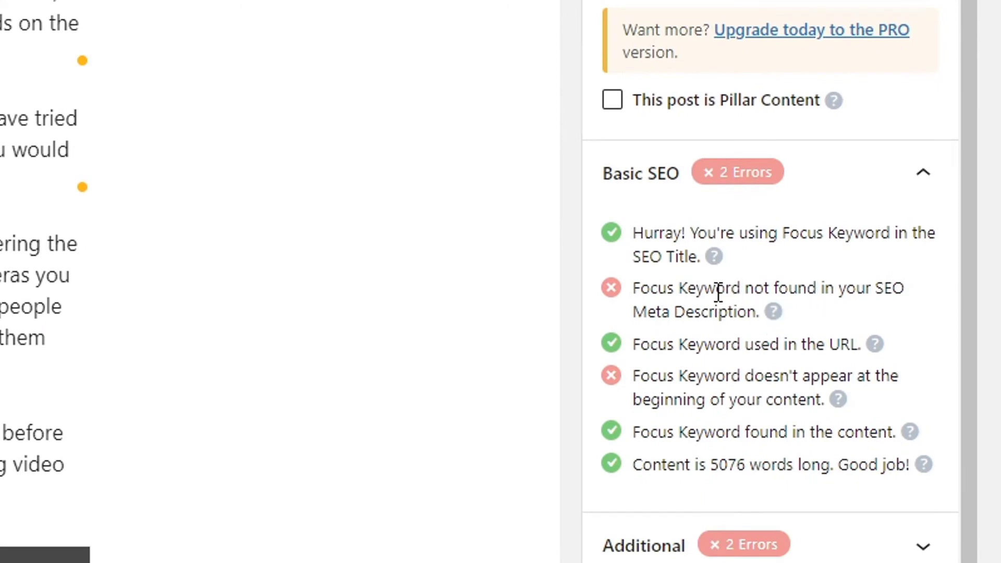
scroll(731, 270, "up", 2)
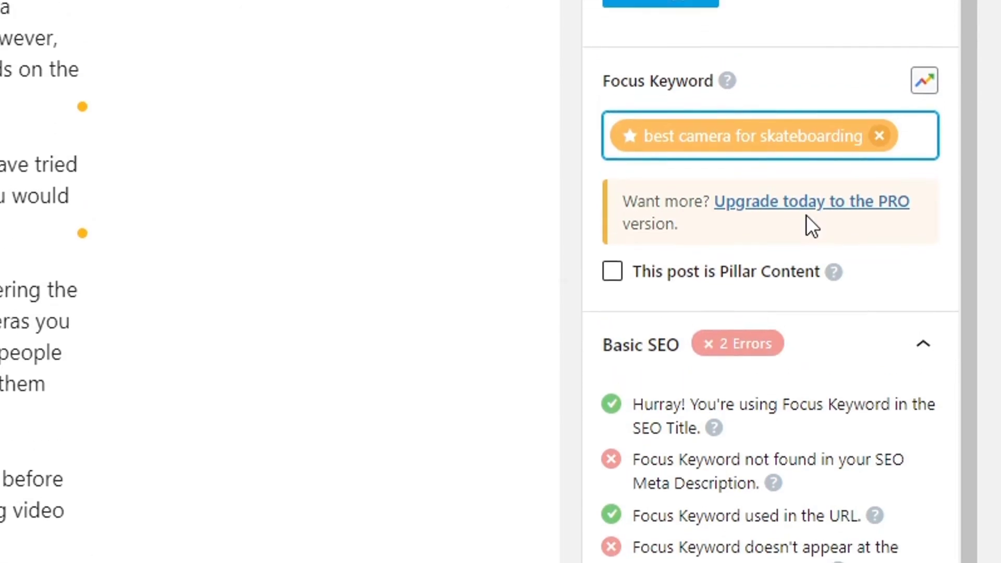
left_click(701, 158)
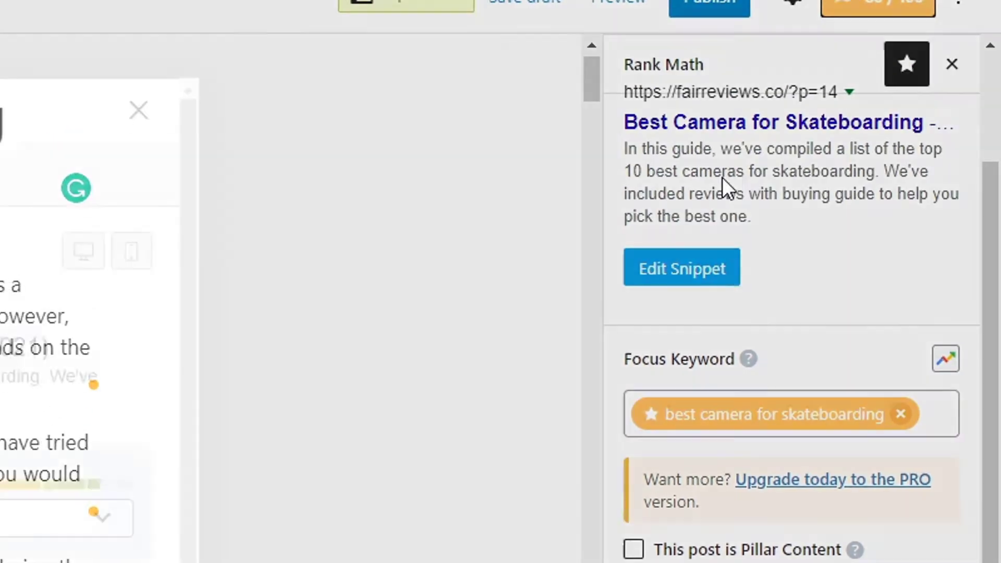
left_click(103, 547)
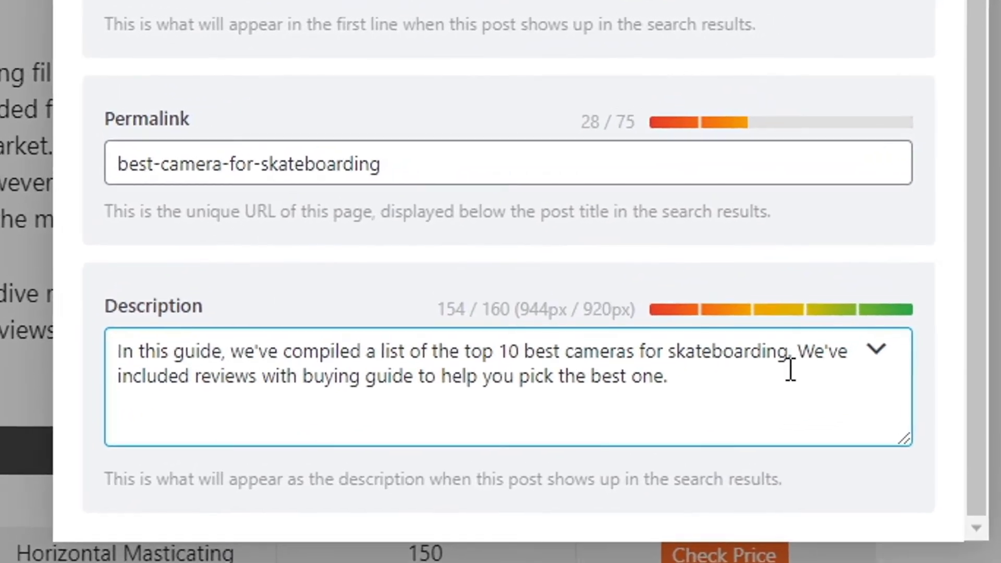
left_click_drag(789, 359, 570, 354)
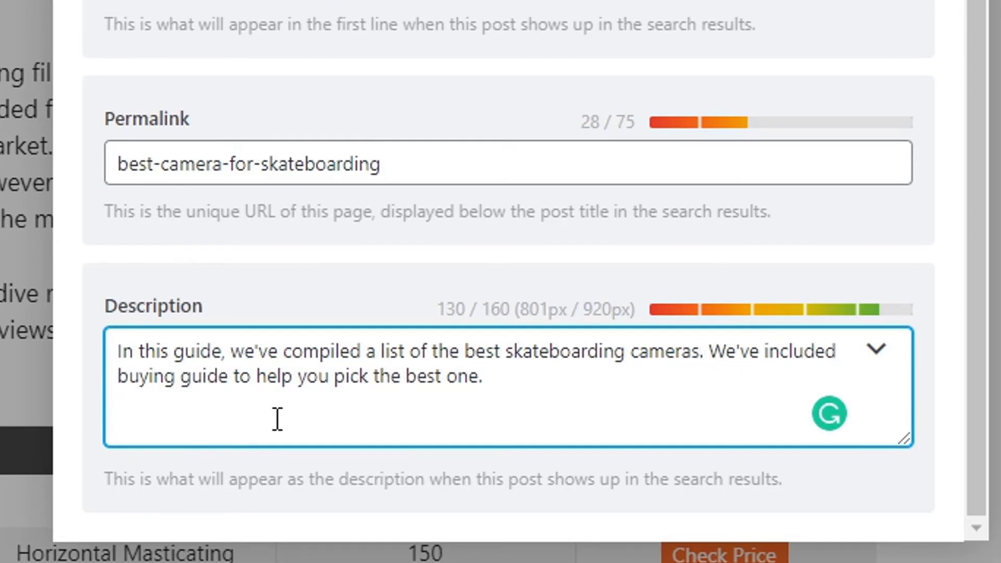
Change the description's ending to "pick the best camera for skateboarding." and close the snippet editor.
left_click(512, 380)
key("BackSpace")
key("BackSpace")
key("BackSpace")
key("BackSpace")
type("camera for skateboarding")
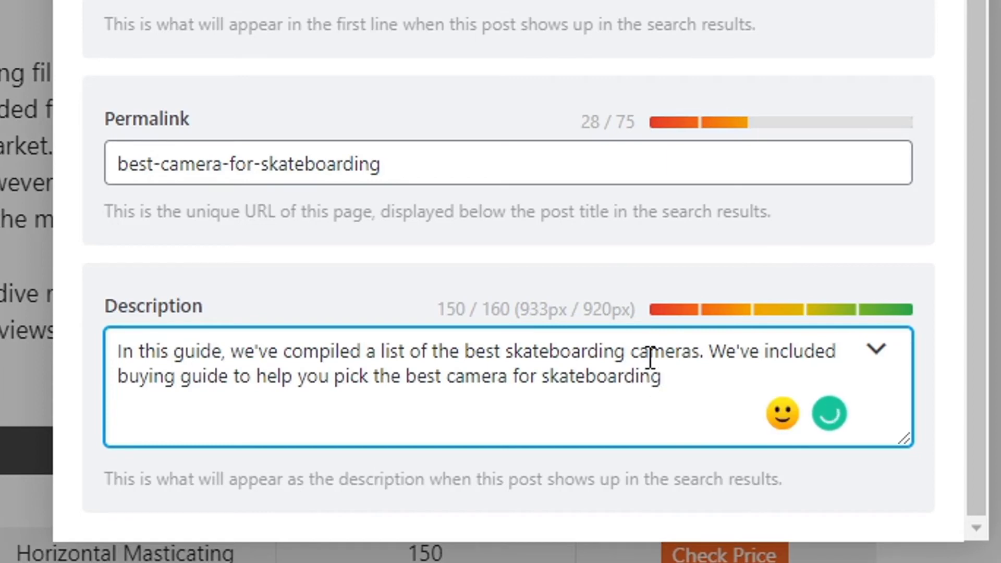
type(".")
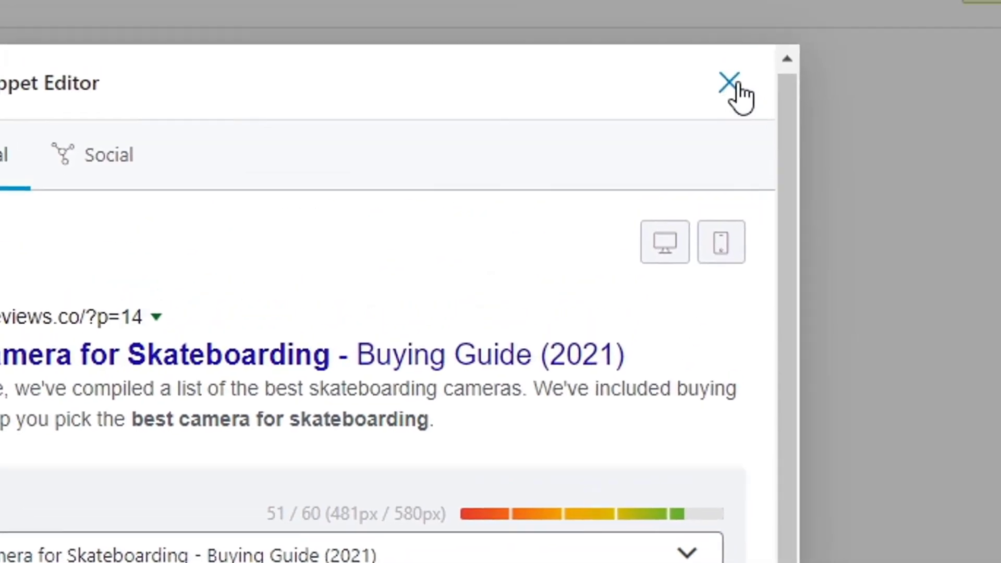
left_click(737, 92)
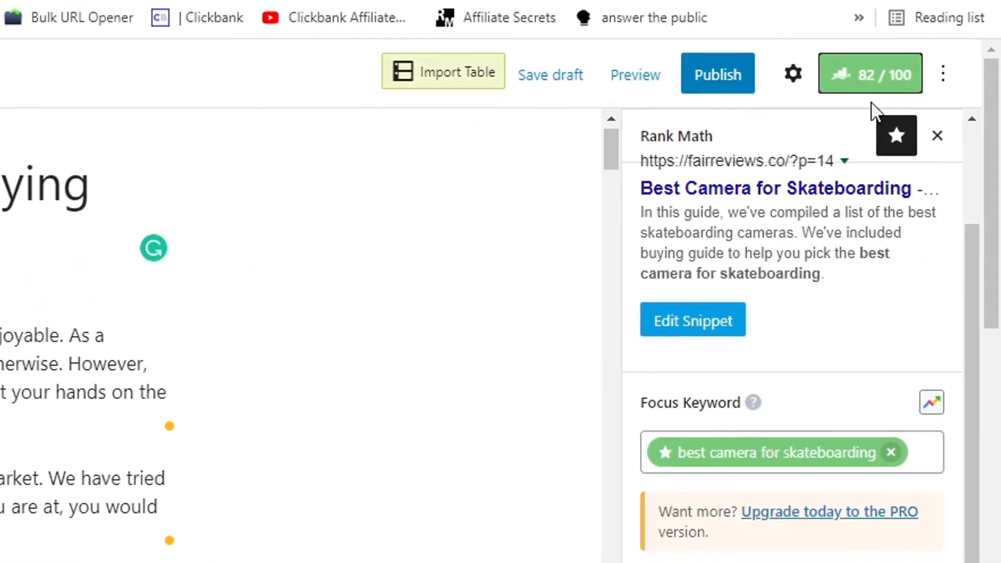
Review the Basic SEO checks and change the bold phrase in the opening paragraph to "best camera for skateboarding".
scroll(839, 514, "down", 1)
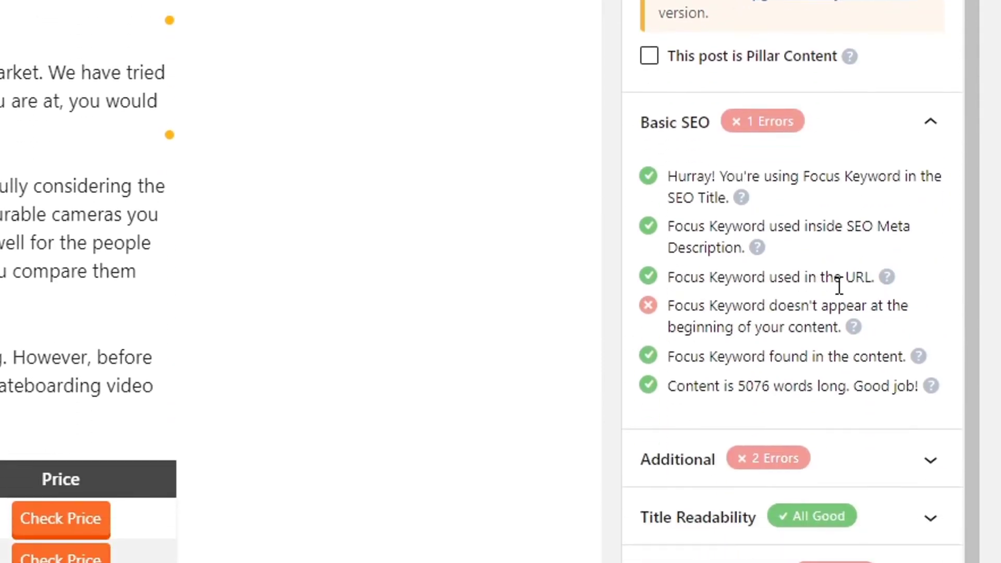
scroll(836, 288, "up", 1)
scroll(836, 289, "up", 3)
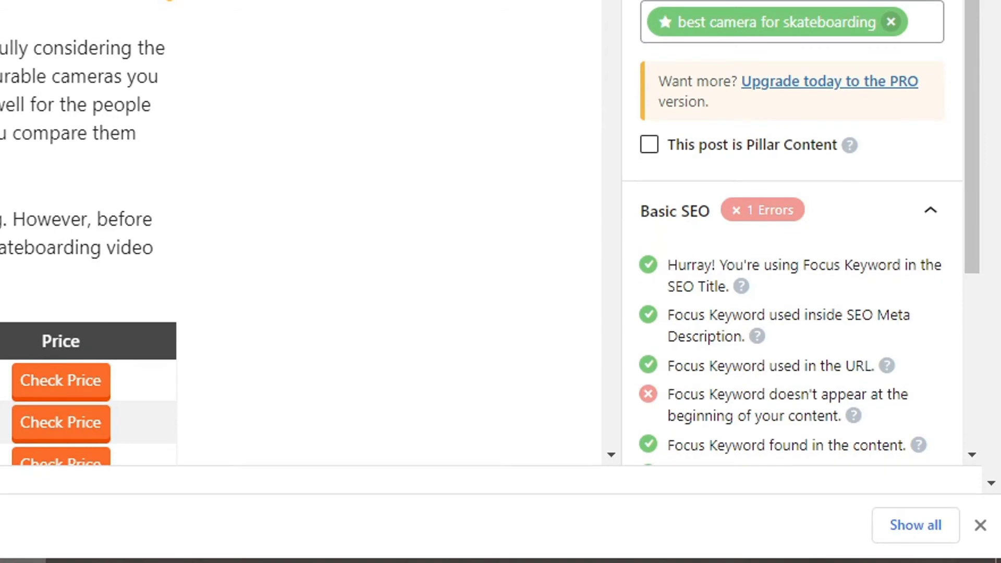
scroll(715, 176, "down", 4)
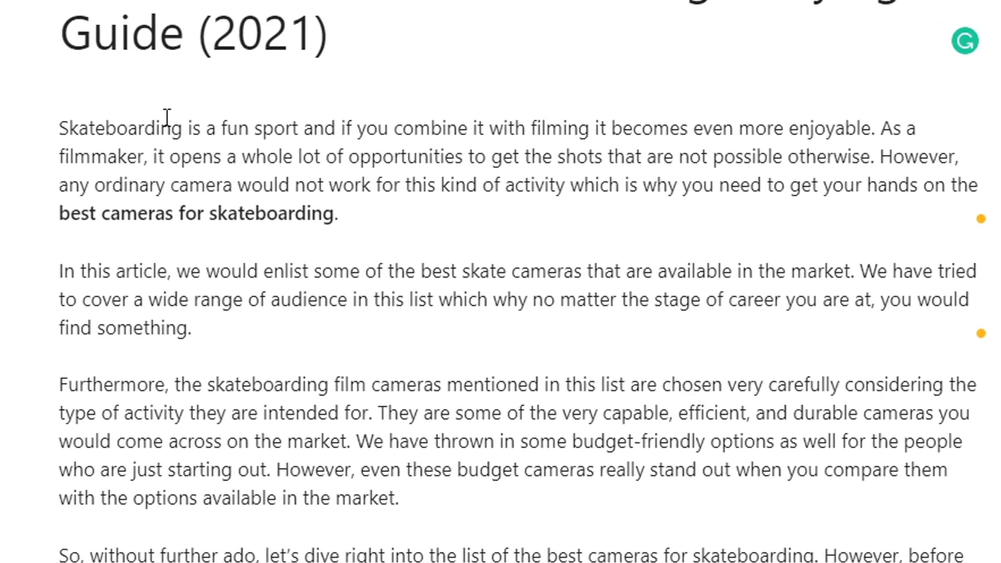
left_click(172, 215)
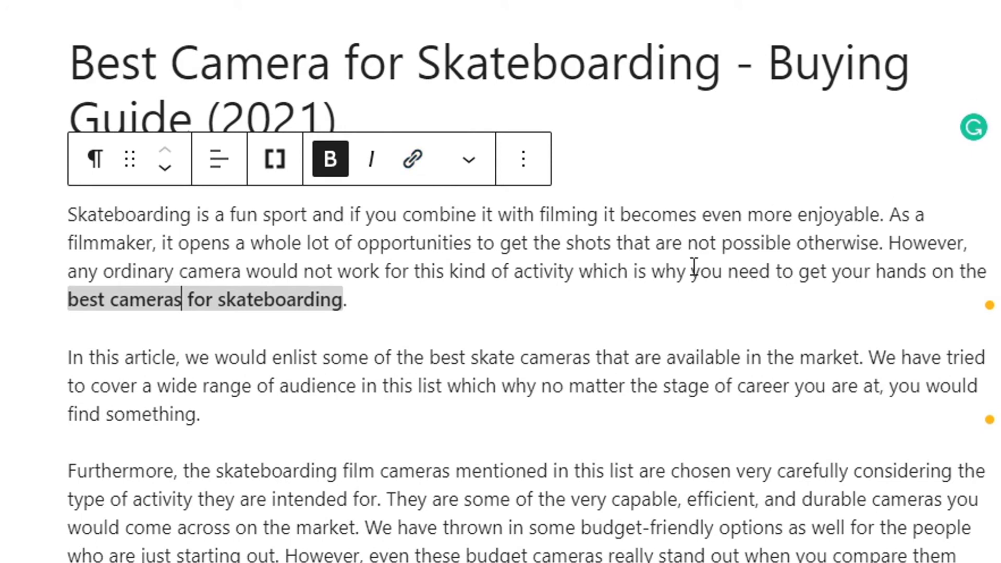
key("BackSpace")
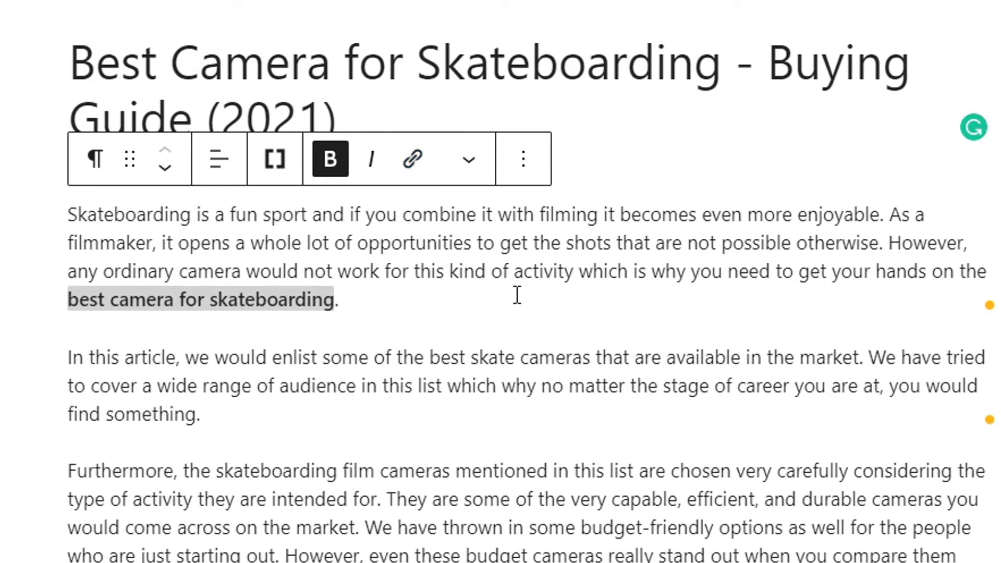
left_click(539, 279)
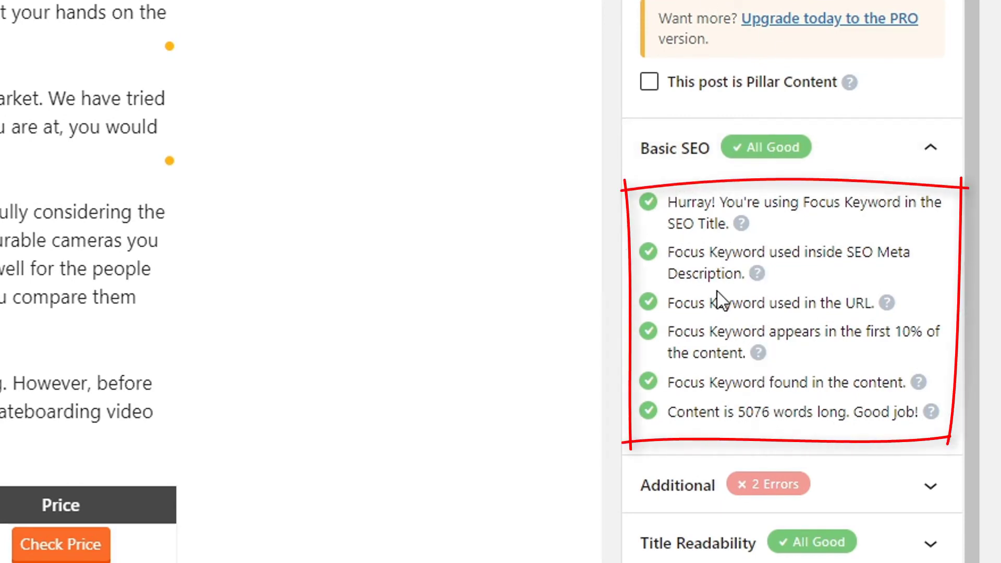
Expand the Additional SEO checks and examine the failing items on image alt text and keyword density.
left_click(831, 509)
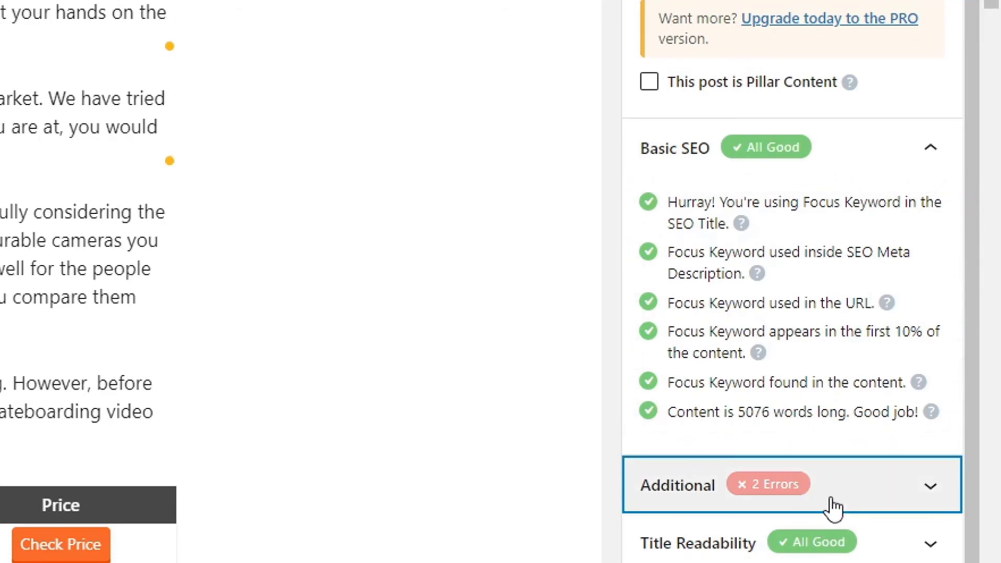
scroll(806, 312, "down", 6)
scroll(806, 312, "down", 2)
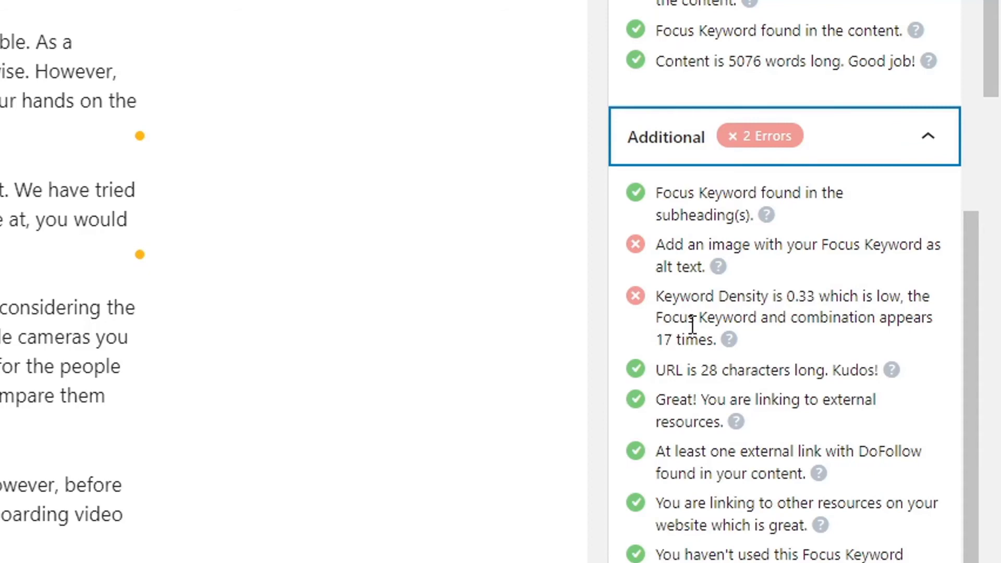
left_click(705, 250)
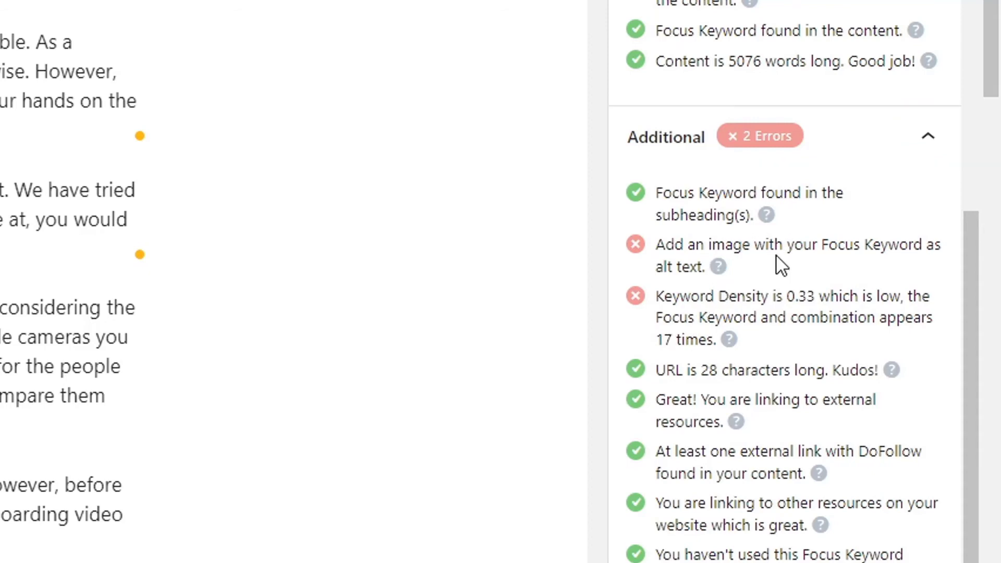
Open the post's general settings and expand the Featured image section.
left_click(782, 166)
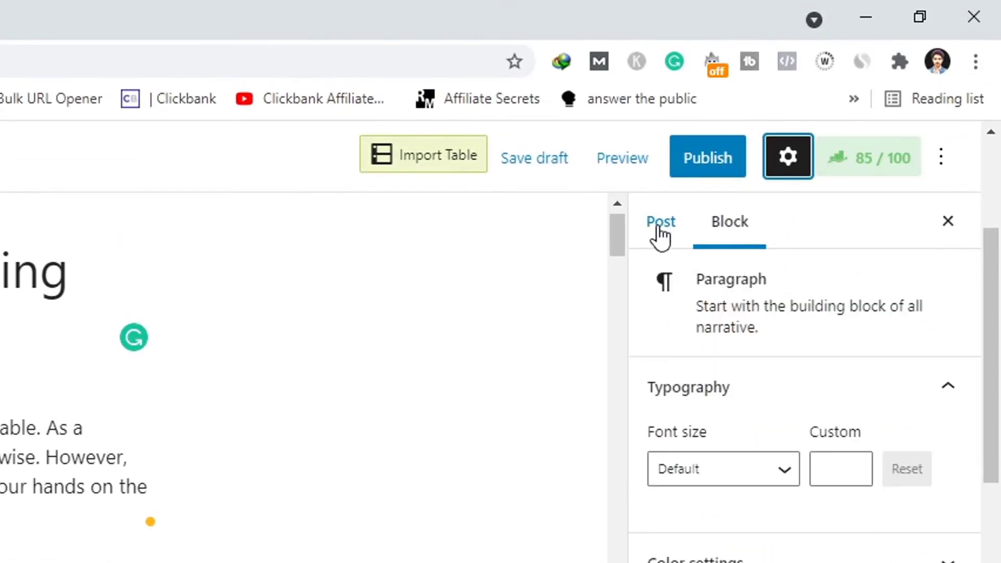
left_click(659, 232)
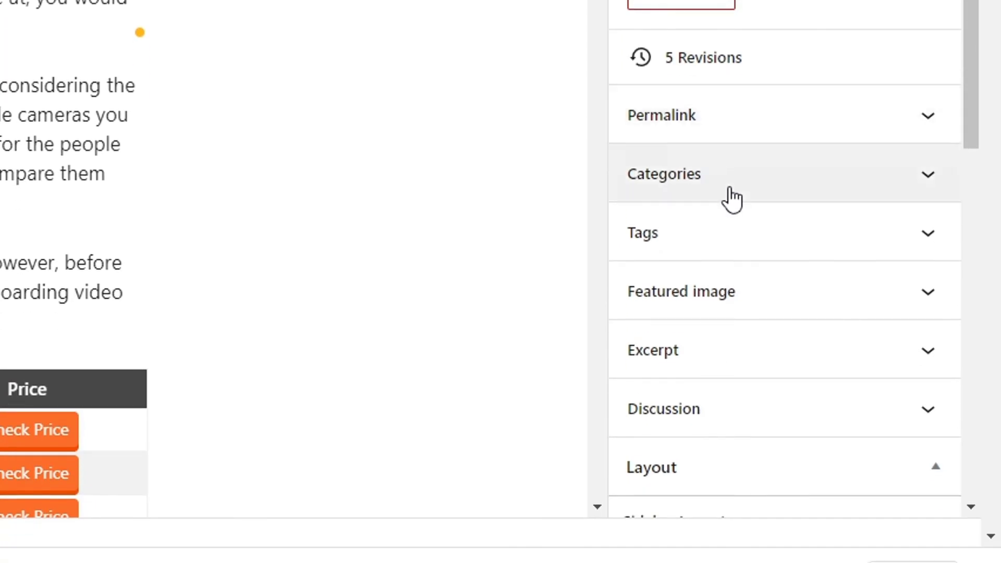
left_click(740, 305)
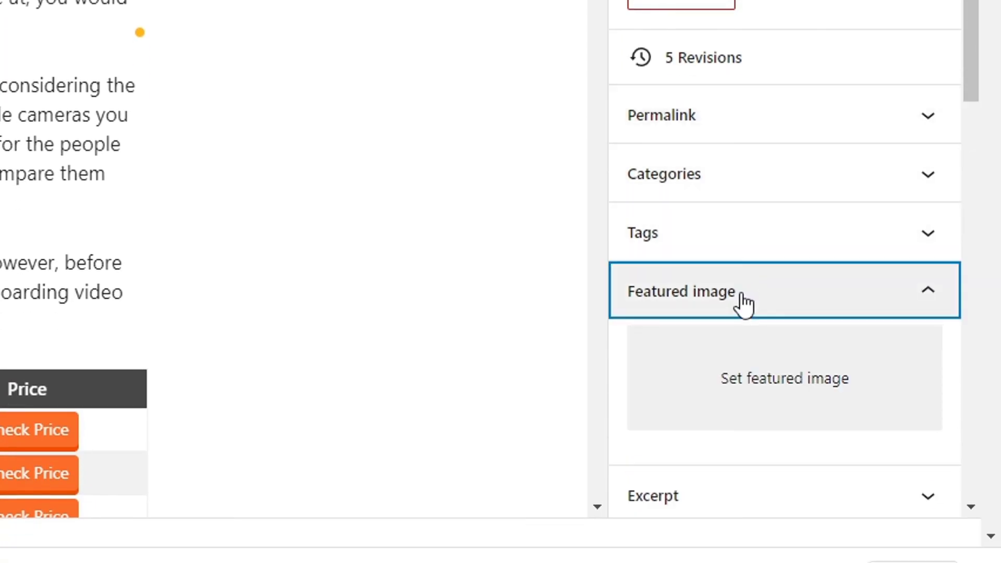
scroll(741, 301, "down", 3)
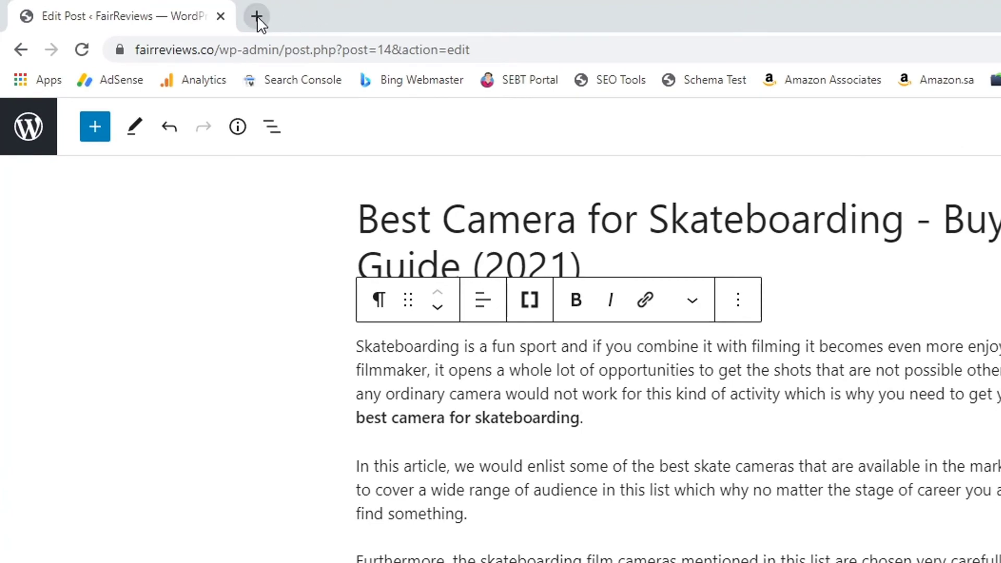
Open pixabay.com in a new browser tab and search its free images for "camera".
left_click(257, 16)
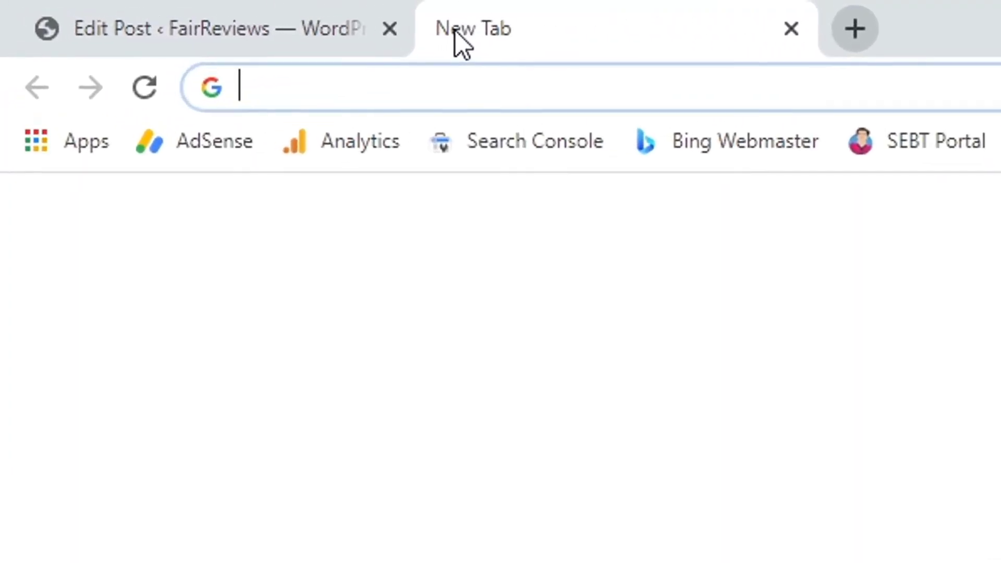
type("pixabay.com")
key("Return")
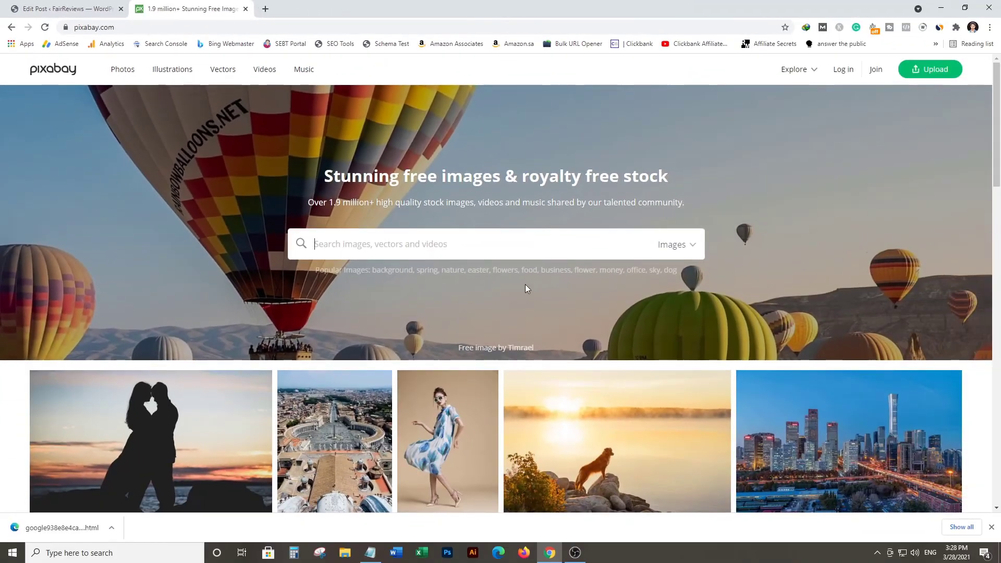
left_click(459, 232)
type("camera")
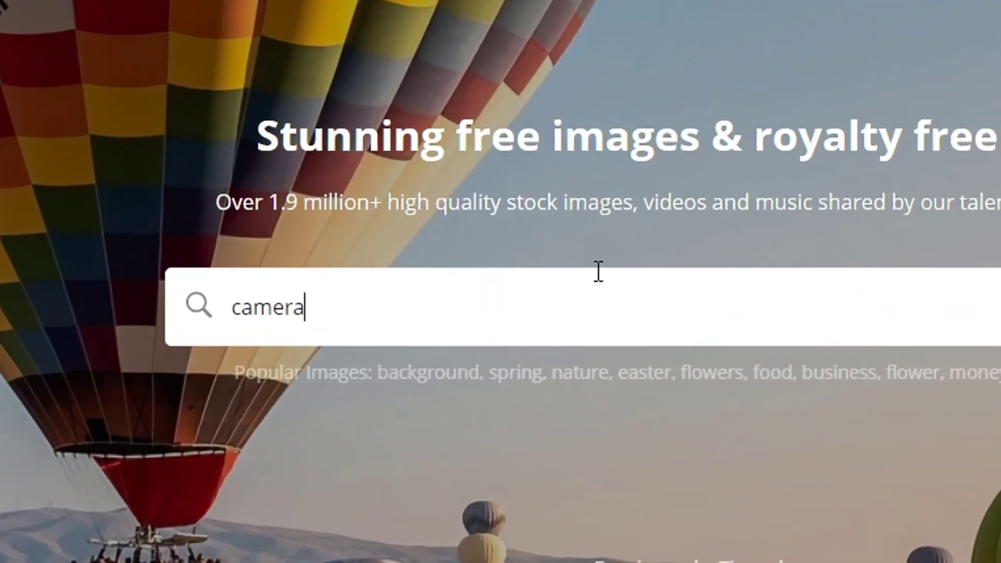
key("Return")
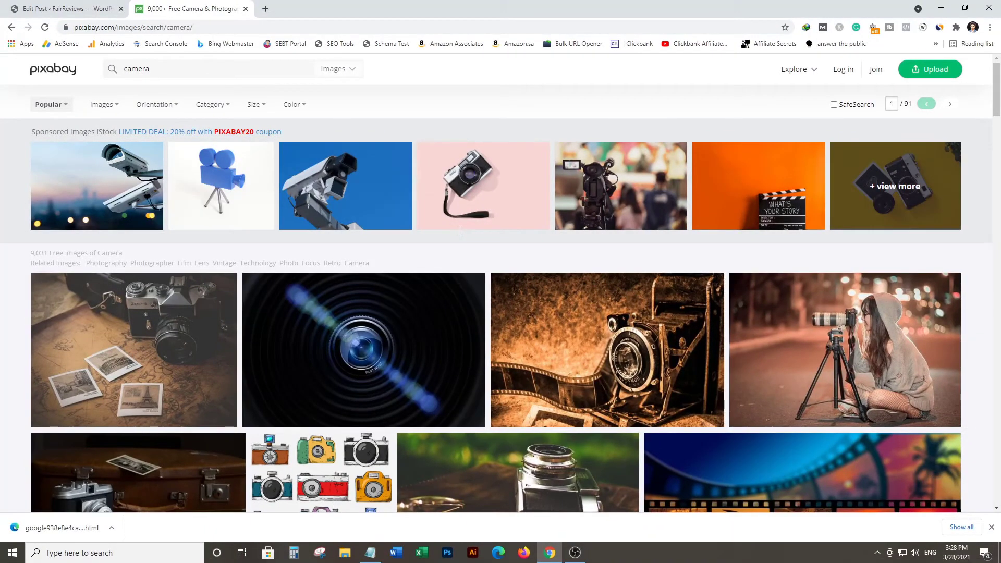
scroll(608, 283, "down", 7)
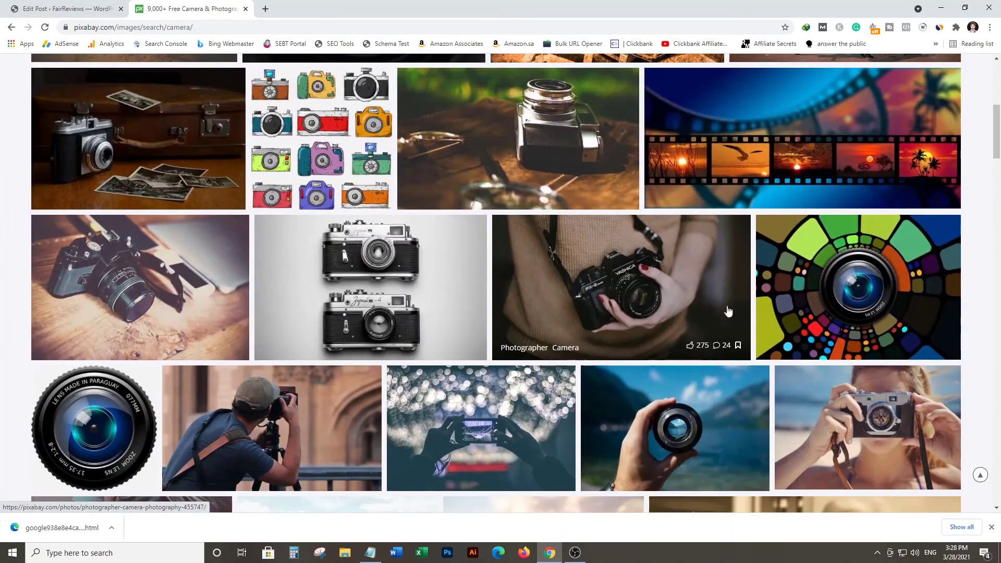
Download the photo of hands holding a Yashica camera as a 1280×719 JPG, completing the captcha check.
left_click(662, 284)
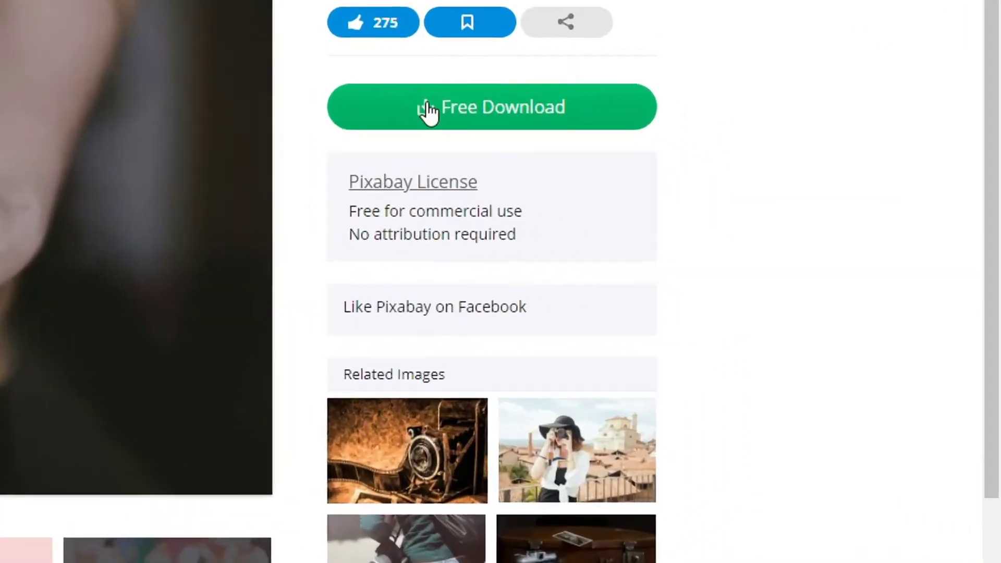
left_click(729, 198)
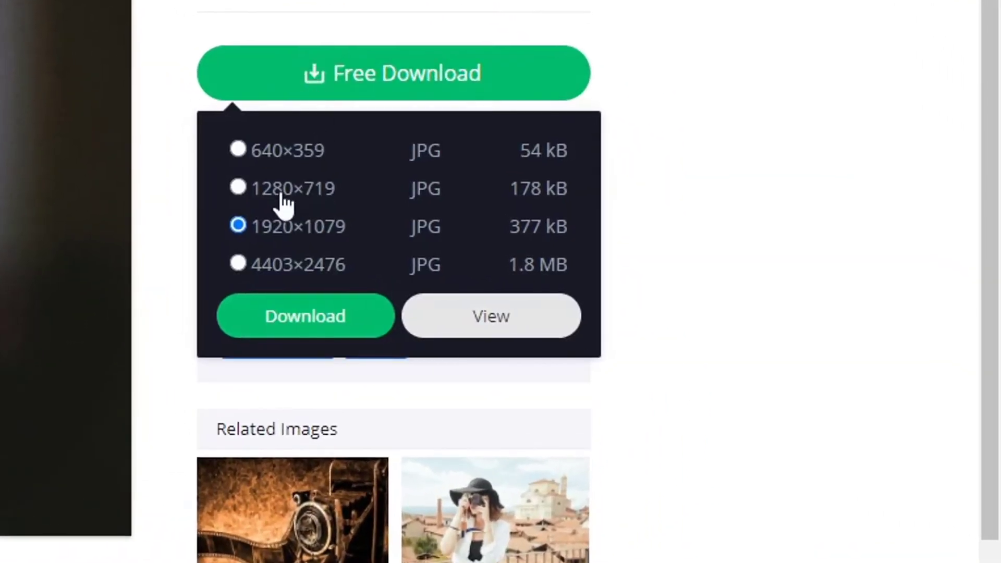
left_click(281, 194)
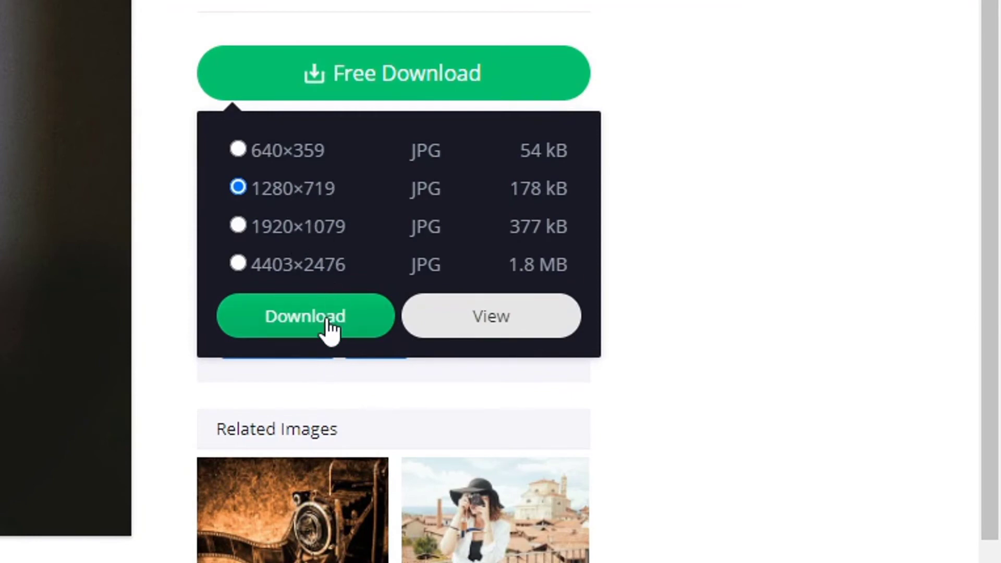
left_click(297, 316)
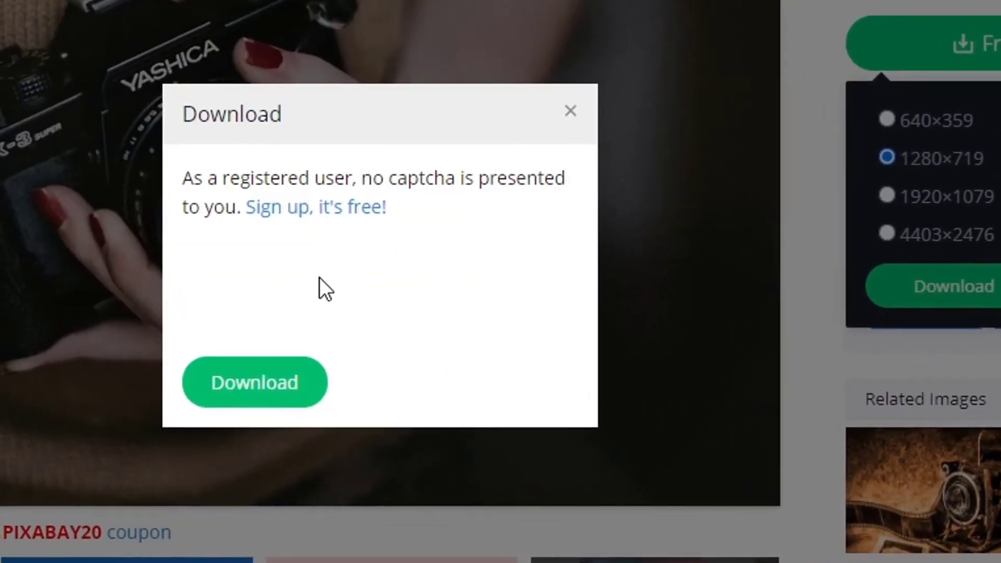
left_click(311, 277)
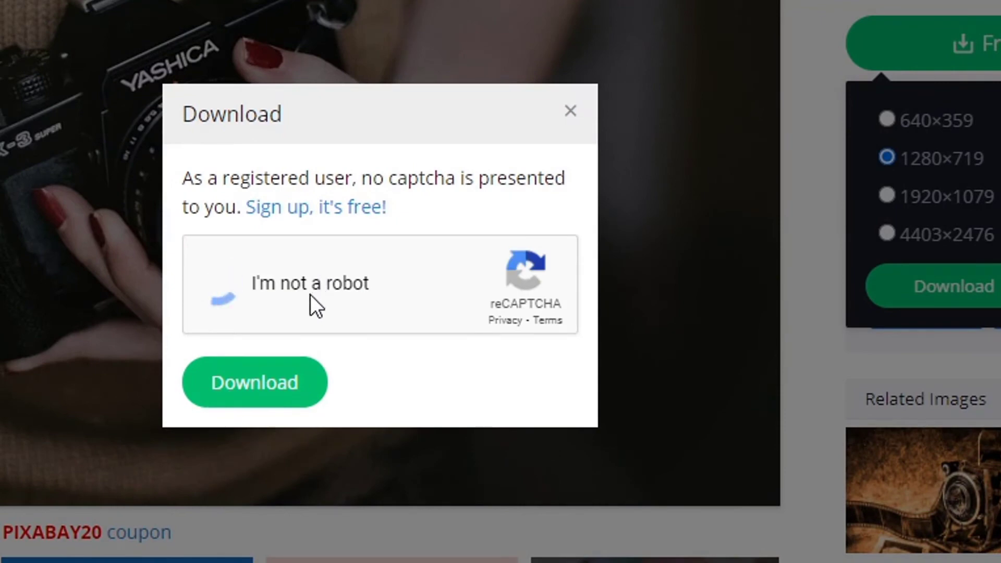
left_click(269, 371)
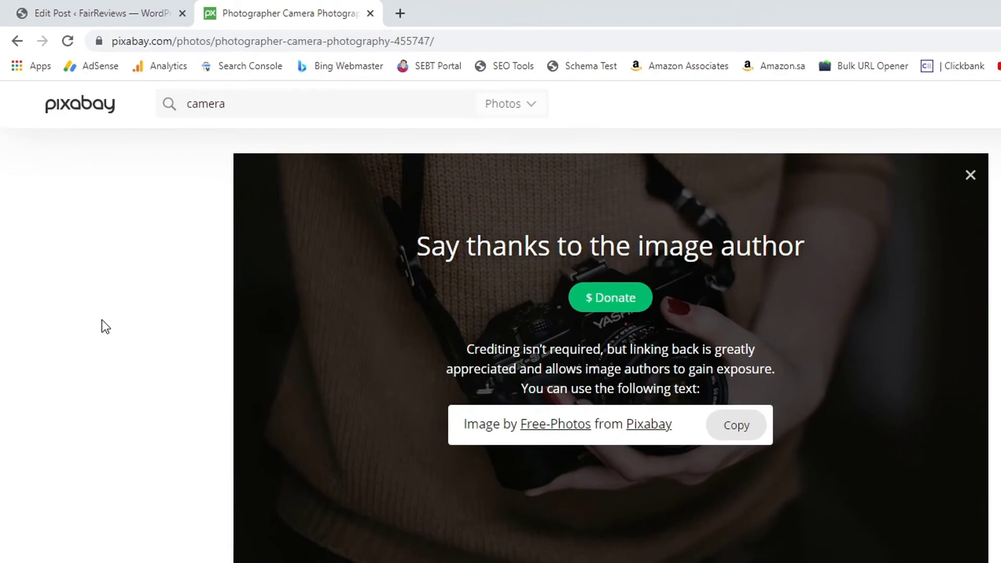
Return to the WordPress post and upload photographer-455747_1280 from the Desktop for the featured image.
key("ctrl+shift+Tab")
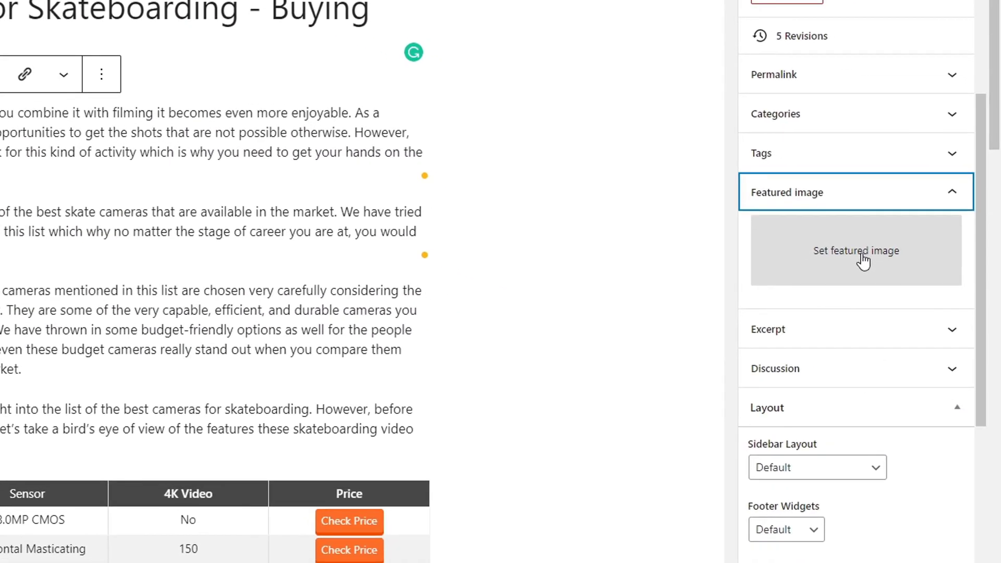
left_click(902, 252)
left_click(300, 259)
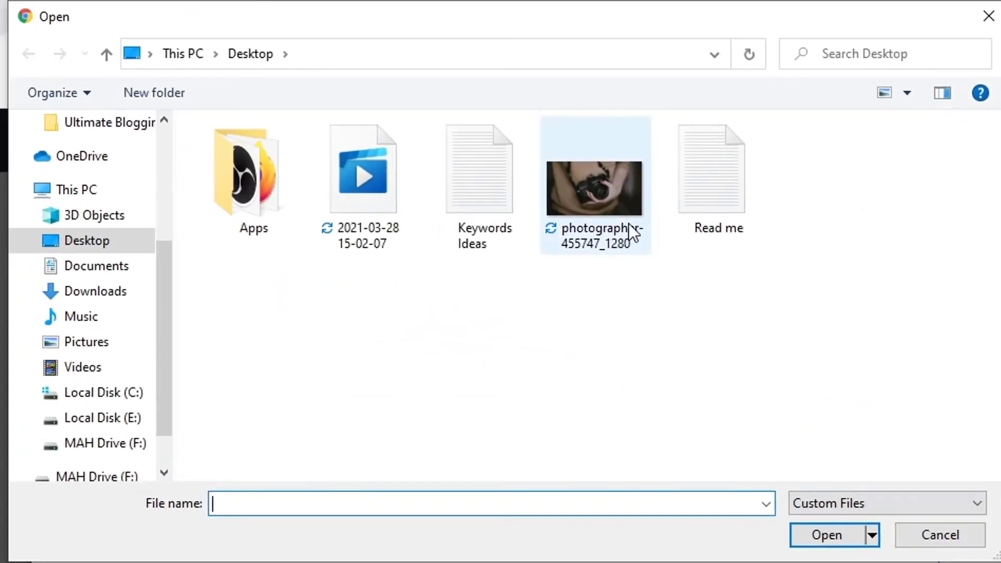
left_click(617, 207)
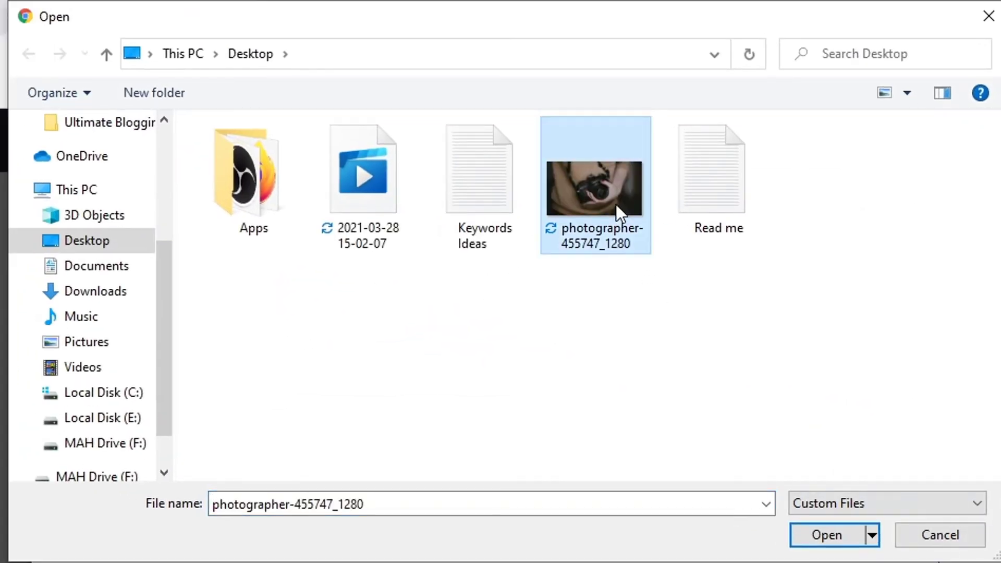
left_click(826, 534)
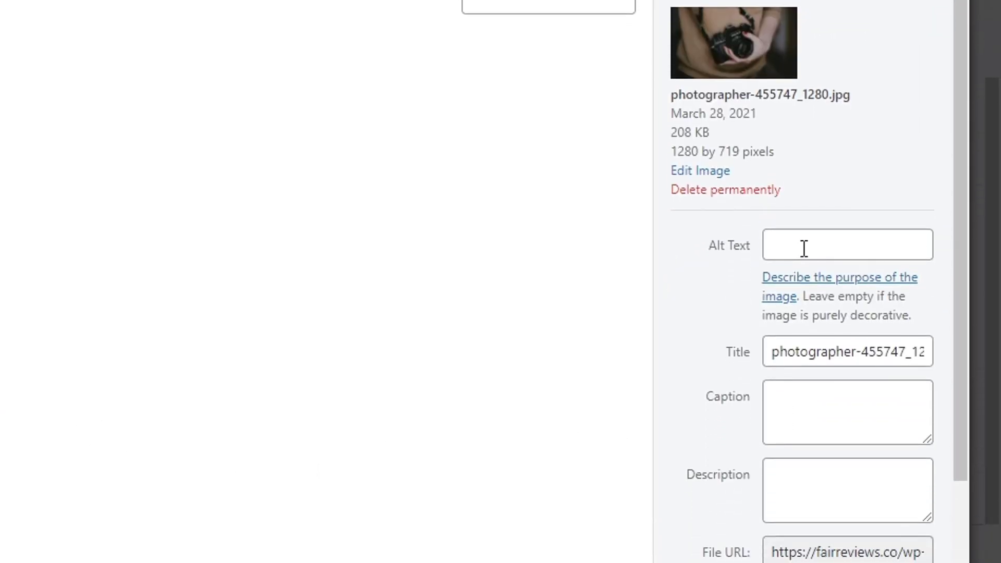
Set the uploaded image's alt text to "best camera for skateboarding" and copy that phrase.
left_click(827, 244)
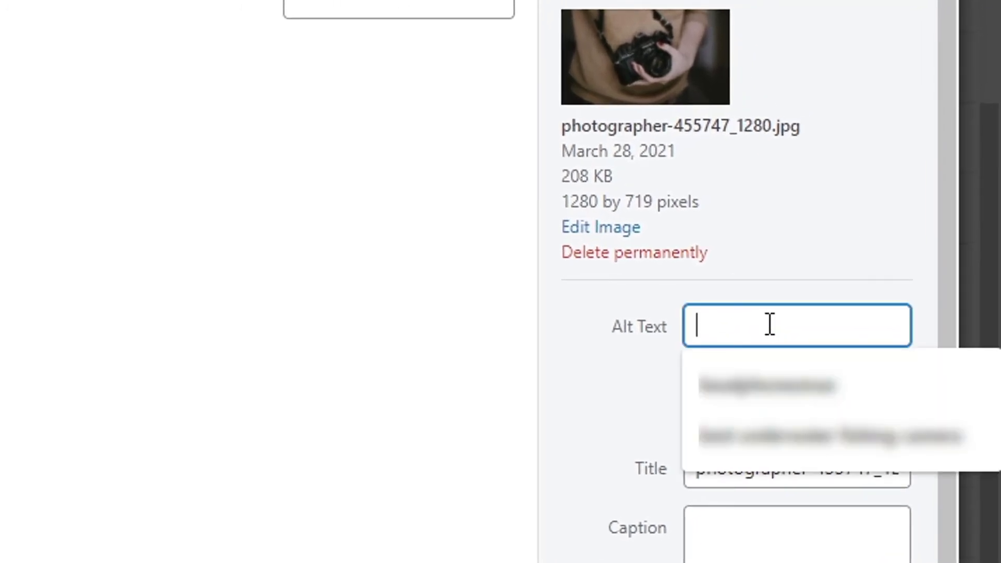
type("best camera for skateboarding")
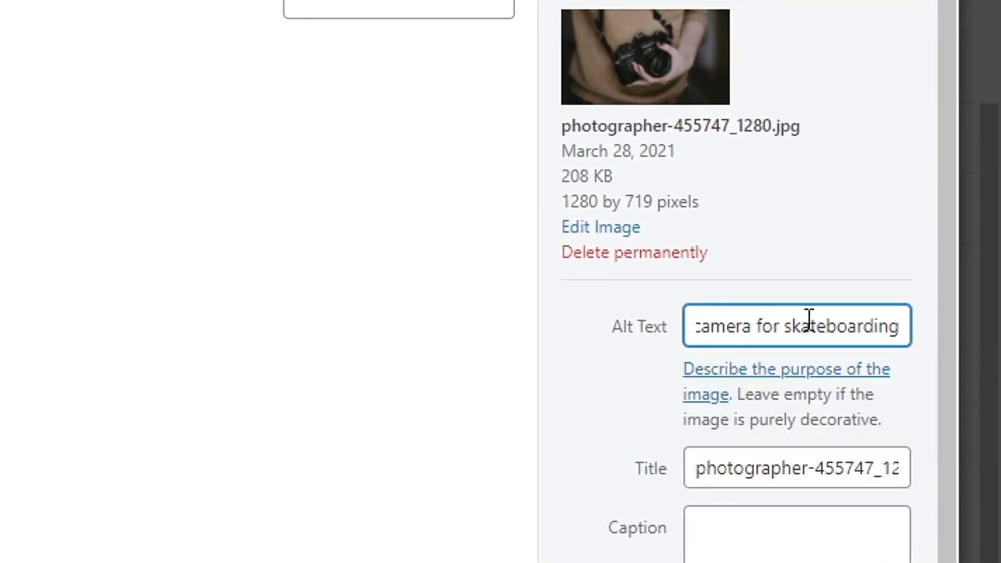
left_click_drag(781, 325, 669, 334)
left_click_drag(829, 324, 872, 324)
key("ctrl+a")
key("ctrl+c")
Set the image's title and description to "best camera for skateboarding" and assign it as the featured image.
left_click(771, 187)
key("ctrl+a")
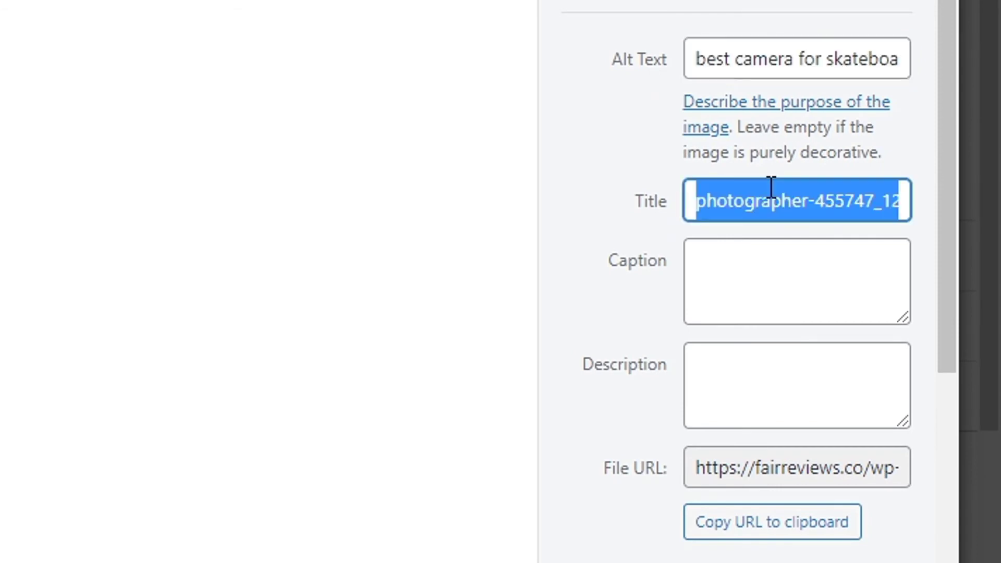
key("ctrl+v")
left_click(761, 384)
key("ctrl+v")
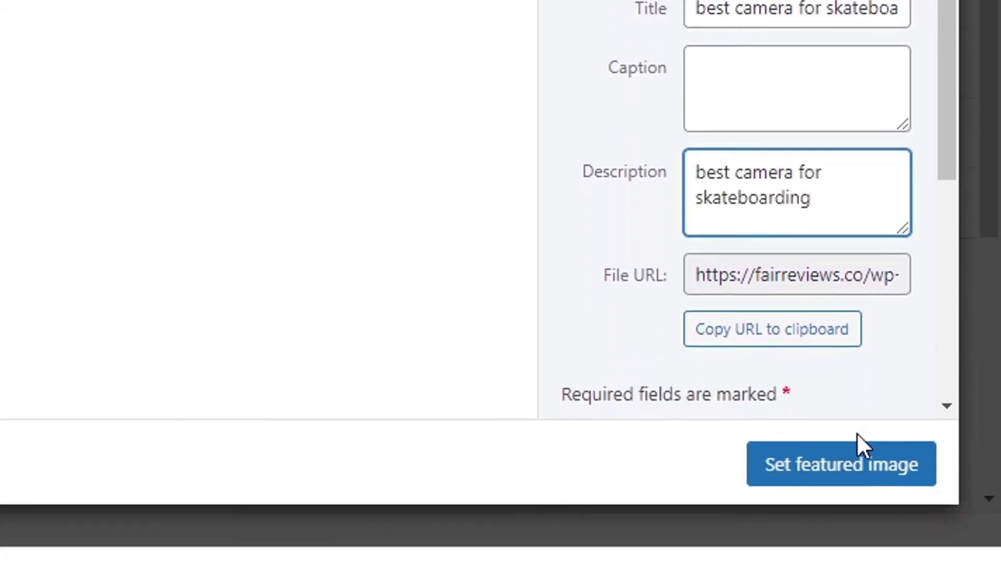
left_click(847, 461)
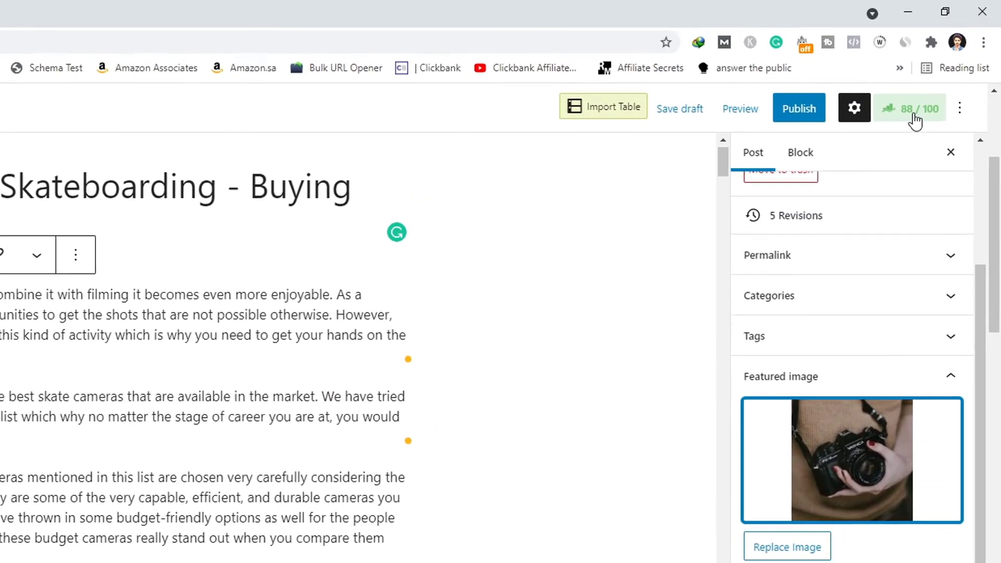
Reopen the Rank Math checks, expand the Additional group and examine the keyword density item against the article text.
left_click(913, 115)
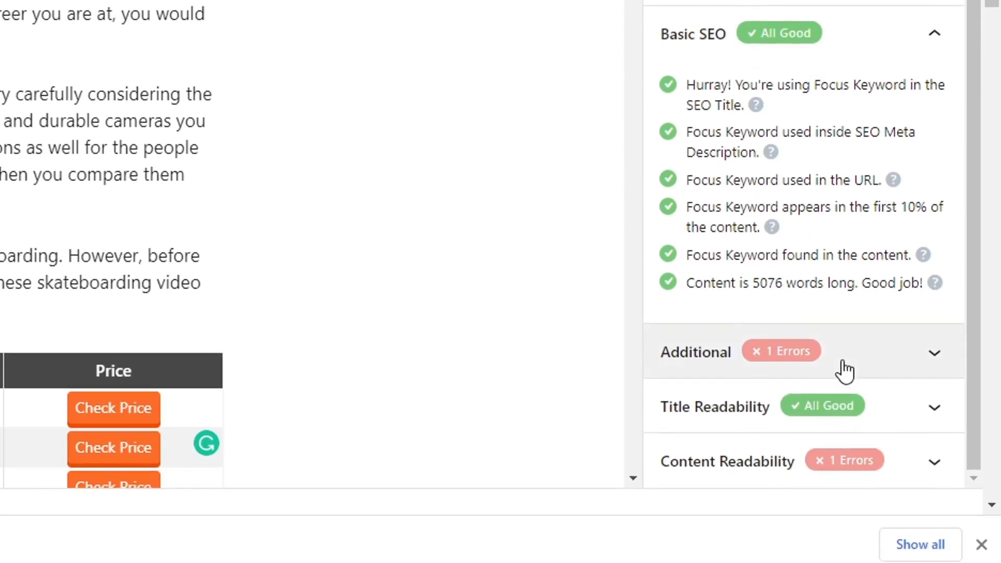
left_click(845, 371)
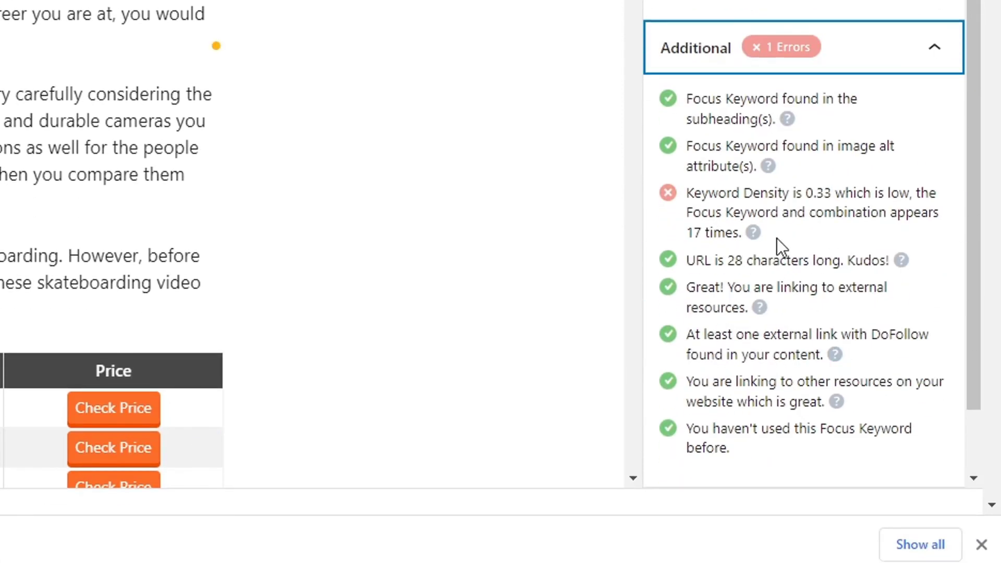
scroll(746, 78, "down", 2)
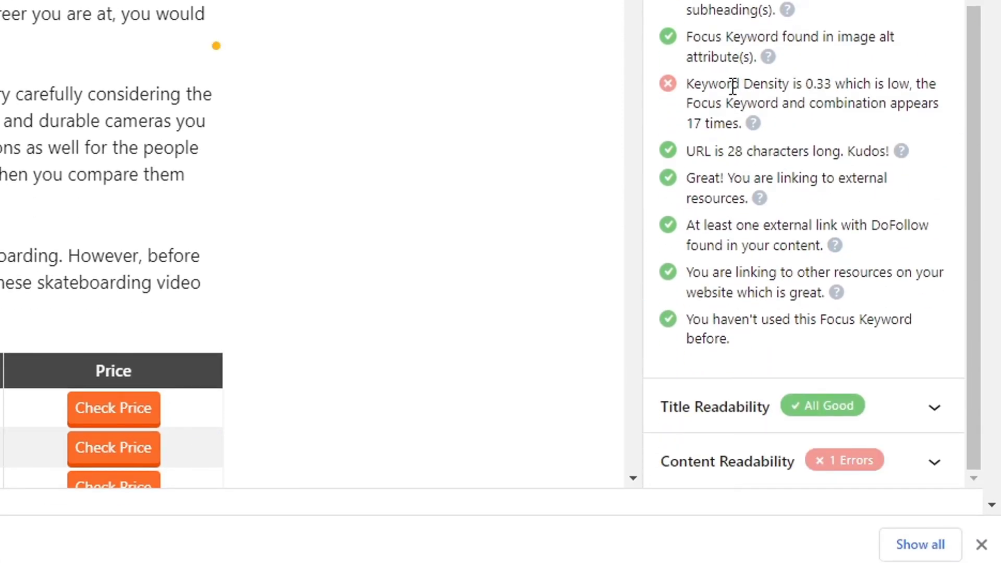
scroll(9, 248, "down", 12)
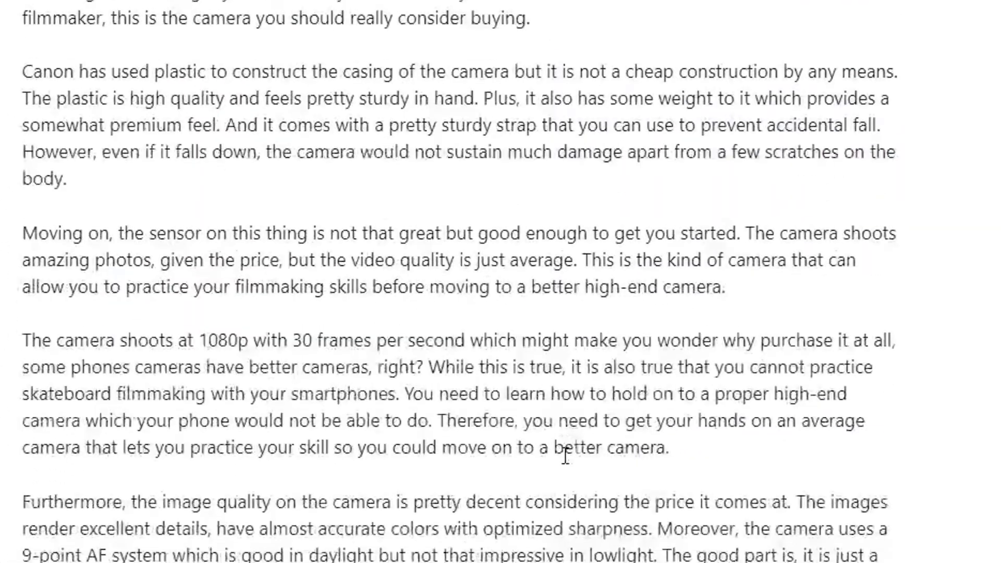
scroll(565, 453, "up", 8)
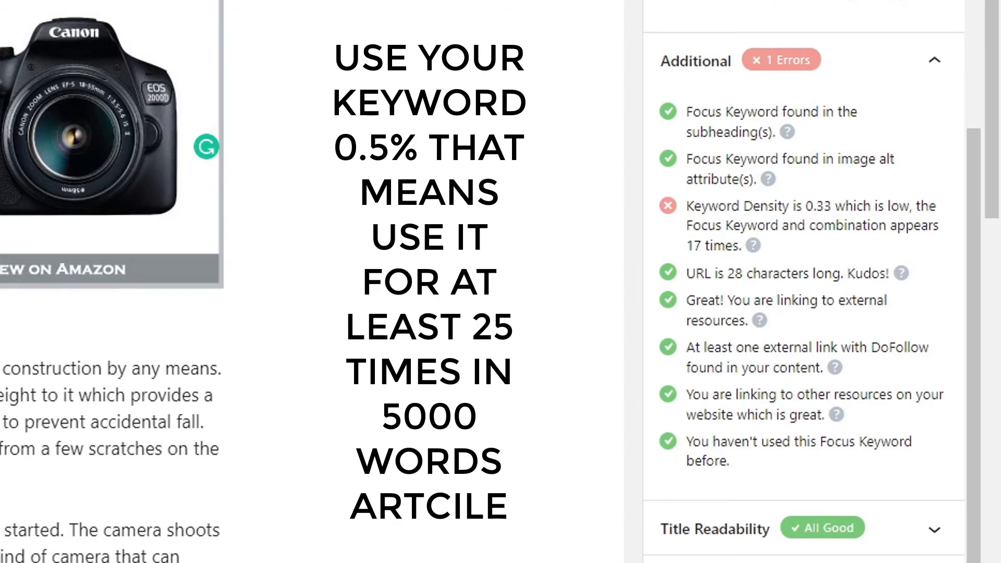
scroll(392, 183, "down", 6)
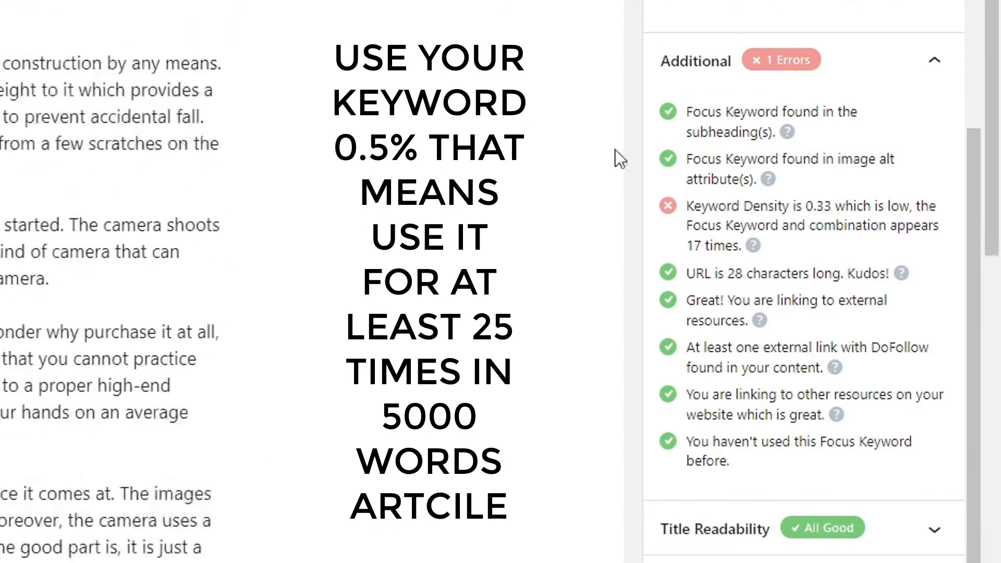
Expand the Title Readability and Content Readability checks and review their items.
left_click(730, 518)
scroll(737, 518, "down", 4)
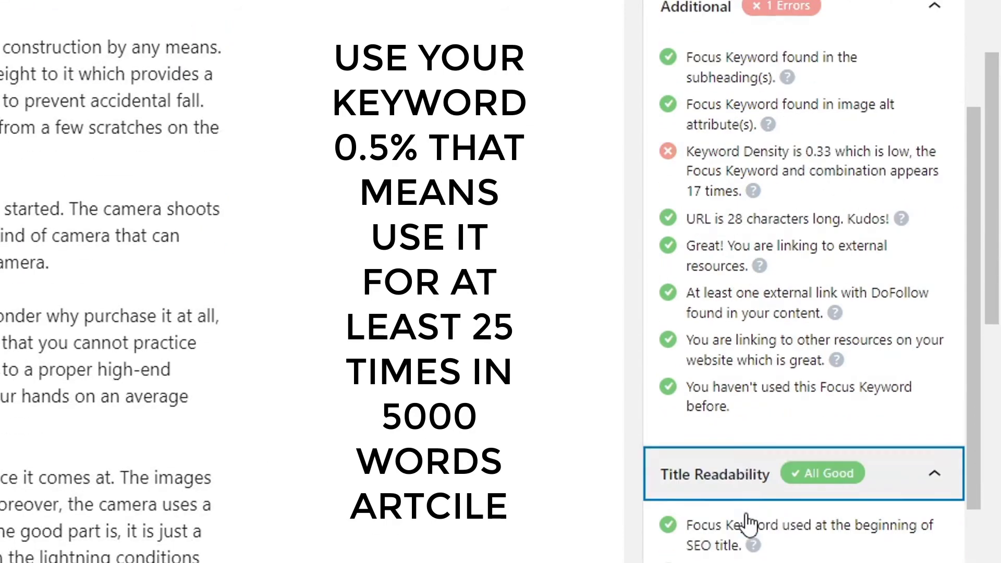
left_click_drag(791, 354, 881, 352)
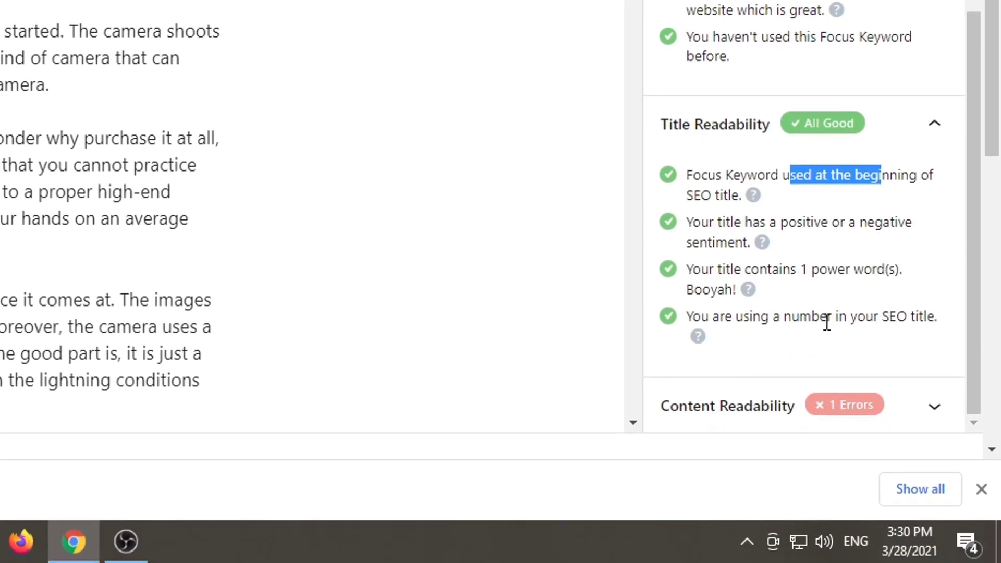
left_click(824, 407)
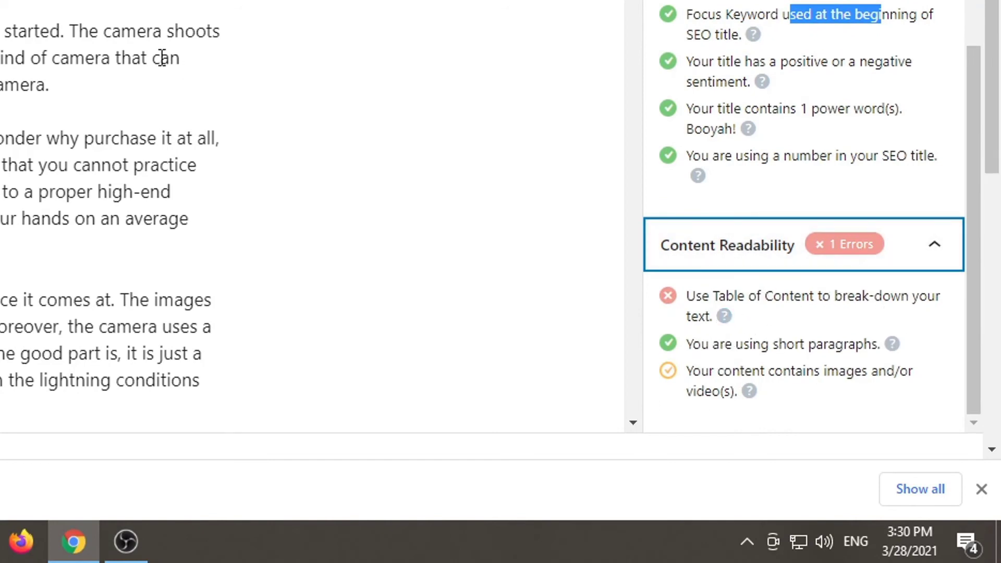
Save the post as a draft and return to the beginning of the article.
scroll(162, 58, "up", 5)
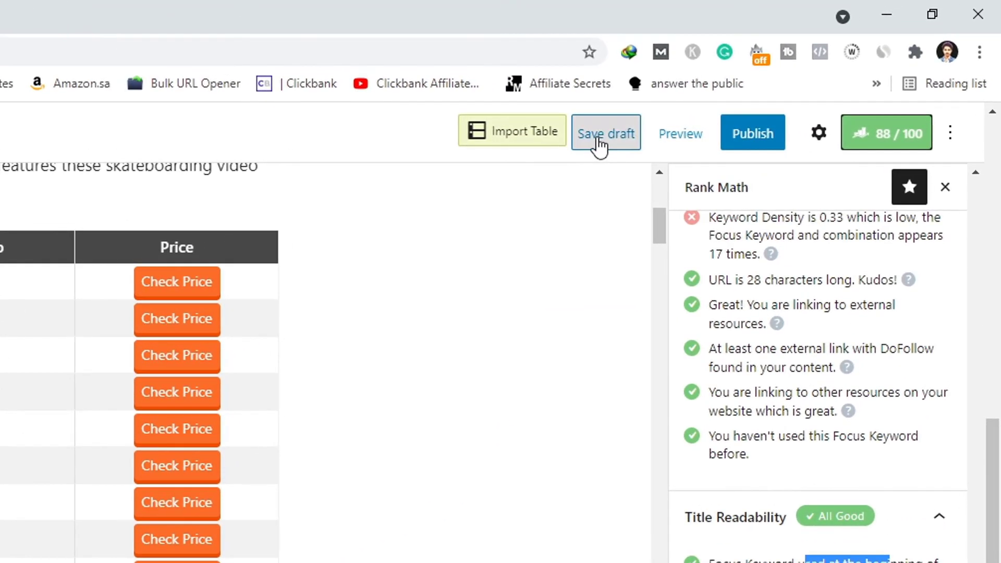
left_click(793, 73)
scroll(98, 454, "up", 6)
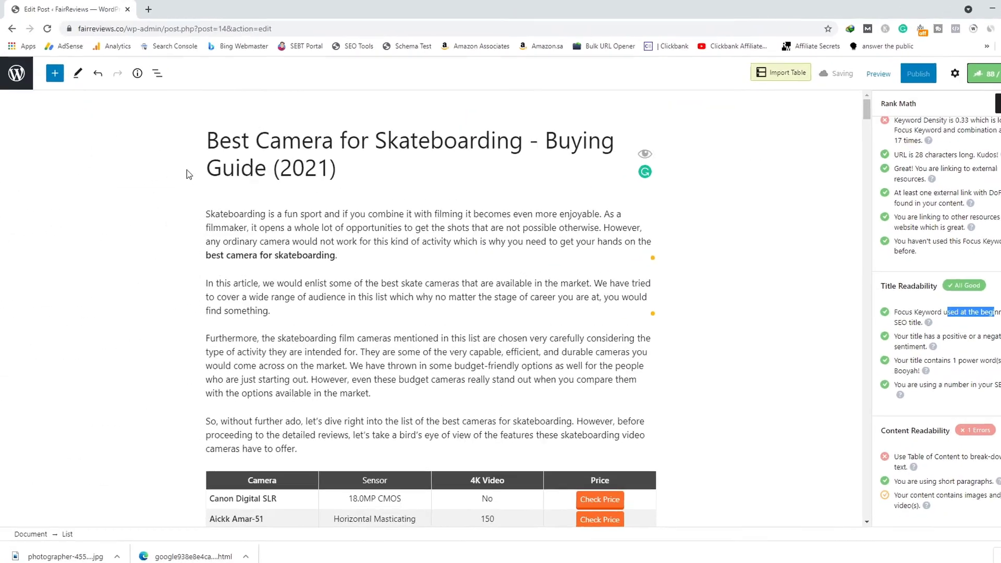
Leave the post editor, open the site's plugins and go to the page for adding new plugins.
left_click(8, 75)
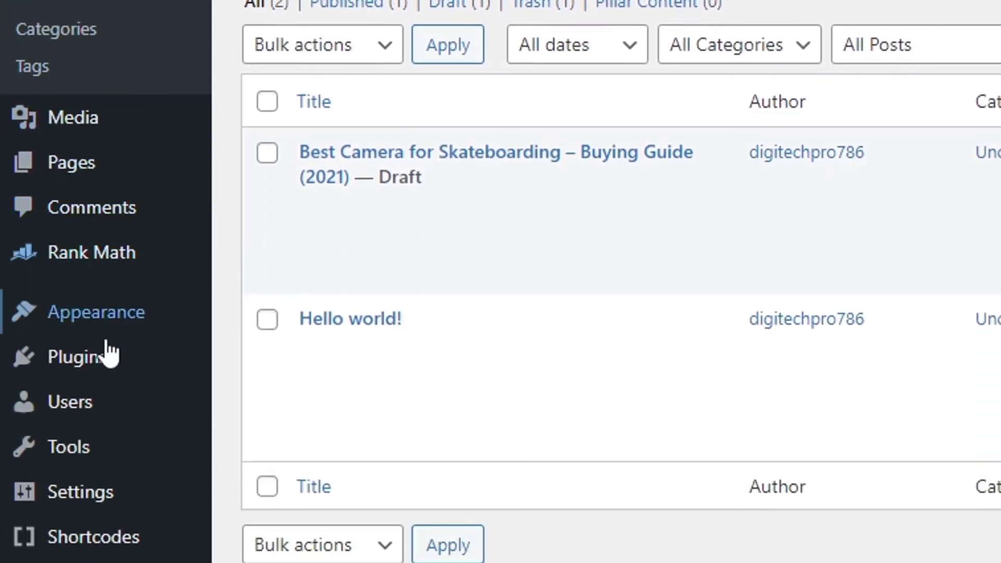
mouse_move(83, 508)
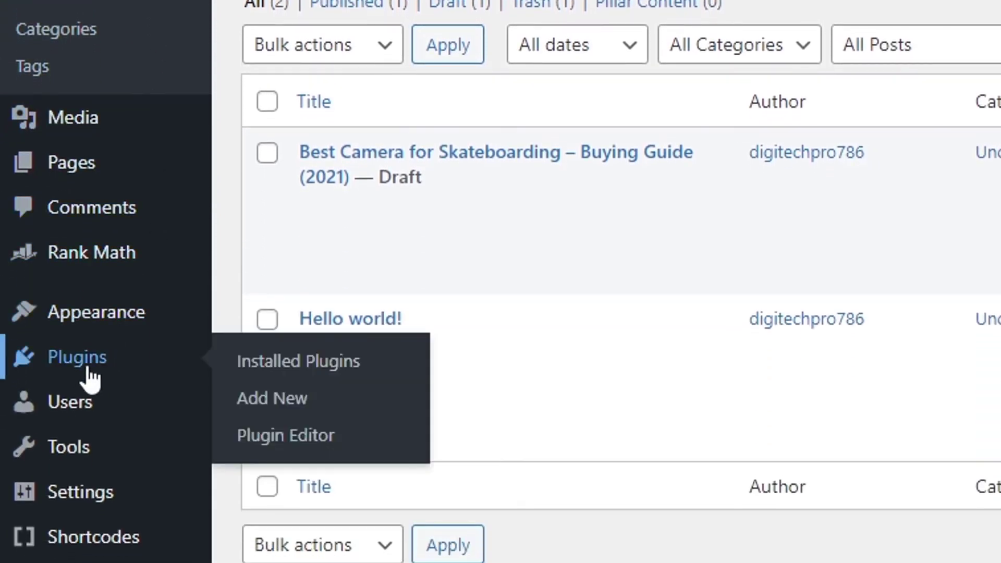
left_click(356, 373)
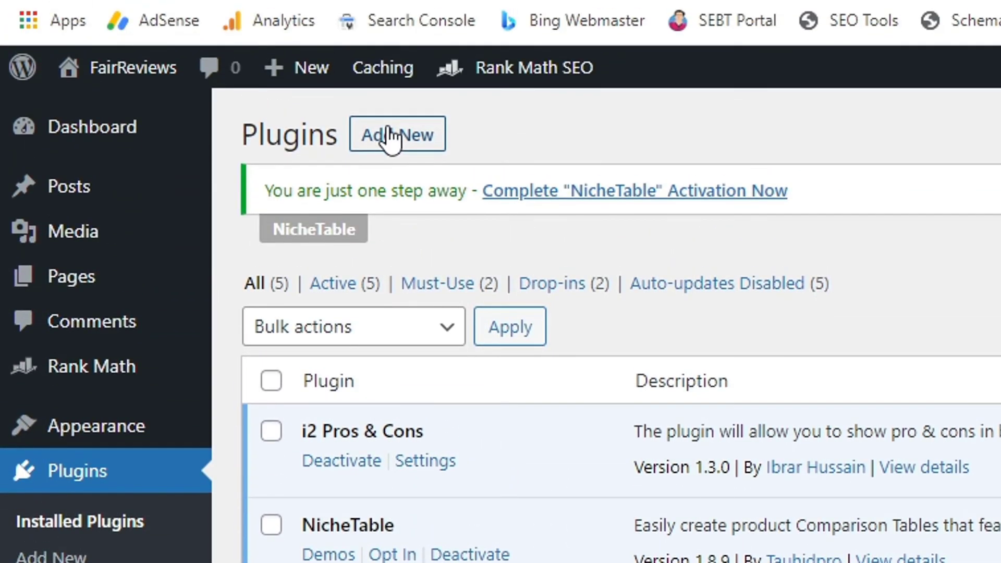
left_click(386, 51)
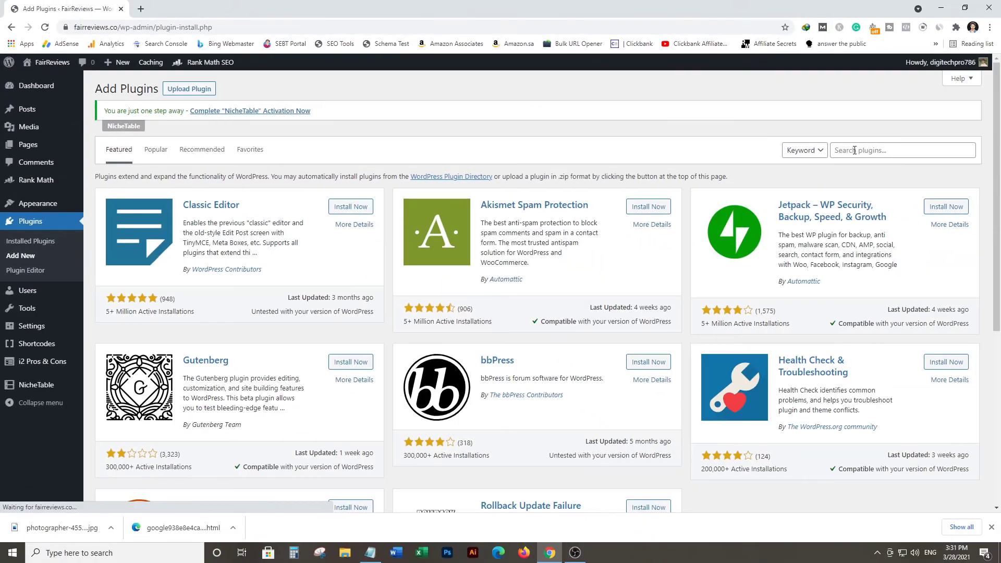
Search the plugin directory for "table of content", then install and activate Easy Table of Contents.
left_click(854, 150)
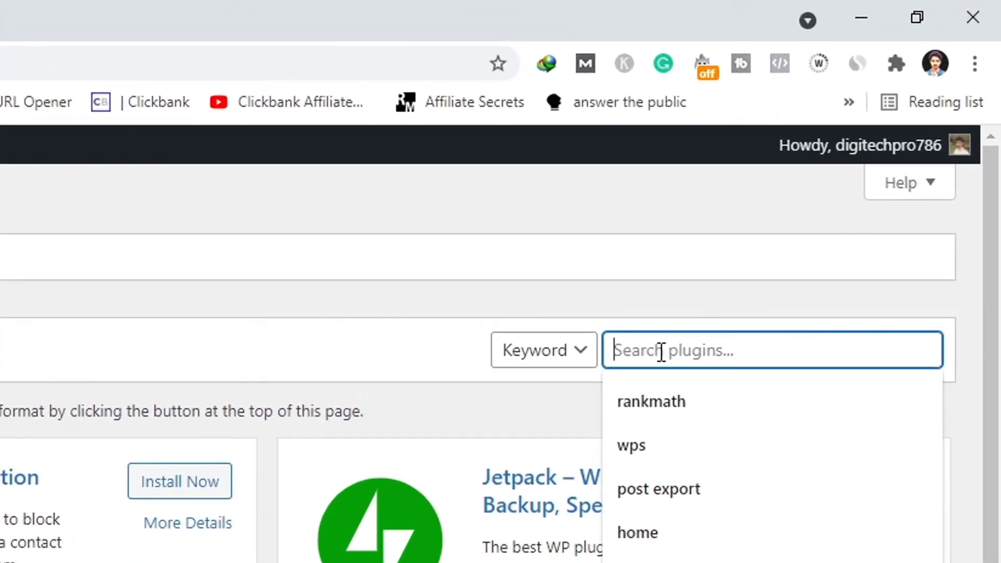
type("table g")
type("f co")
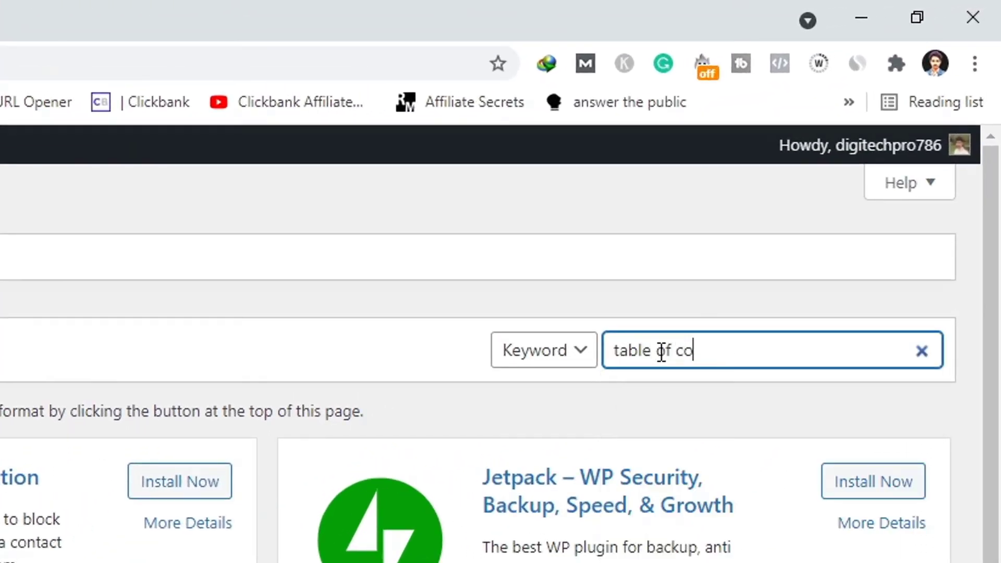
type("ntent")
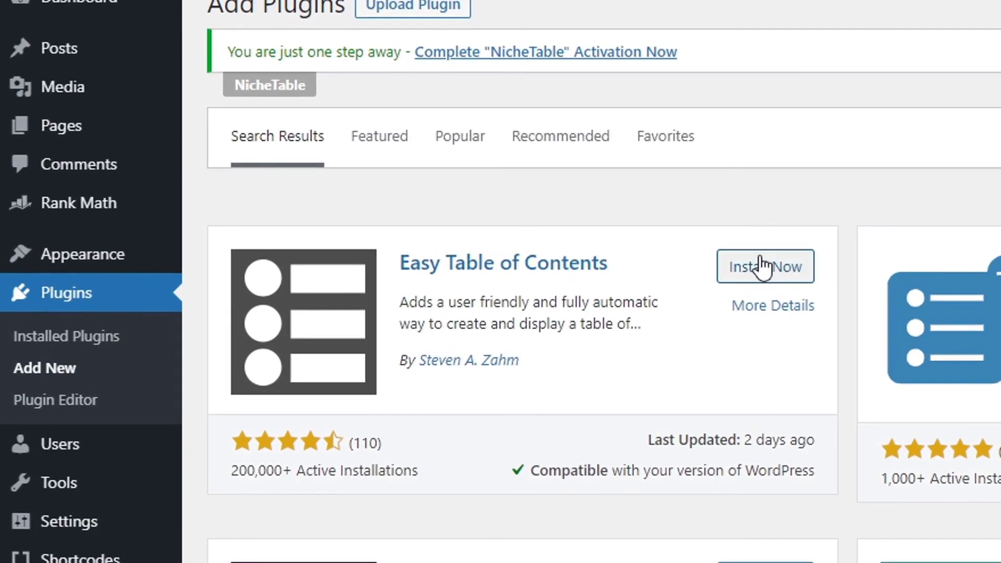
left_click(763, 268)
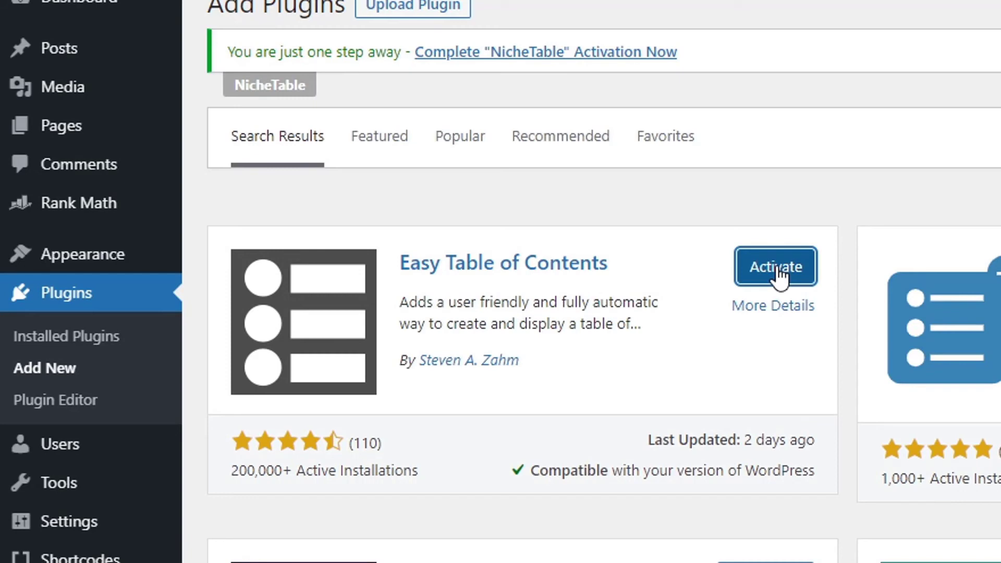
left_click(777, 271)
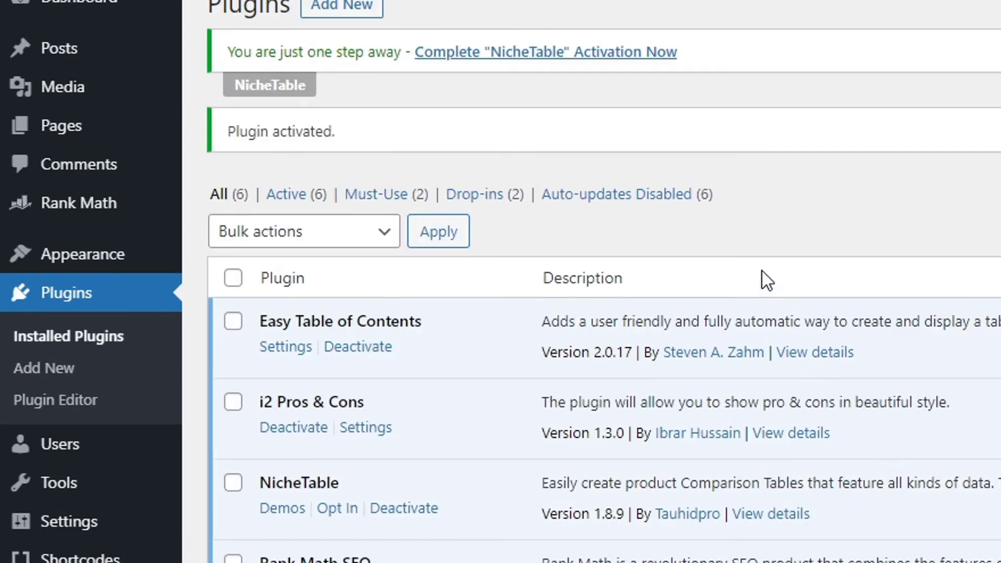
In the Table of Contents settings, enable support for Posts and turn on Auto Insert for Posts and Pages.
scroll(750, 239, "down", 1)
scroll(743, 214, "down", 4)
mouse_move(67, 280)
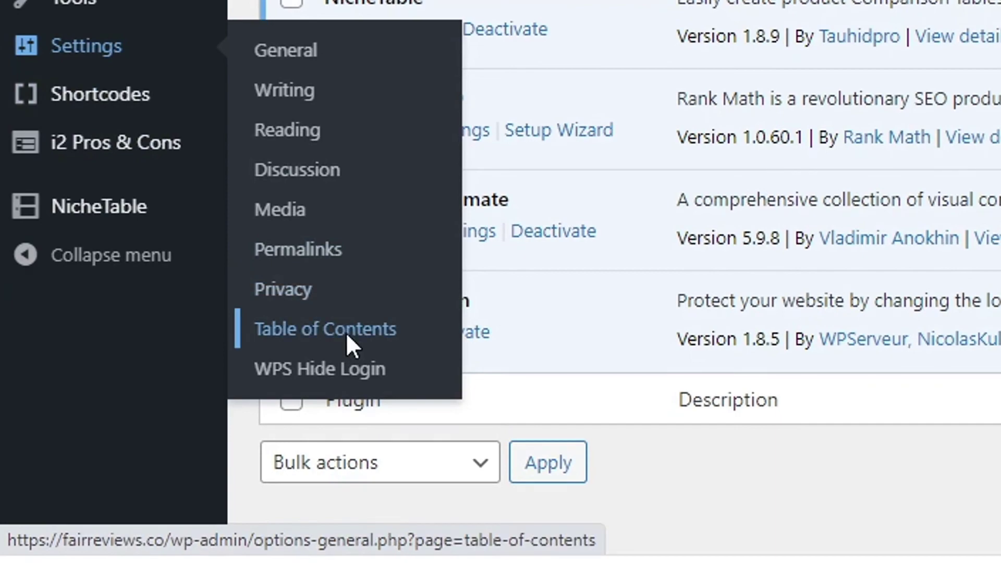
left_click(341, 332)
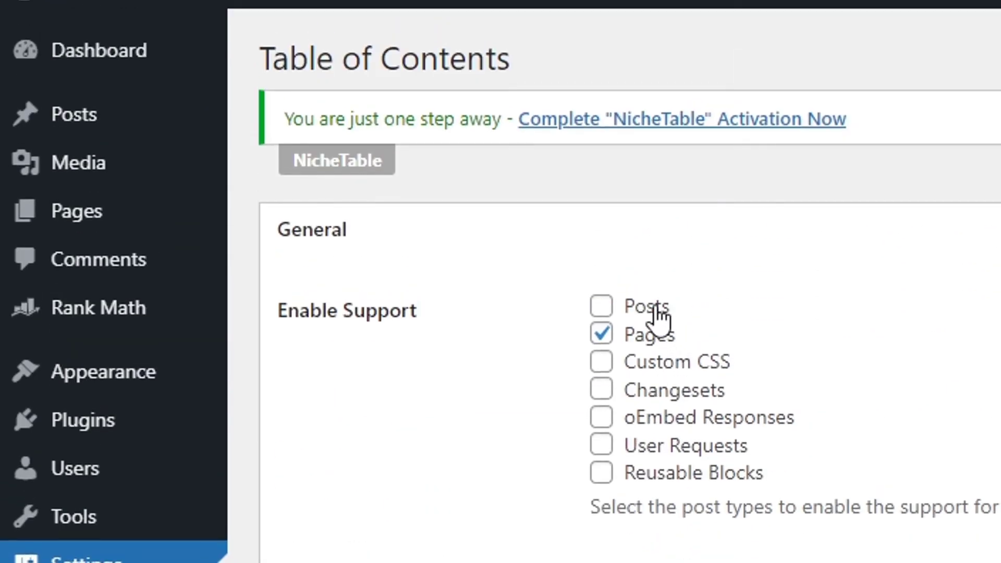
left_click(657, 313)
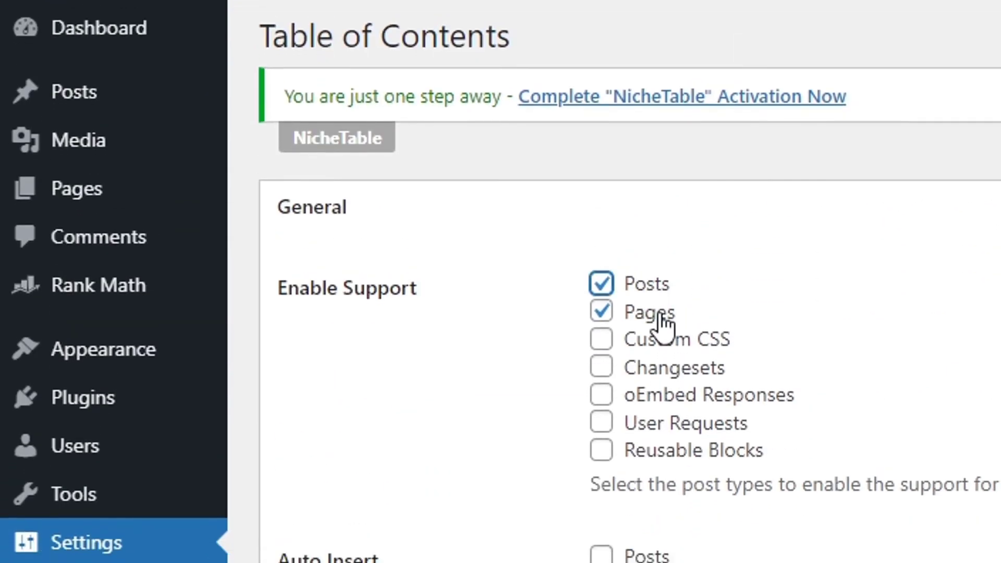
scroll(662, 323, "down", 5)
left_click(646, 299)
left_click(646, 325)
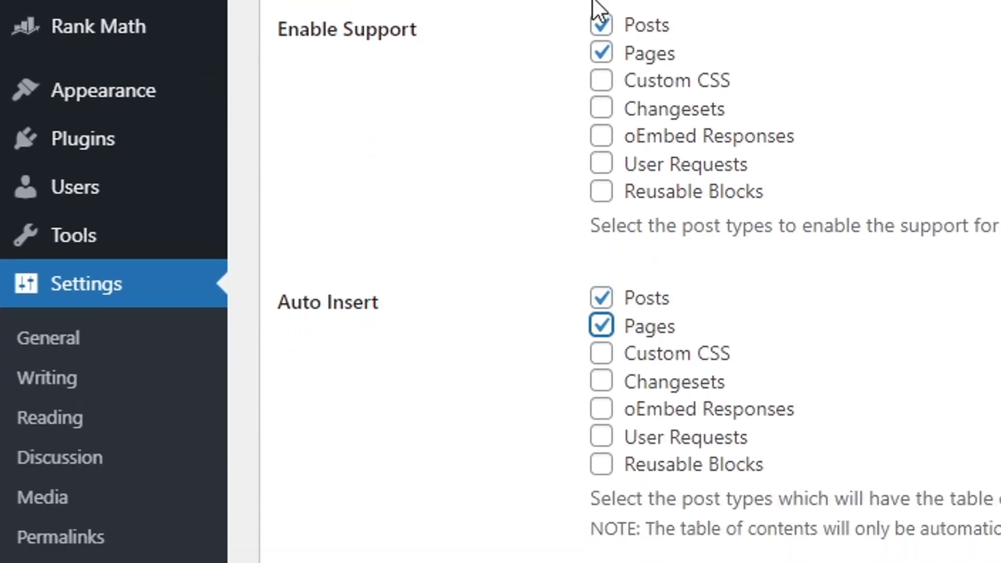
Keep the table position Before first heading (default) and show it when 3 or more headings are present.
scroll(715, 281, "down", 4)
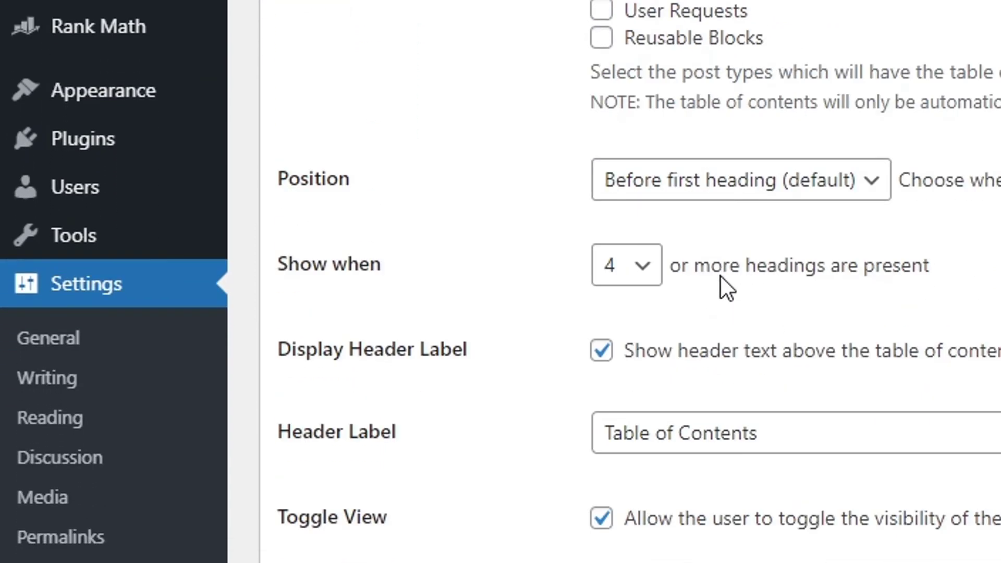
left_click(675, 187)
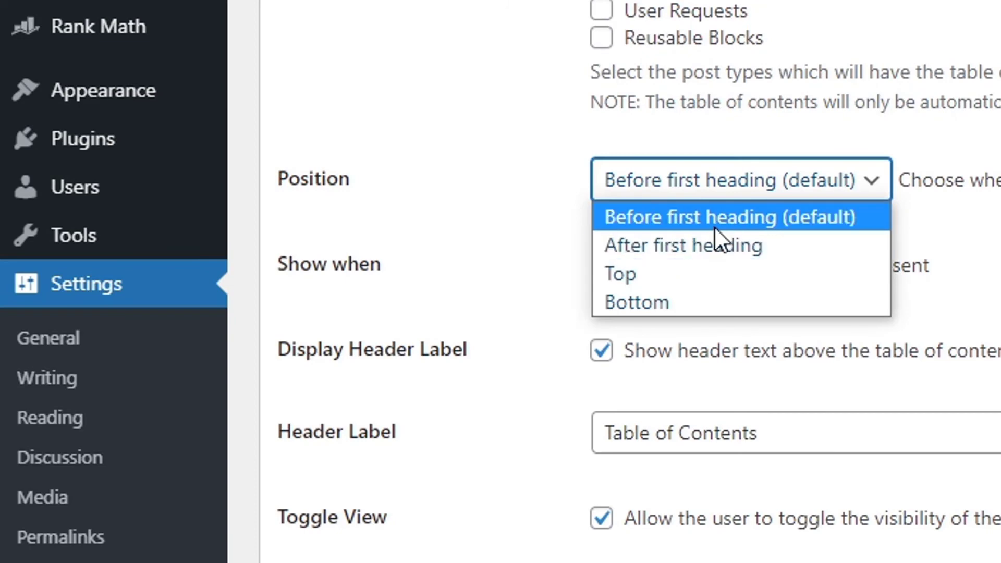
left_click(964, 243)
left_click(642, 267)
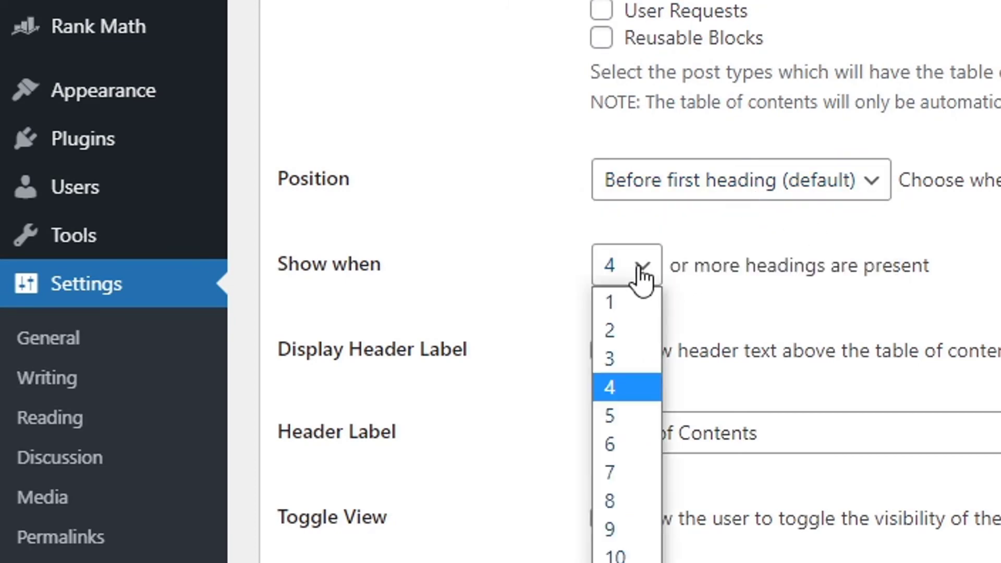
left_click(645, 356)
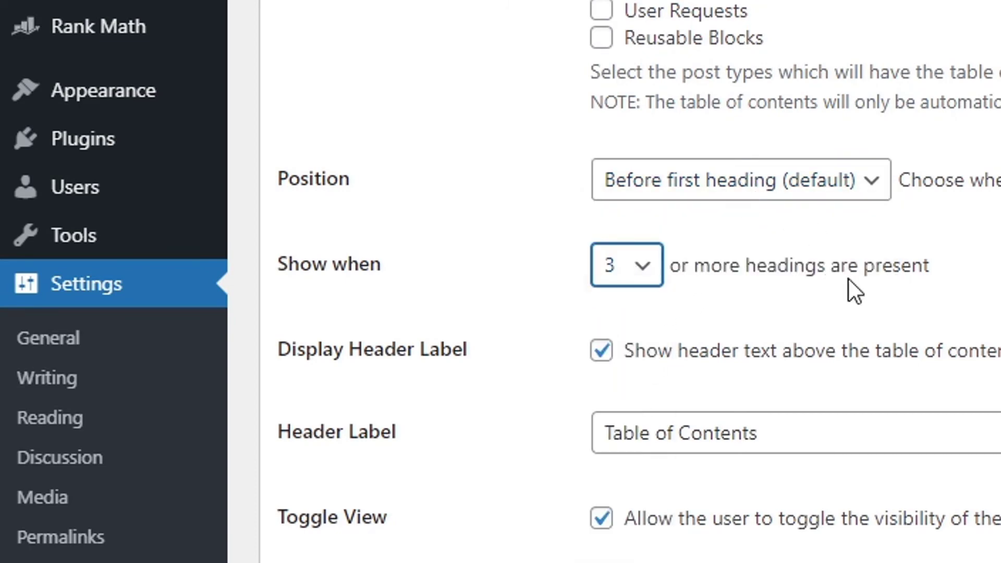
Toggle the option to initially hide the table of contents and save the plugin settings.
scroll(573, 355, "down", 1)
scroll(485, 386, "down", 1)
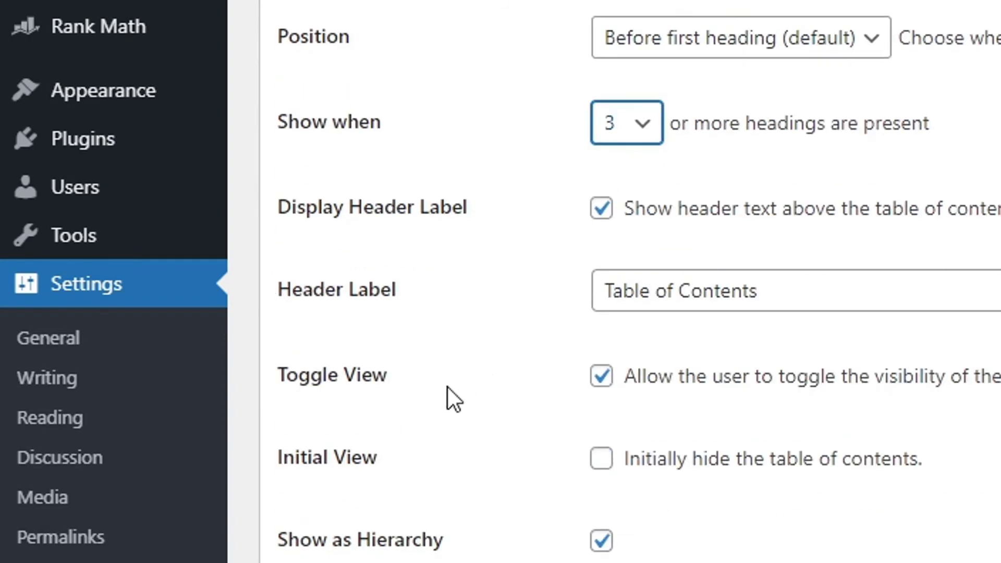
scroll(485, 308, "down", 2)
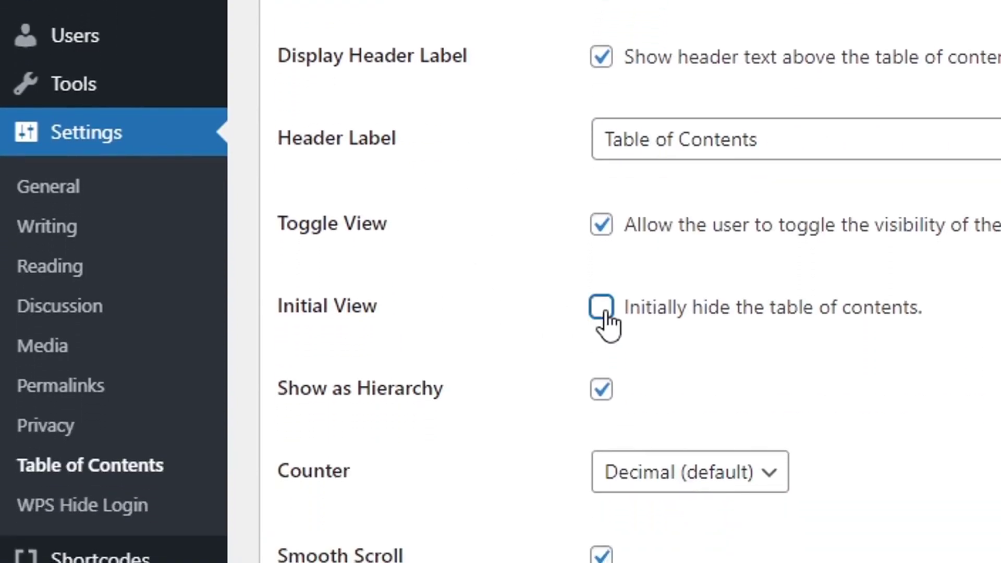
left_click(600, 309)
scroll(964, 299, "down", 20)
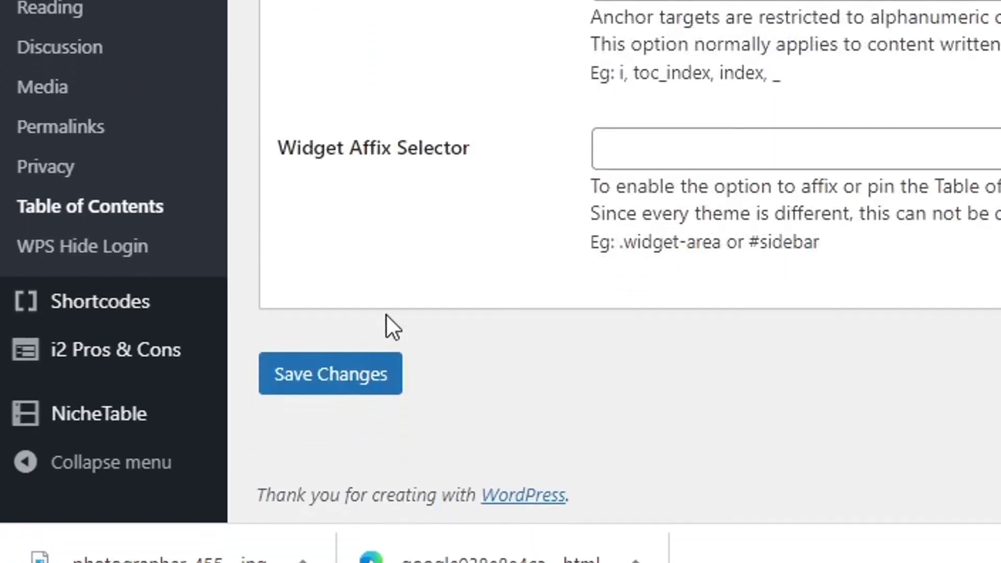
left_click(341, 373)
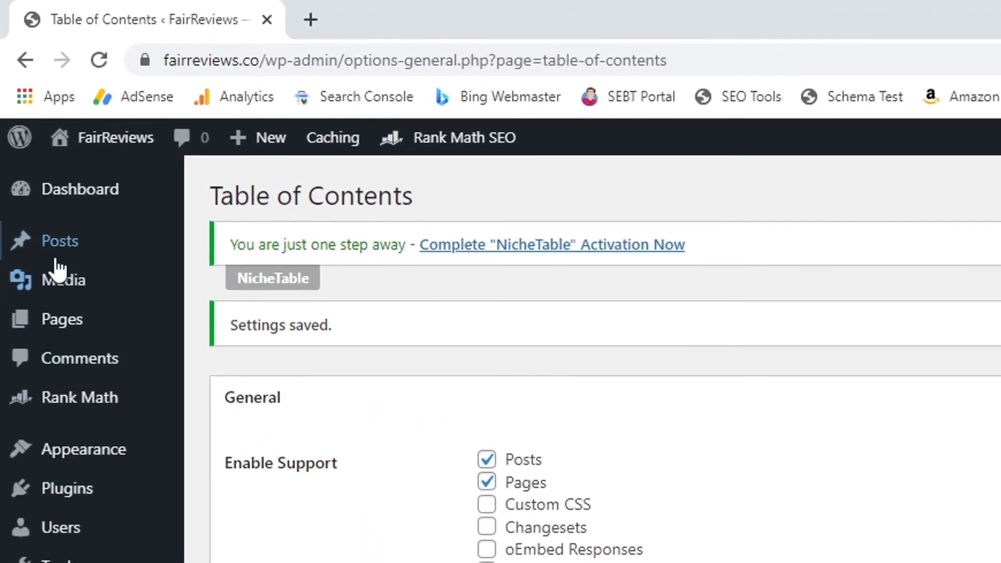
Reopen the Best Camera for Skateboarding draft for editing and expand Rank Math's Content Readability checks.
left_click(23, 114)
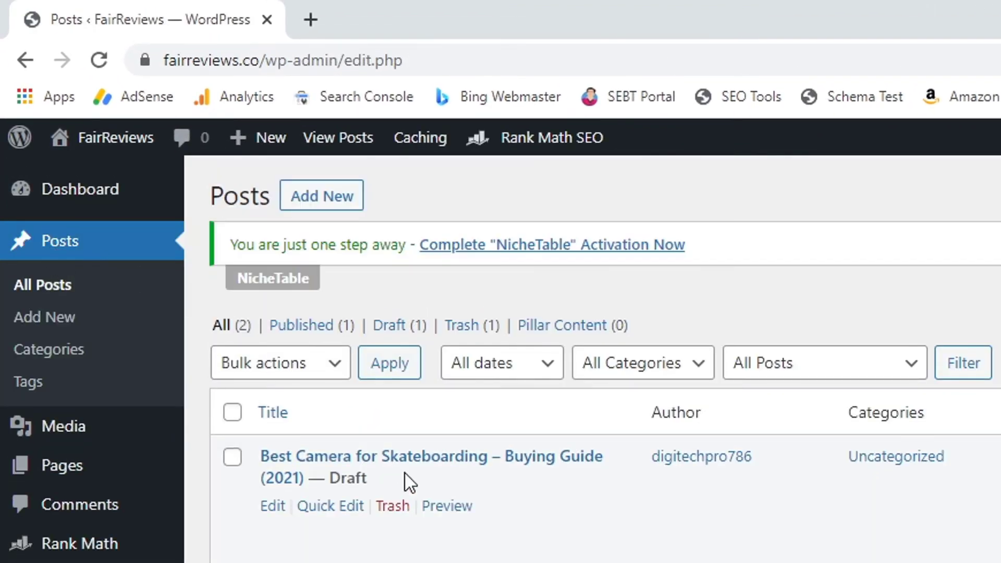
left_click(406, 466)
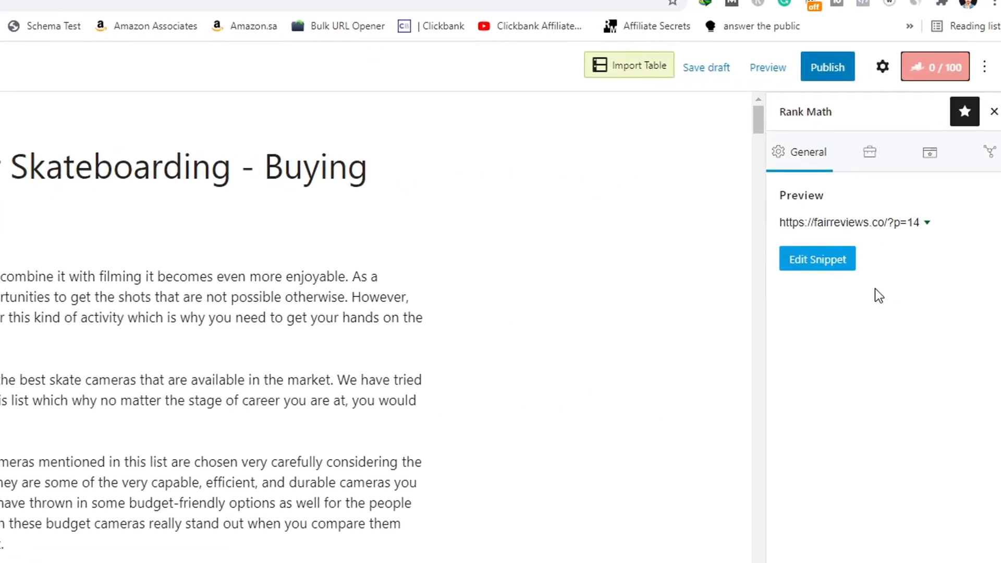
left_click(941, 74)
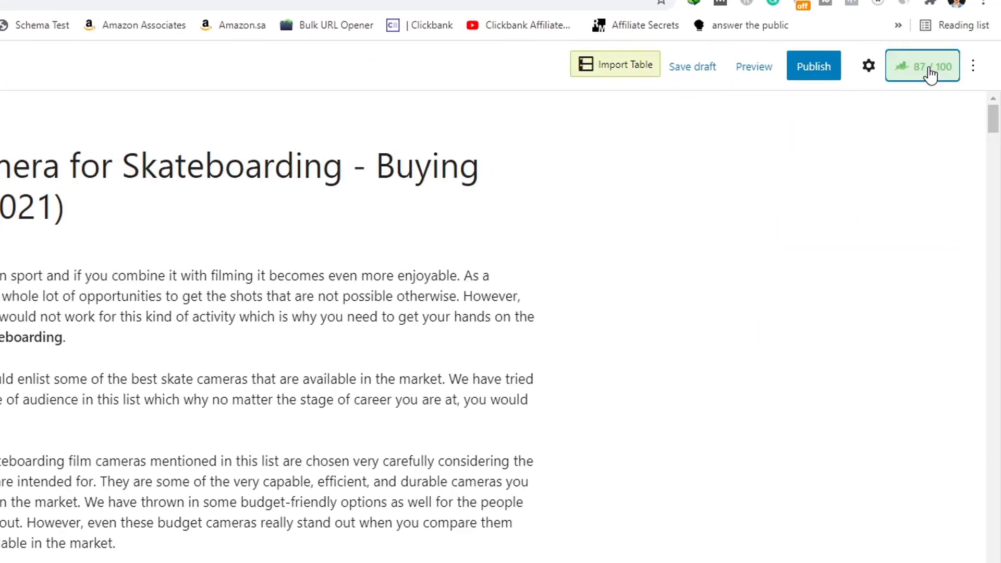
left_click(935, 71)
scroll(918, 284, "down", 5)
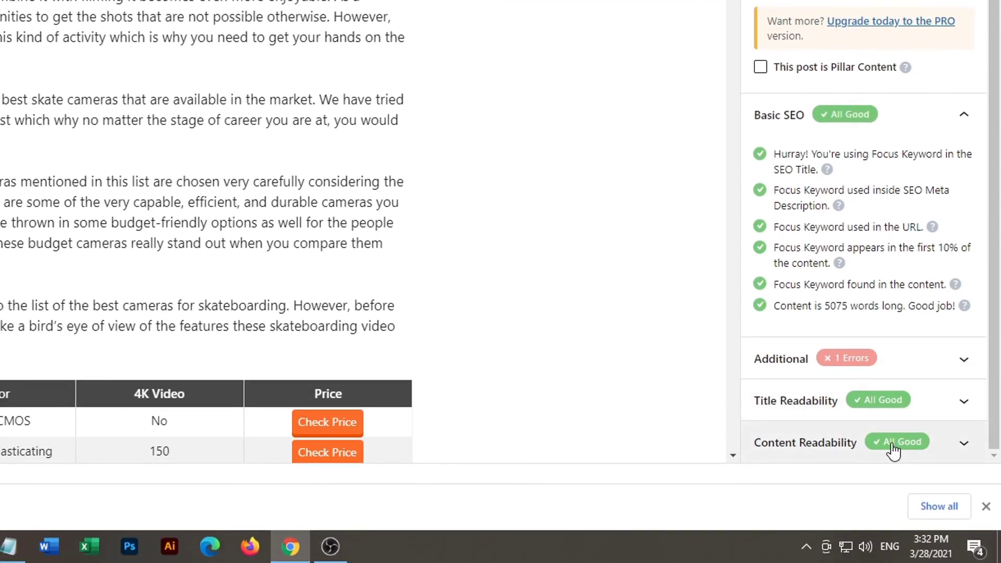
left_click(893, 449)
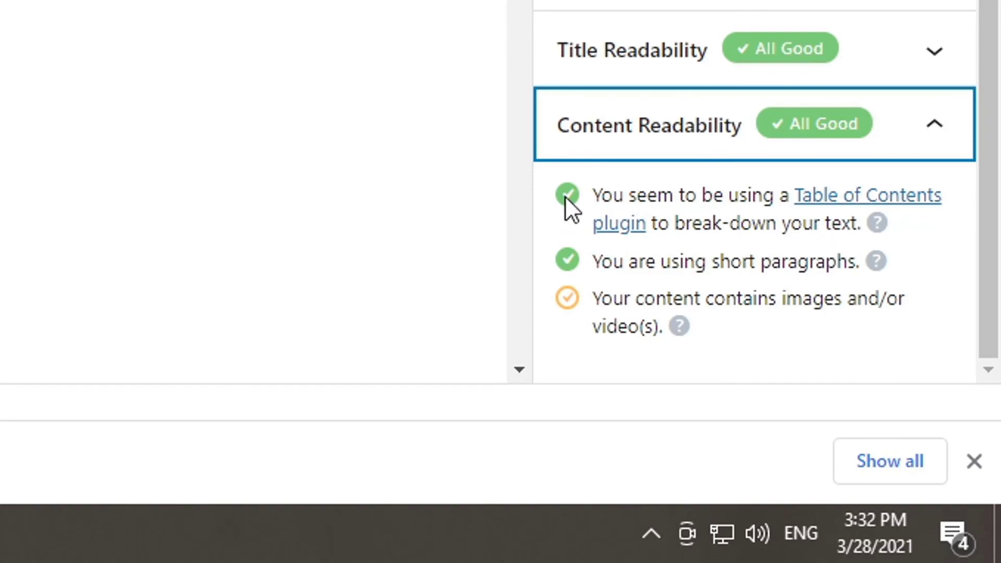
Add "best skateboarding camera" as a second Rank Math focus keyword, replacing the partly entered phrase.
scroll(608, 183, "up", 5)
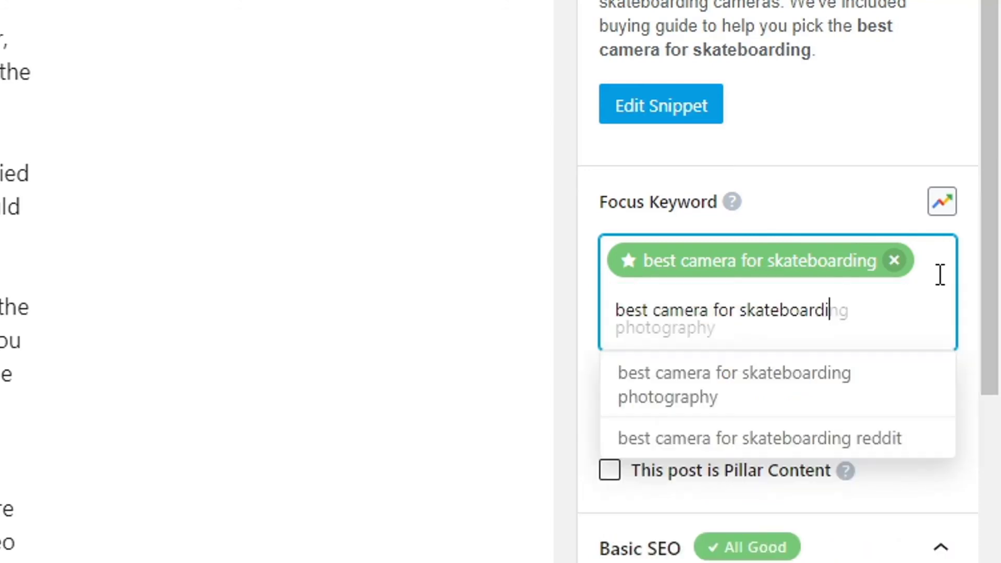
key("BackSpace")
key("BackSpace")
key("BackSpace")
key("BackSpace")
key("BackSpace")
key("BackSpace")
key("BackSpace")
key("BackSpace")
key("BackSpace")
key("BackSpace")
key("BackSpace")
key("BackSpace")
key("BackSpace")
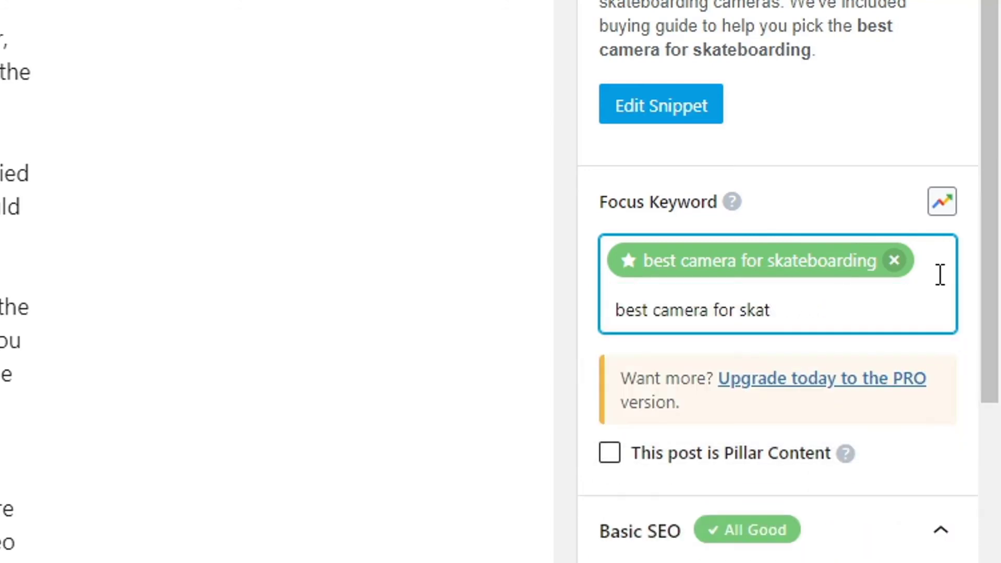
key("BackSpace")
key("BackSpace")
key("BackSpace")
key("BackSpace")
key("BackSpace")
key("BackSpace")
key("BackSpace")
key("BackSpace")
key("BackSpace")
key("BackSpace")
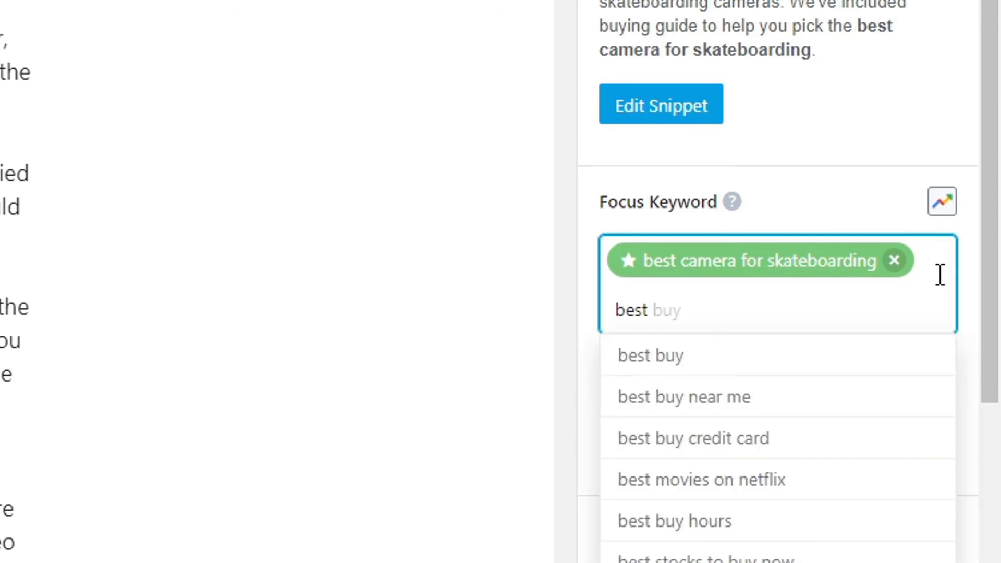
type("skateboarding camera")
key("Return")
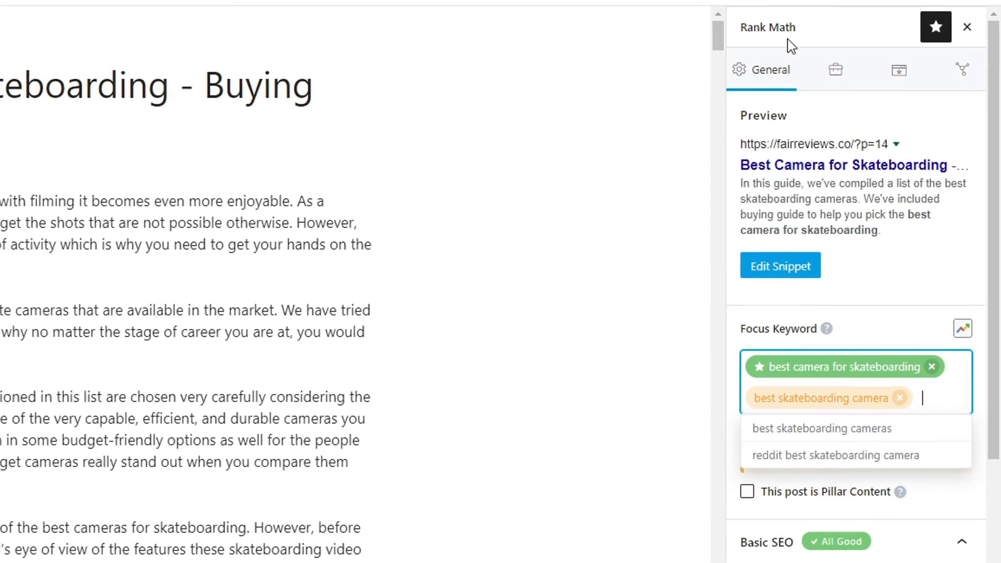
Publish the post and open its live page to review the featured image, title and introduction.
left_click(698, 130)
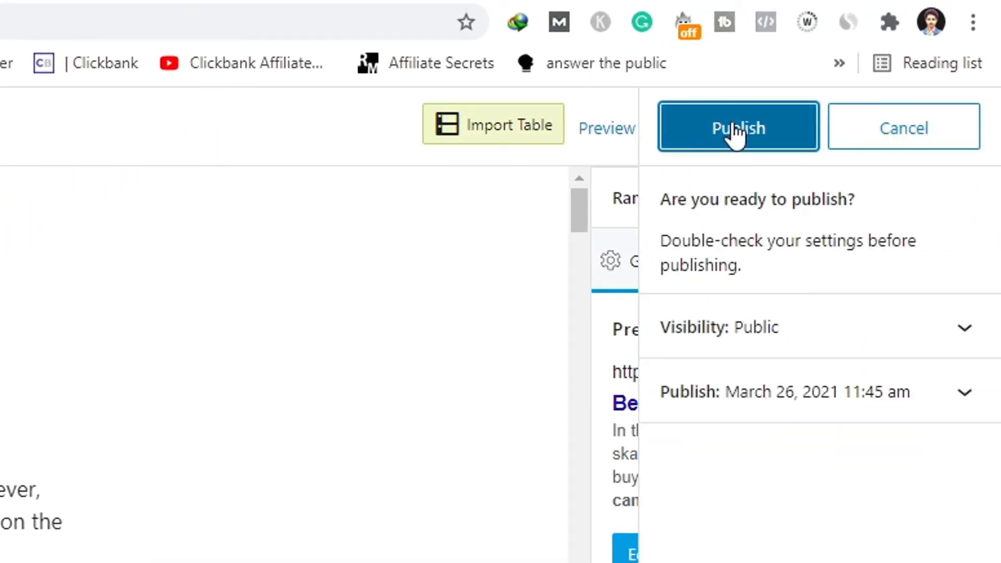
left_click(735, 128)
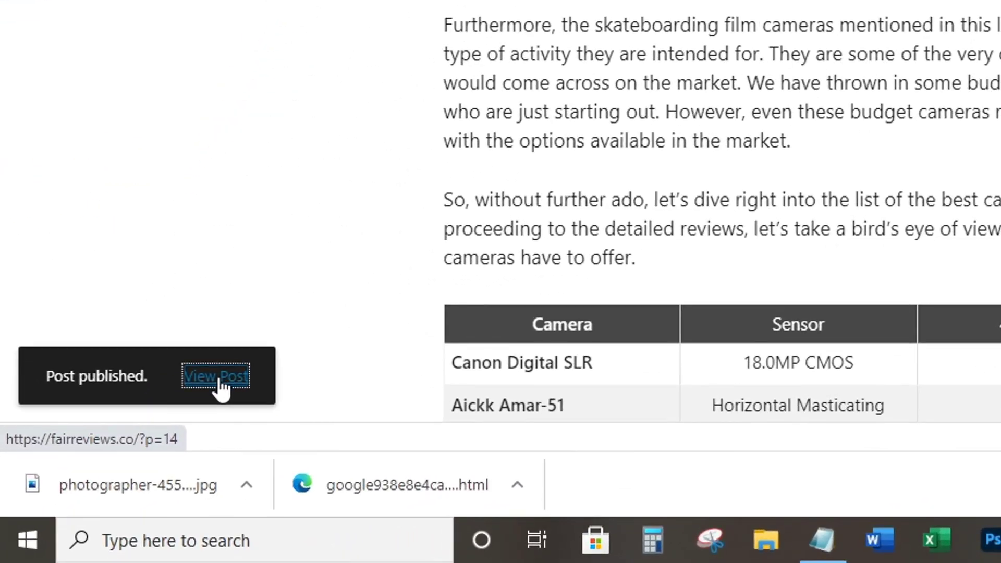
left_click(182, 411)
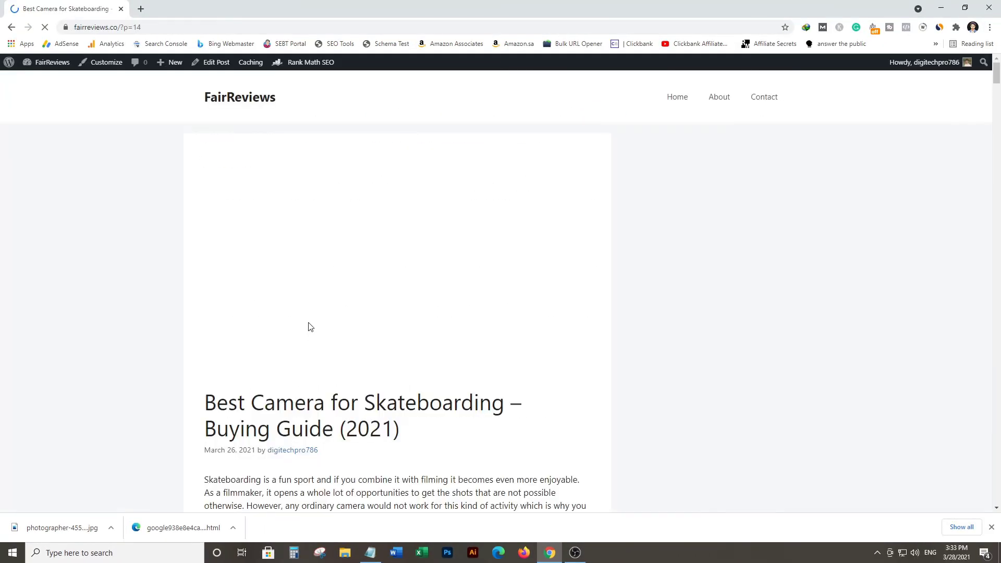
scroll(780, 164, "down", 7)
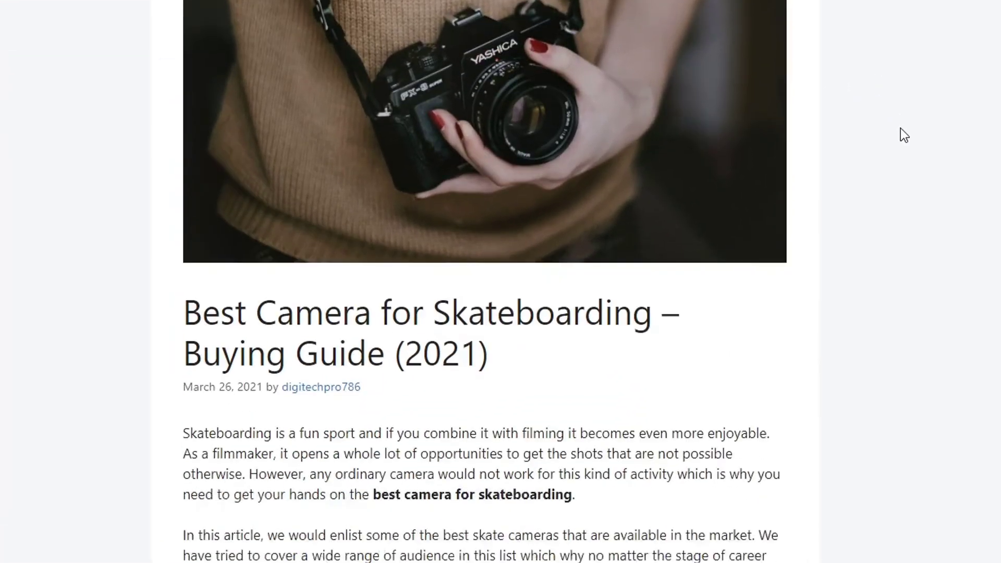
scroll(781, 164, "up", 2)
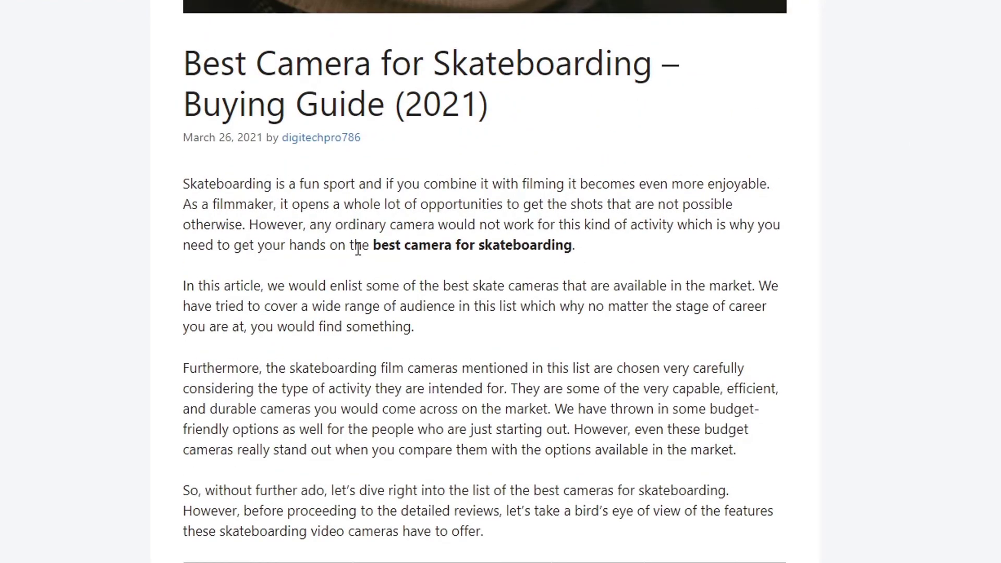
Review the introduction and the camera comparison table on the live post.
left_click_drag(431, 245, 574, 286)
scroll(762, 163, "down", 5)
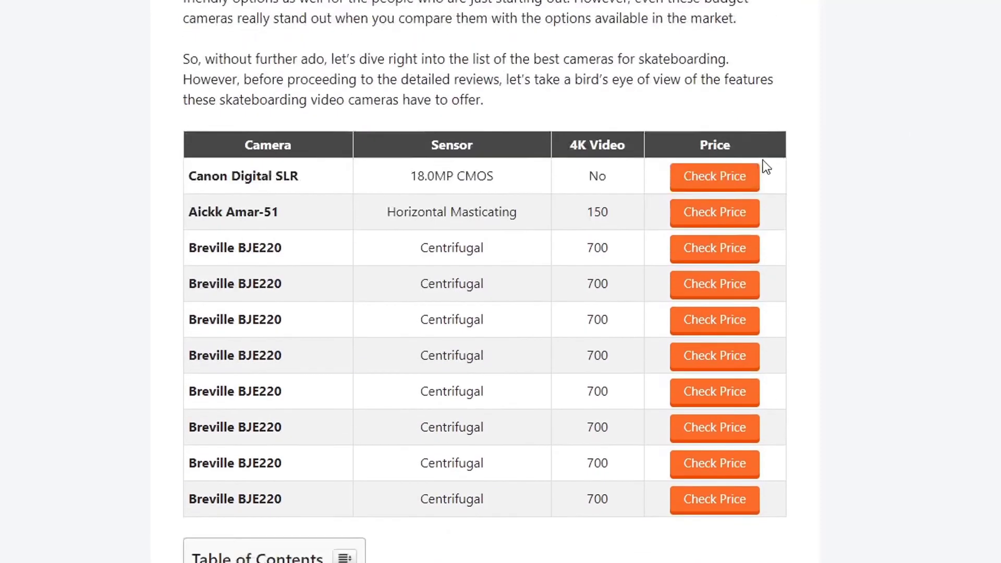
scroll(735, 152, "up", 4)
left_click(578, 109)
scroll(622, 240, "down", 6)
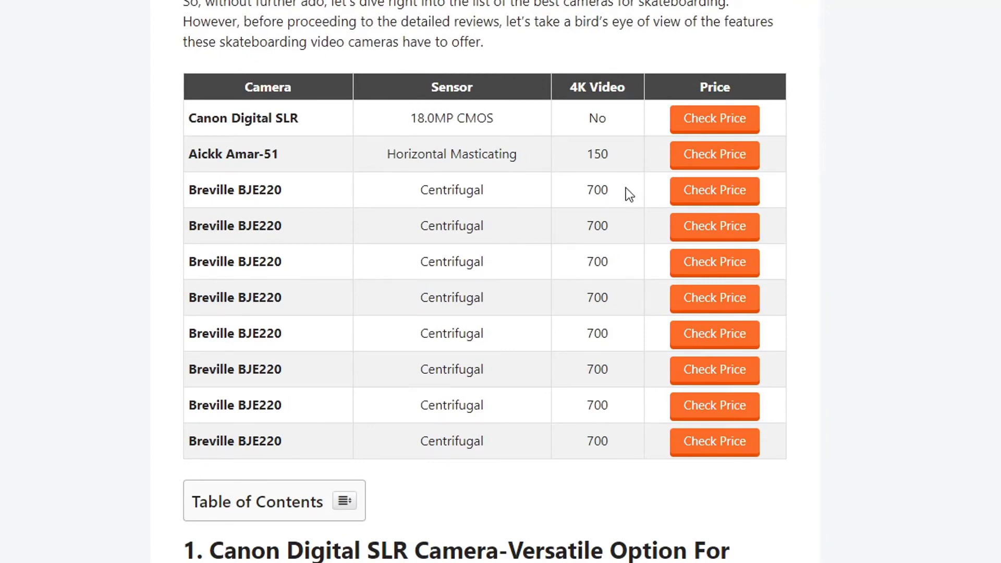
Expand the table of contents below the comparison table and jump to the GoPro Hero5 section.
scroll(625, 188, "down", 5)
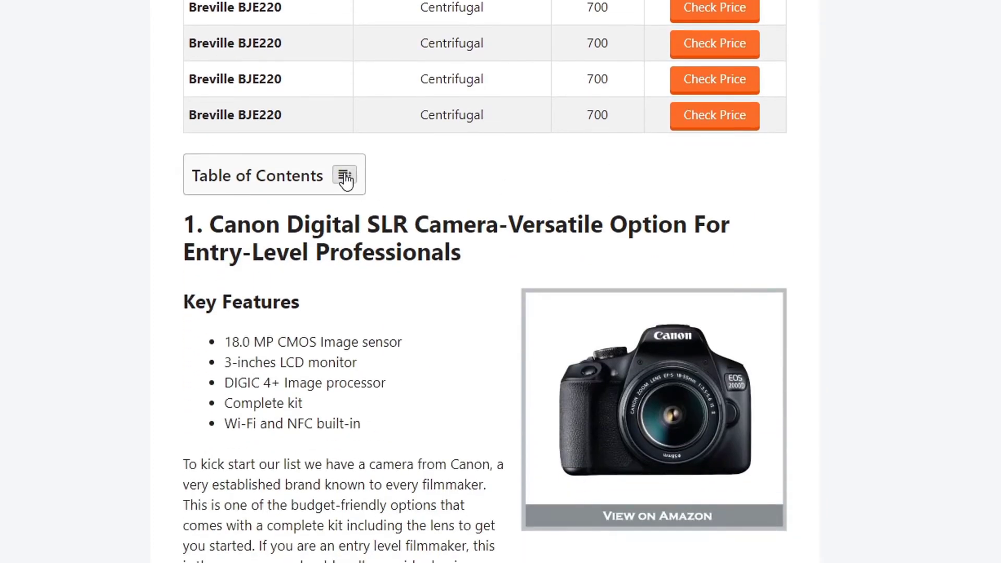
left_click(344, 176)
scroll(342, 171, "down", 5)
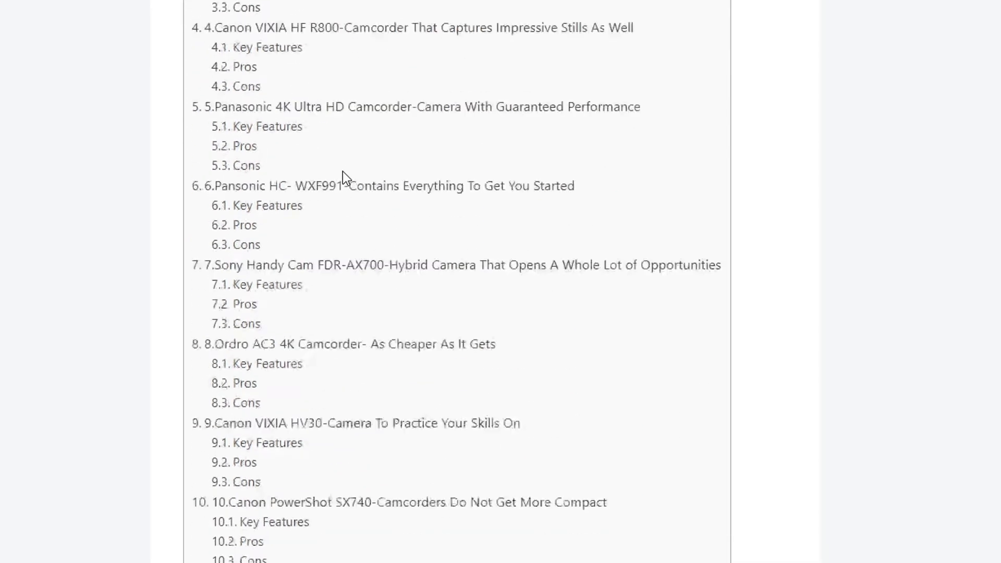
scroll(342, 171, "up", 2)
scroll(343, 171, "up", 1)
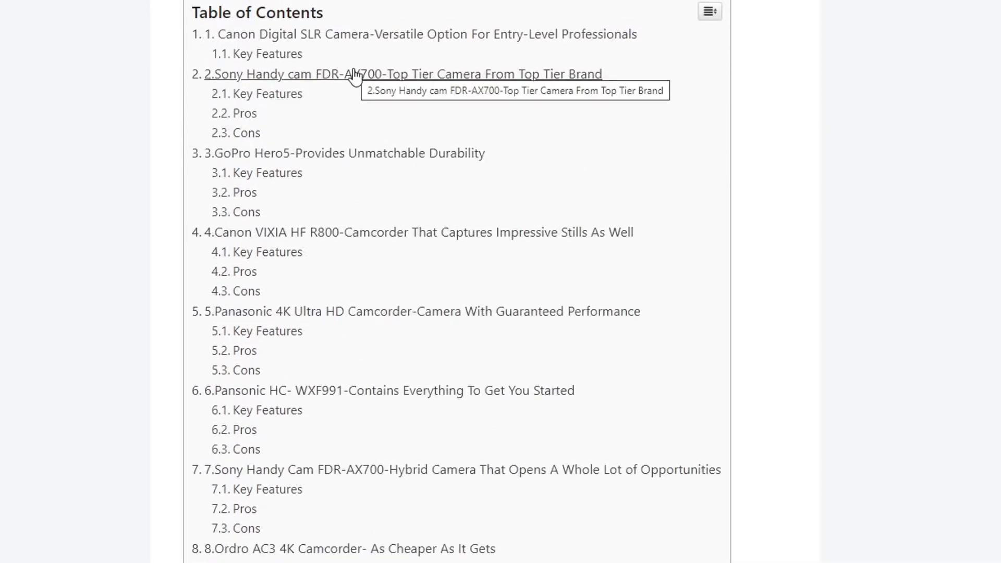
left_click(342, 155)
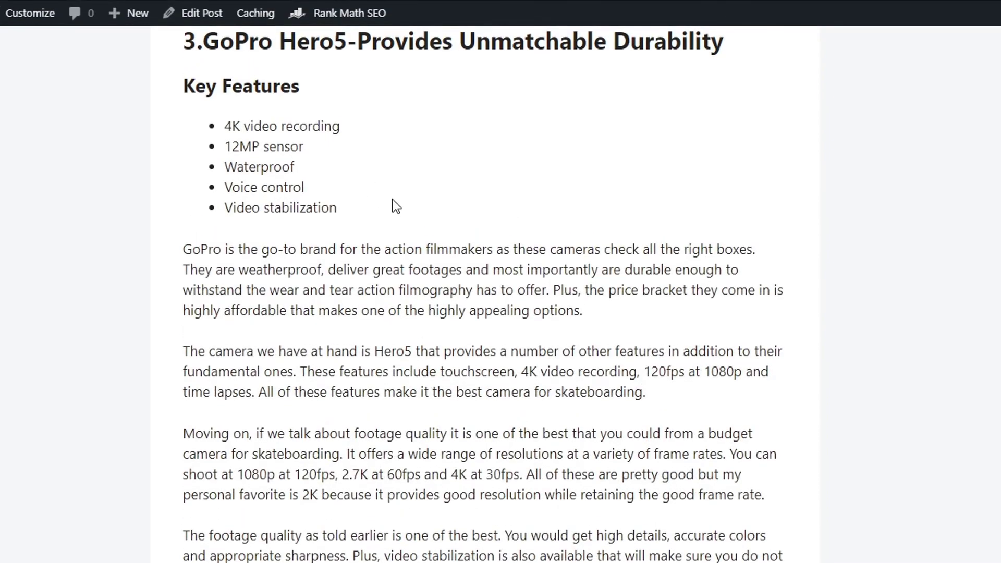
Review the GoPro Hero5 review text and the Canon Digital SLR section with its pros, cons and Amazon link.
scroll(392, 206, "down", 19)
scroll(934, 422, "up", 13)
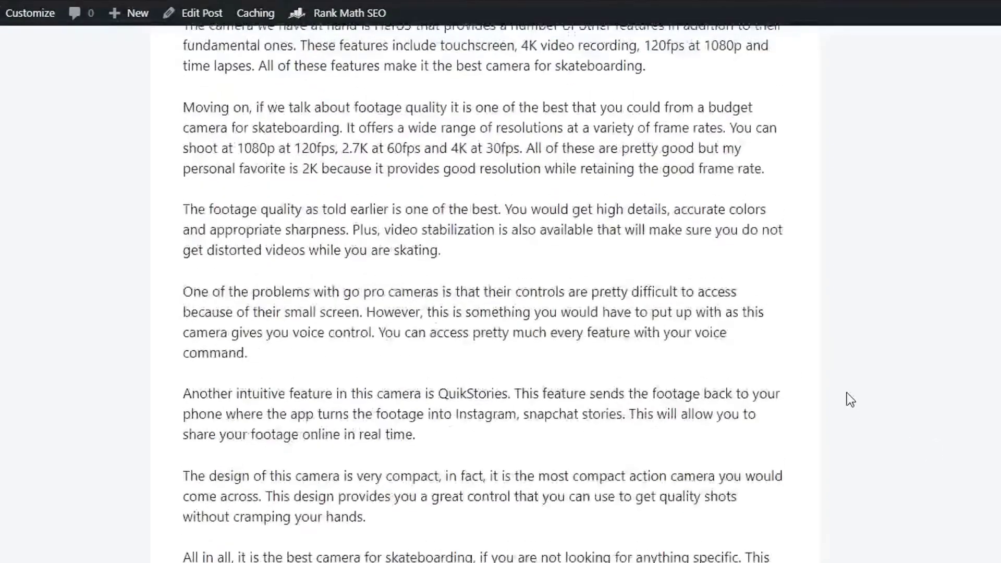
scroll(940, 536, "up", 20)
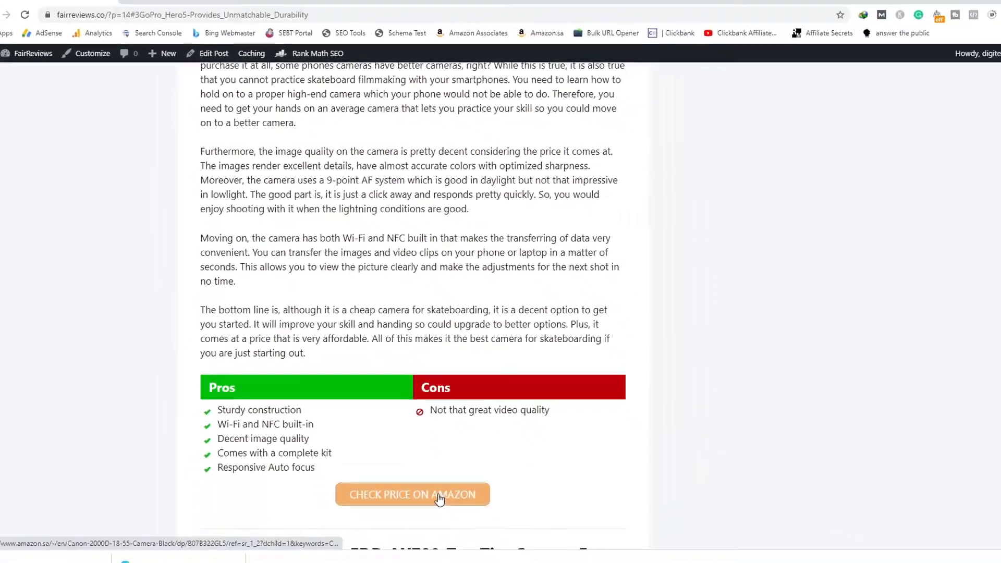
scroll(443, 292, "up", 8)
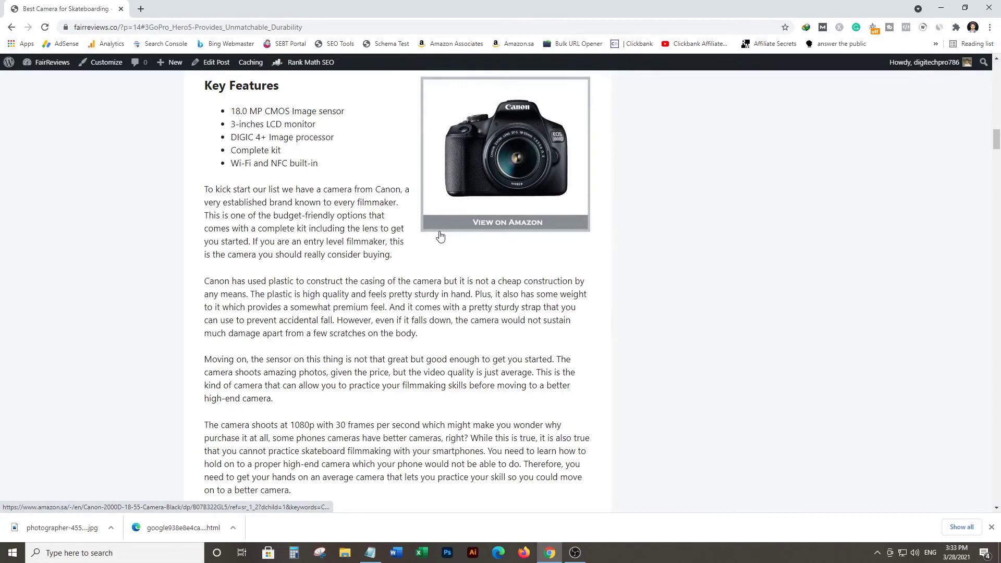
scroll(440, 237, "up", 7)
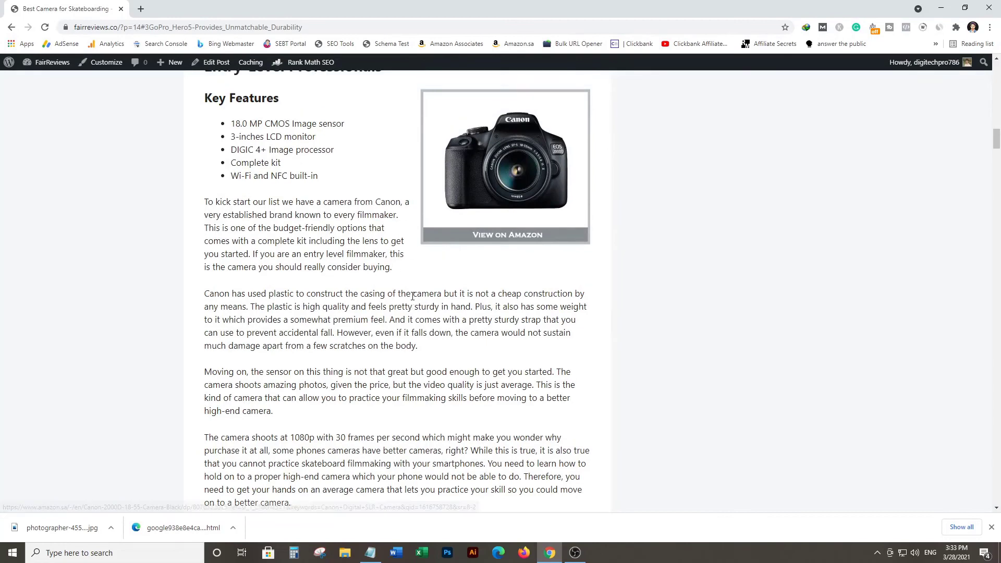
Collapse the post's table of contents and return to the camera comparison table.
scroll(411, 296, "up", 8)
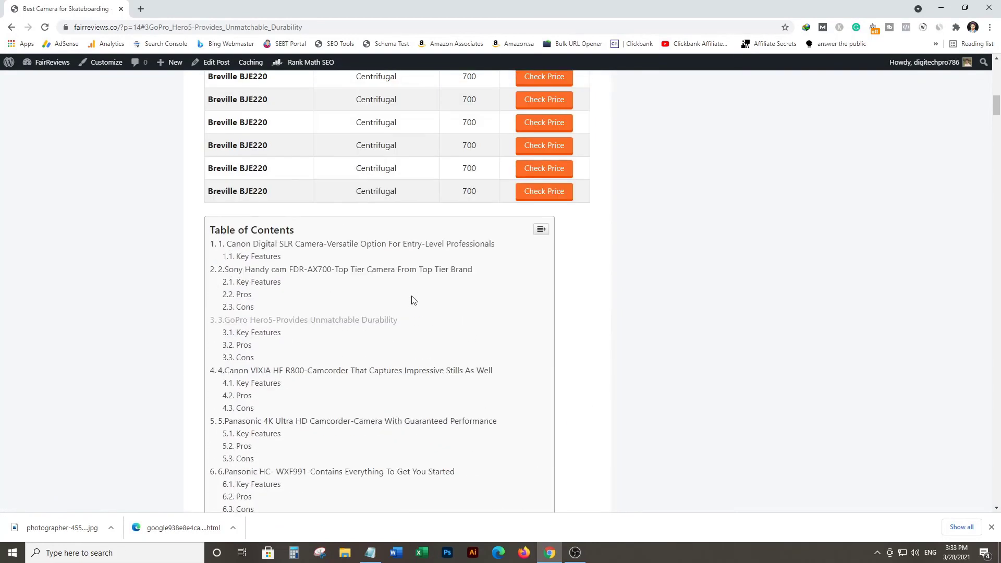
left_click(541, 234)
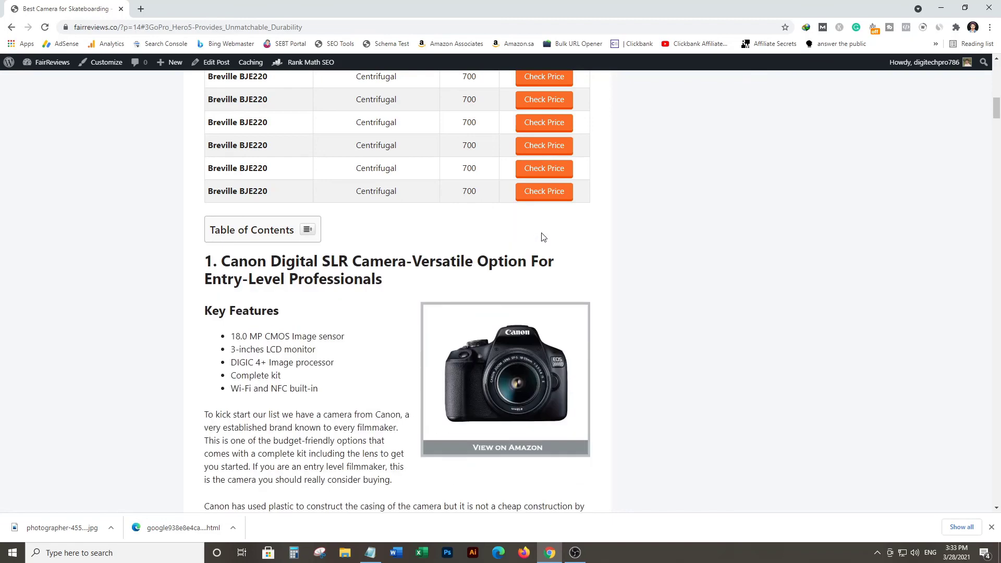
scroll(544, 237, "up", 6)
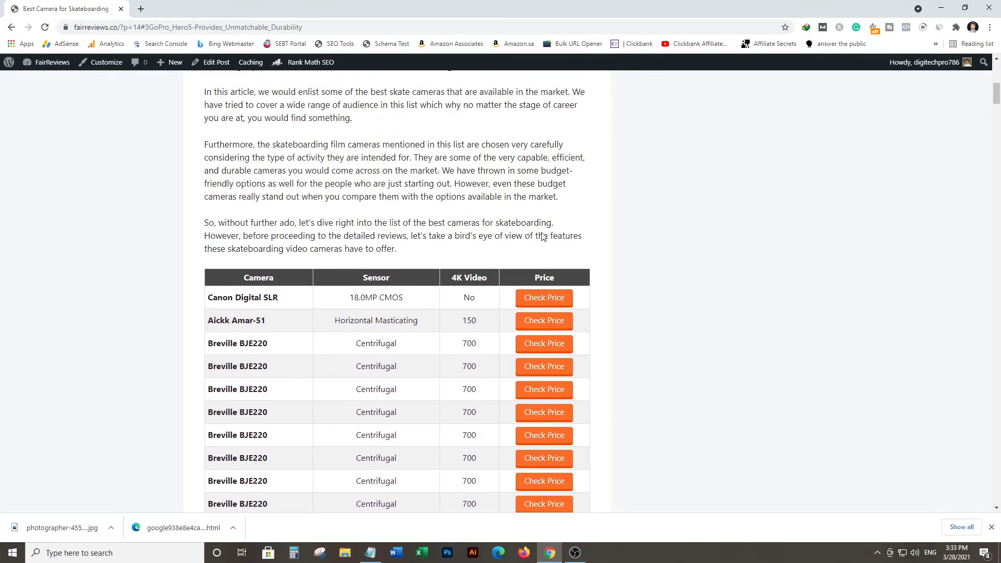